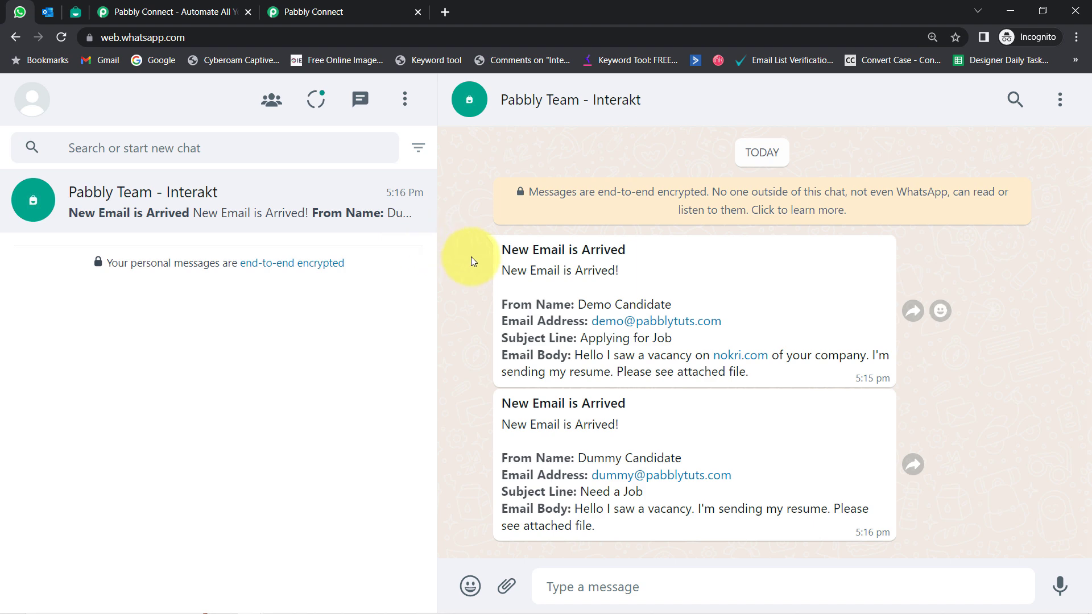
# Step: Review the two new-email alerts in the WhatsApp chat, then bring up Interakt's WhatsApp Templates page
pyautogui.moveTo(501, 248); pyautogui.dragTo(580, 509)
pyautogui.click(48, 12)
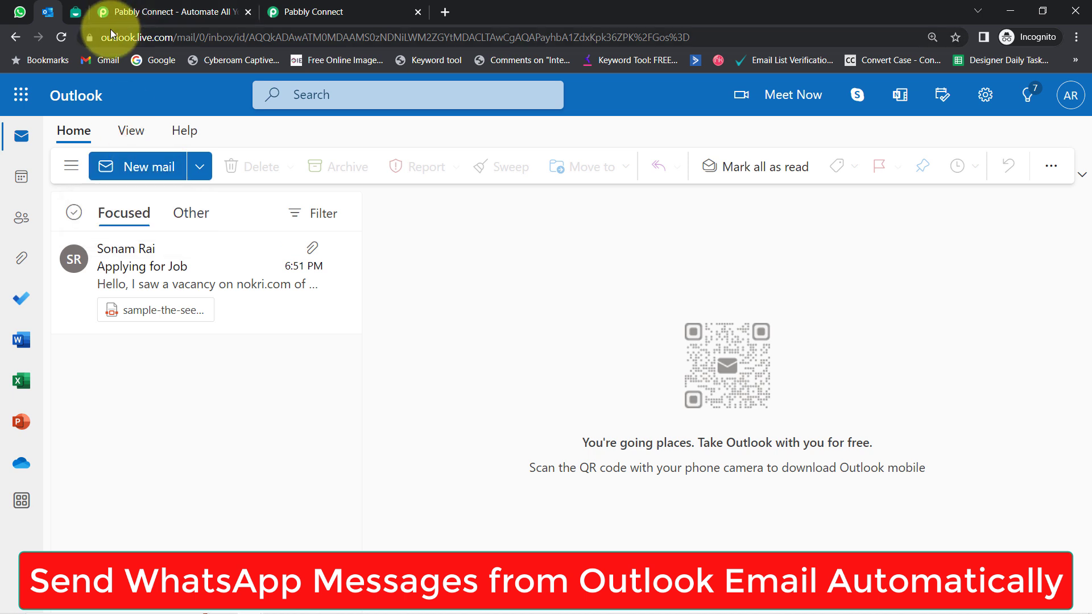
pyautogui.moveTo(116, 35); pyautogui.dragTo(224, 37)
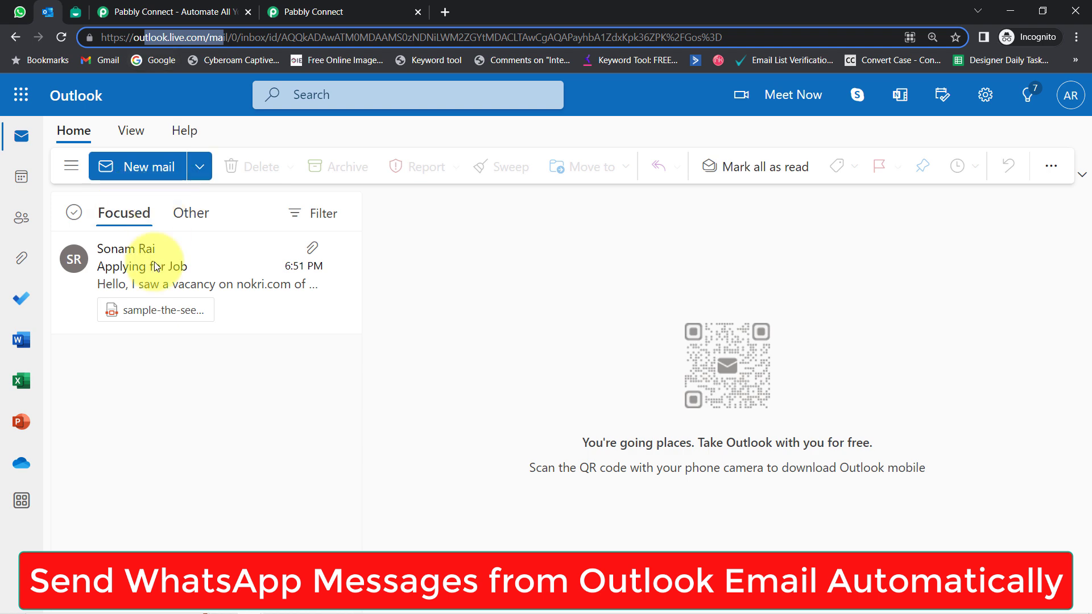
pyautogui.click(19, 12)
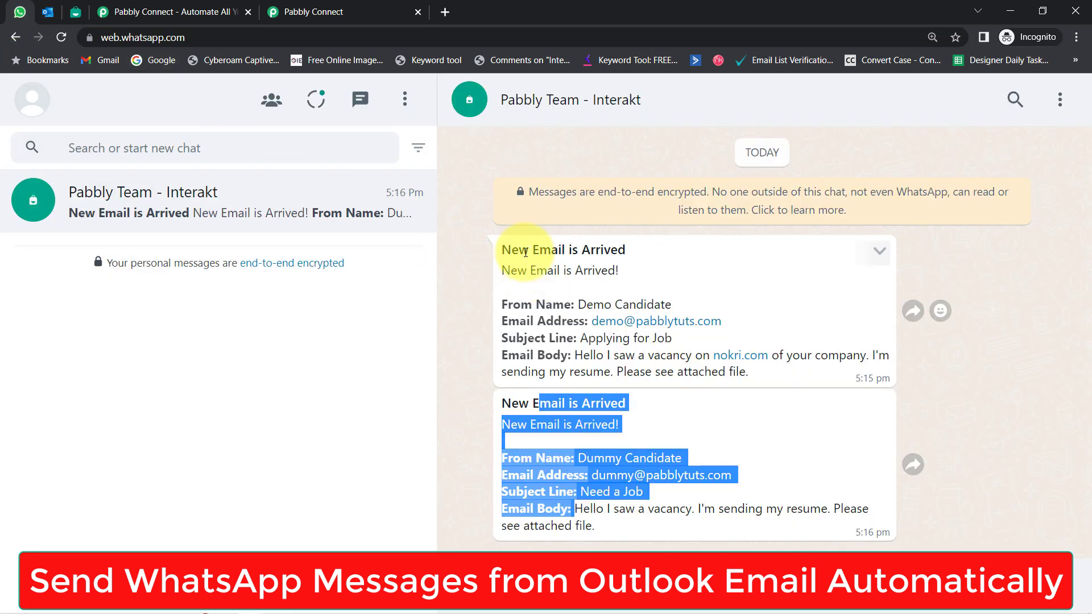
pyautogui.moveTo(518, 249); pyautogui.dragTo(520, 304)
pyautogui.moveTo(510, 401); pyautogui.dragTo(519, 467)
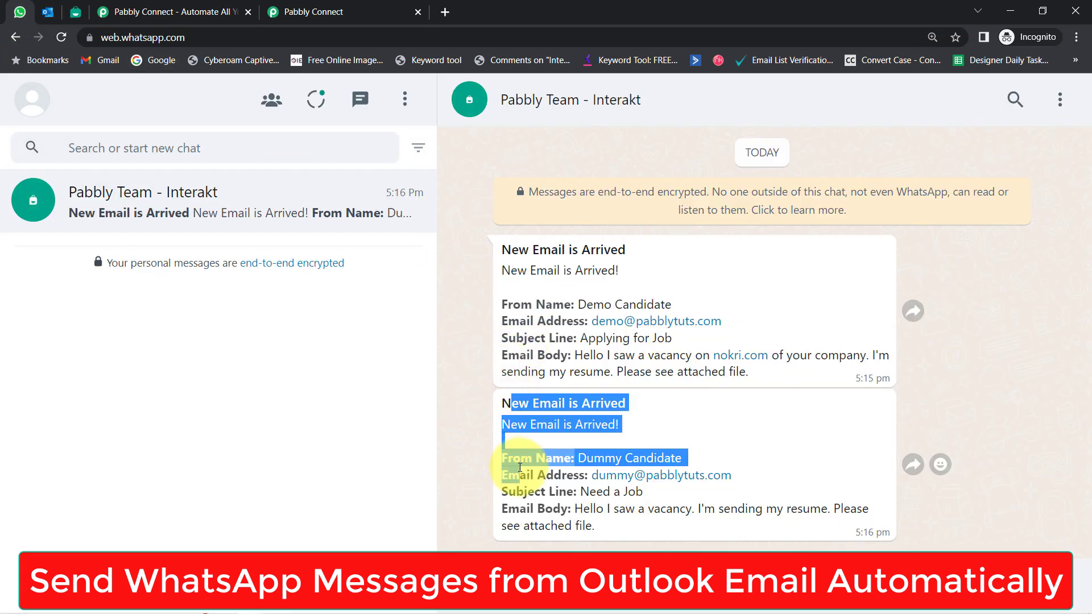
pyautogui.moveTo(552, 303); pyautogui.dragTo(635, 296)
pyautogui.moveTo(555, 321); pyautogui.dragTo(609, 376)
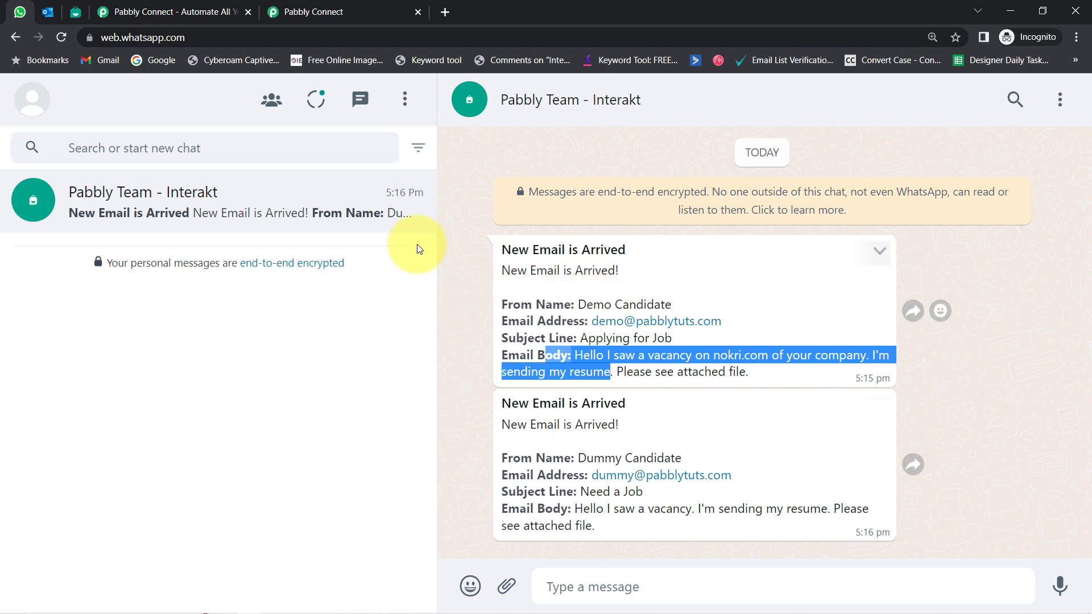
pyautogui.click(45, 12)
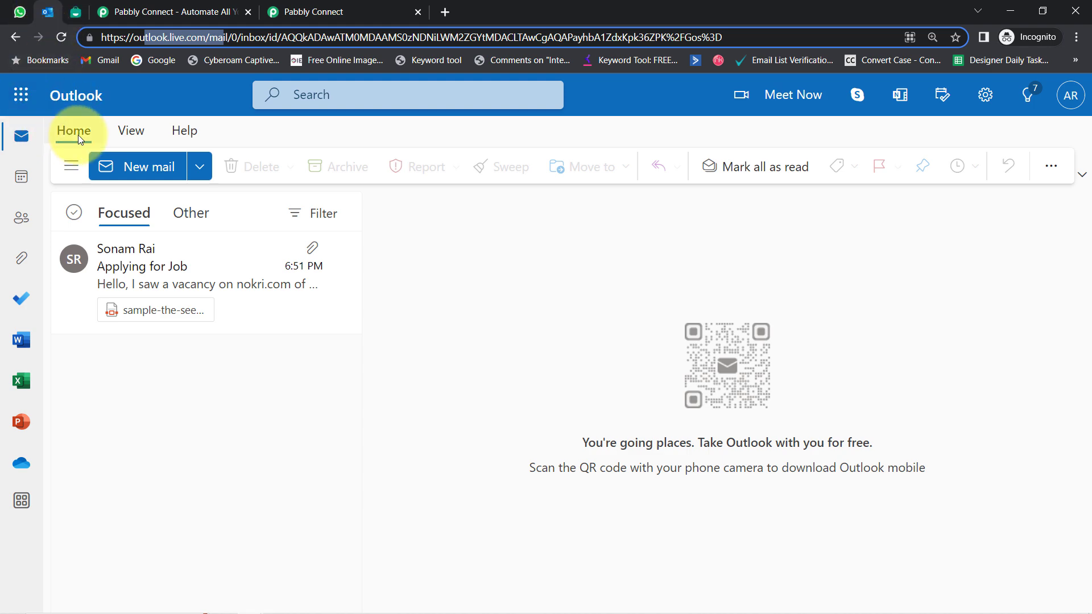
pyautogui.click(76, 12)
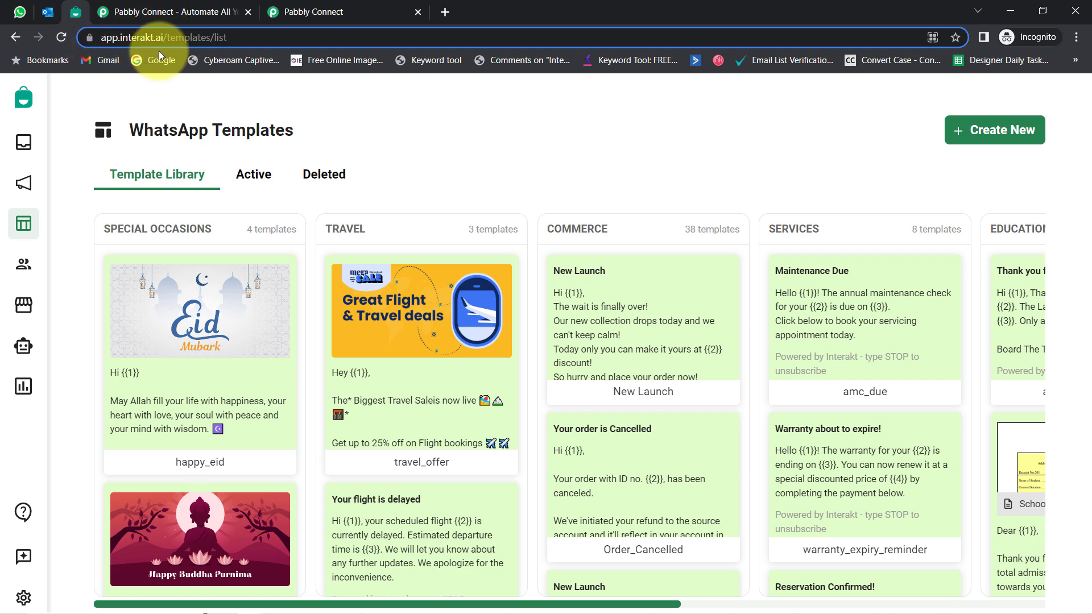
# Step: Glance between the Outlook inbox and Interakt templates, then bring up the Pabbly Connect website
pyautogui.click(48, 12)
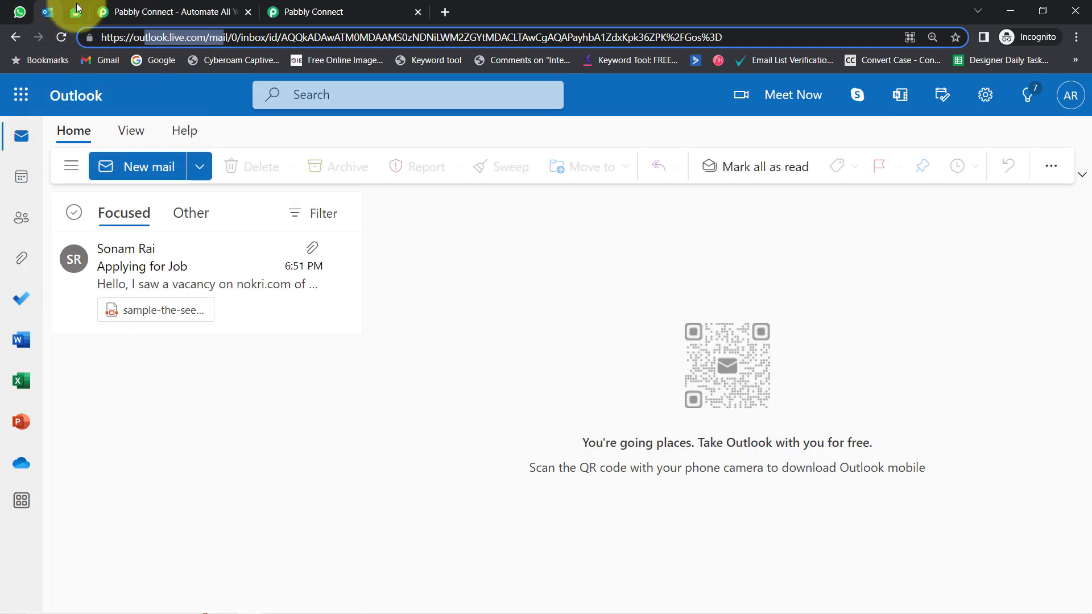
pyautogui.click(75, 12)
pyautogui.click(43, 13)
pyautogui.click(75, 12)
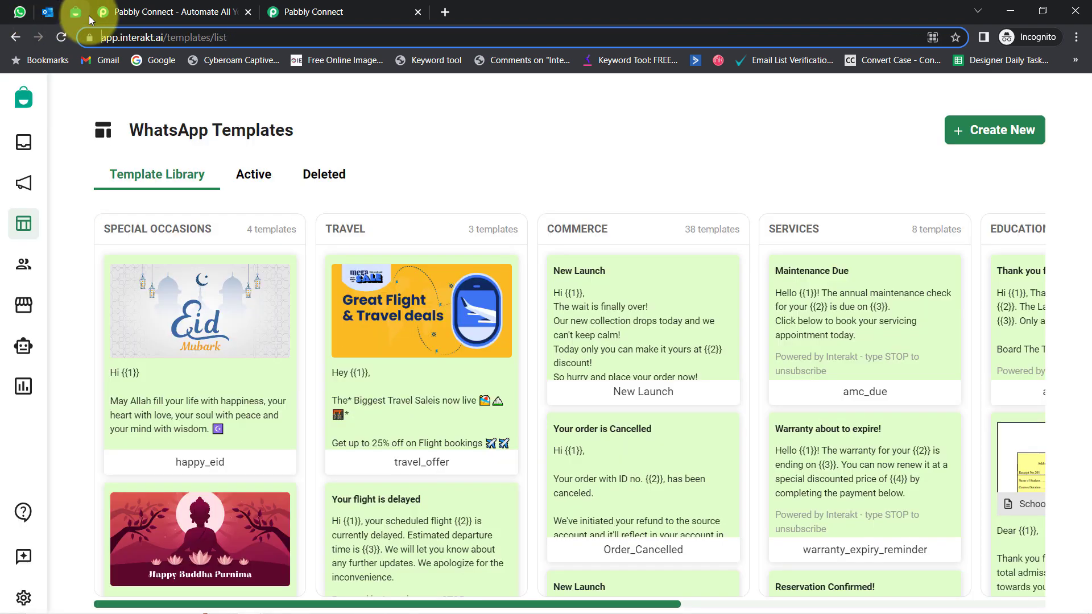
pyautogui.click(148, 12)
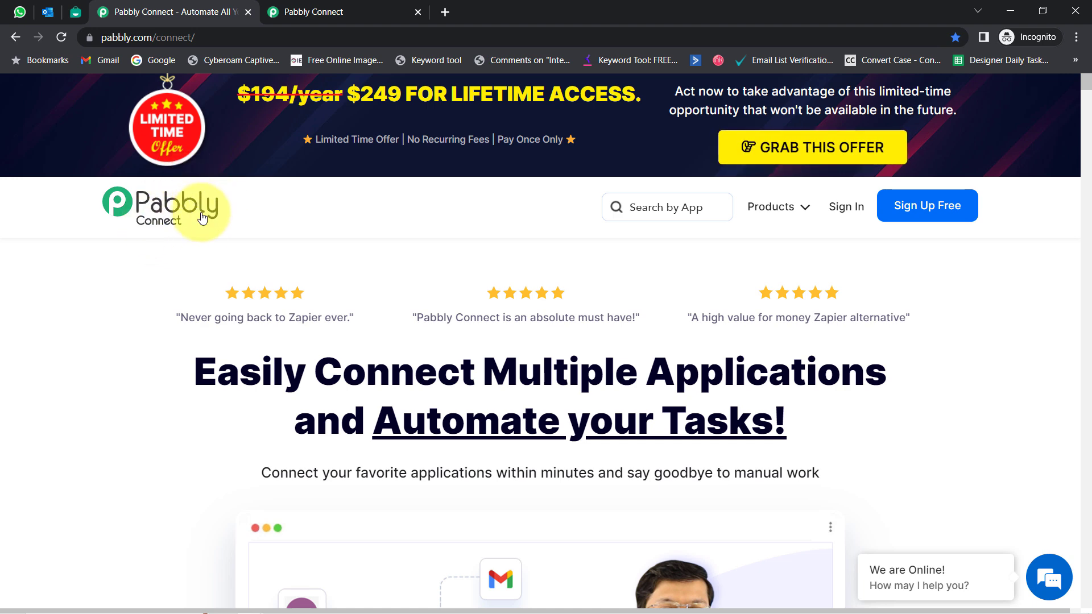
# Step: Show the connect.pabbly.com dashboard and highlight its heading and description
pyautogui.click(303, 7)
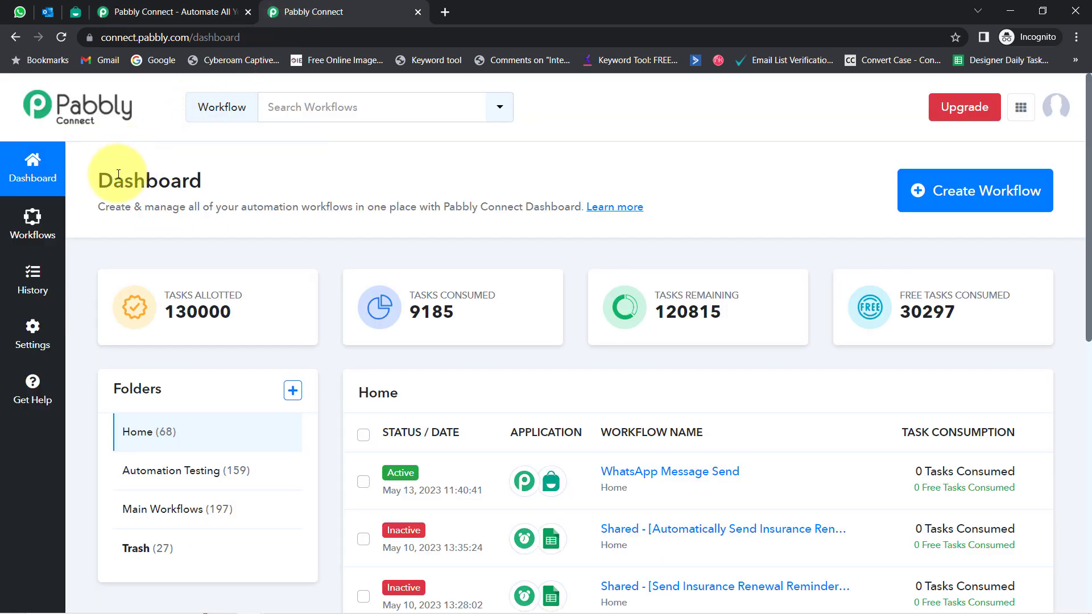
pyautogui.moveTo(118, 174); pyautogui.dragTo(434, 212)
pyautogui.click(146, 7)
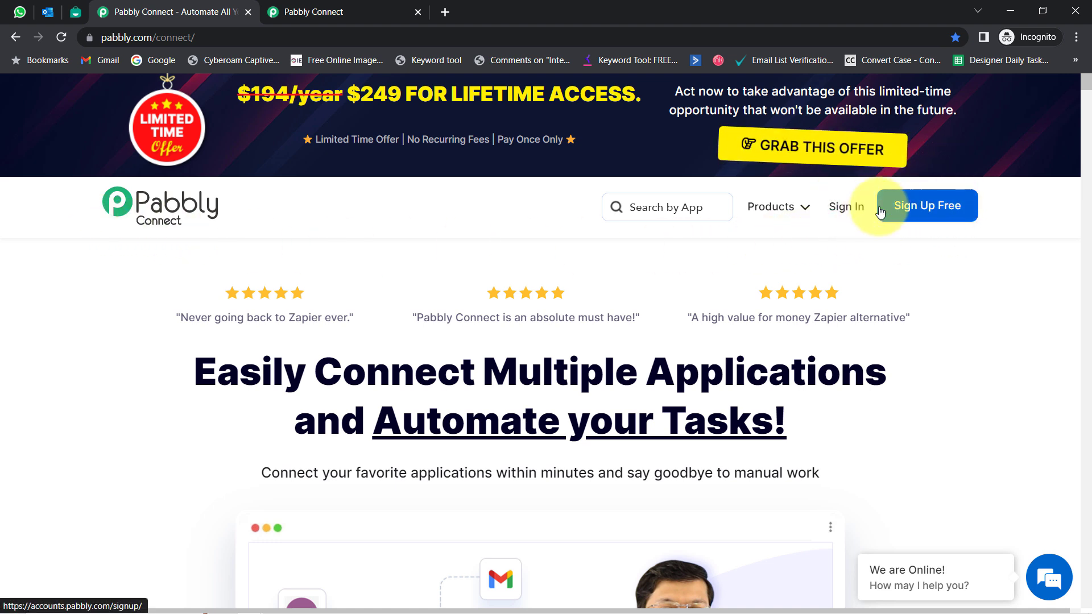
pyautogui.click(349, 7)
pyautogui.moveTo(95, 188); pyautogui.dragTo(531, 212)
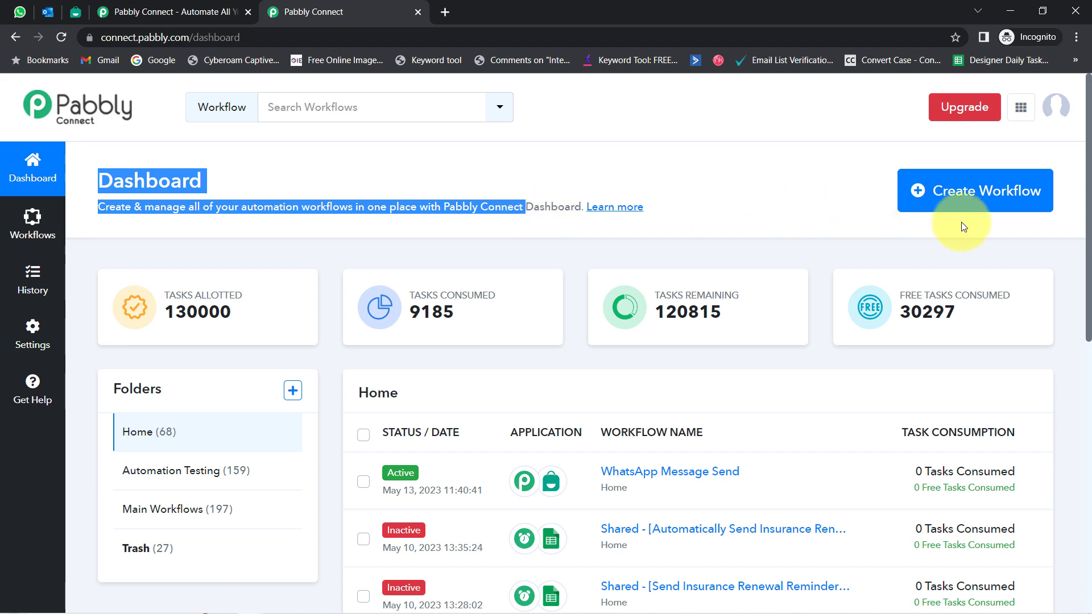
# Step: Create the workflow 'Send Emails from Outlook to WhatsApp Automatically' and collapse its trigger step
pyautogui.click(975, 203)
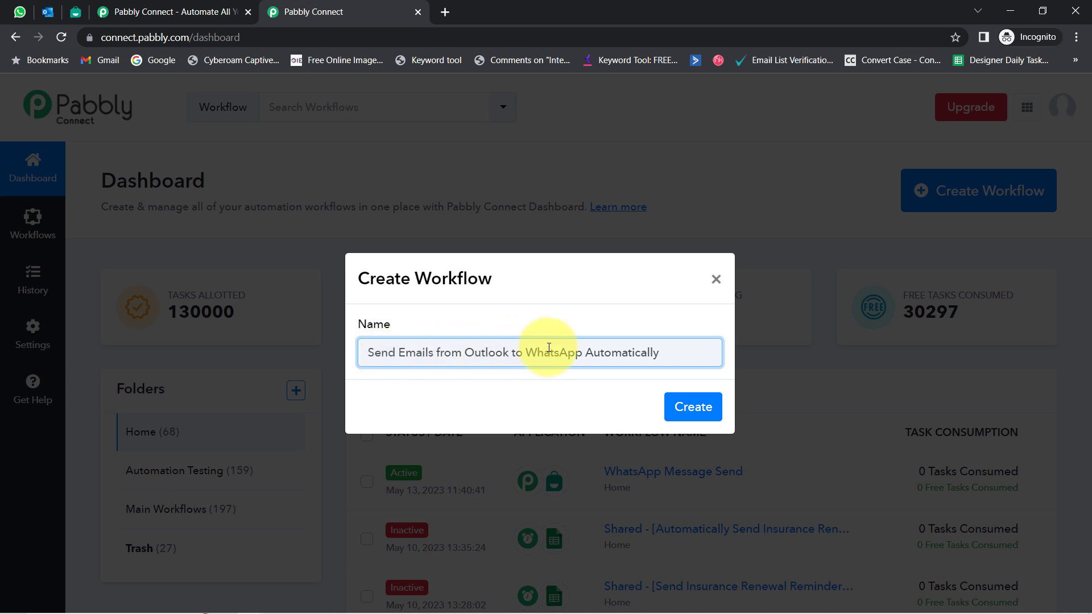
pyautogui.click(695, 408)
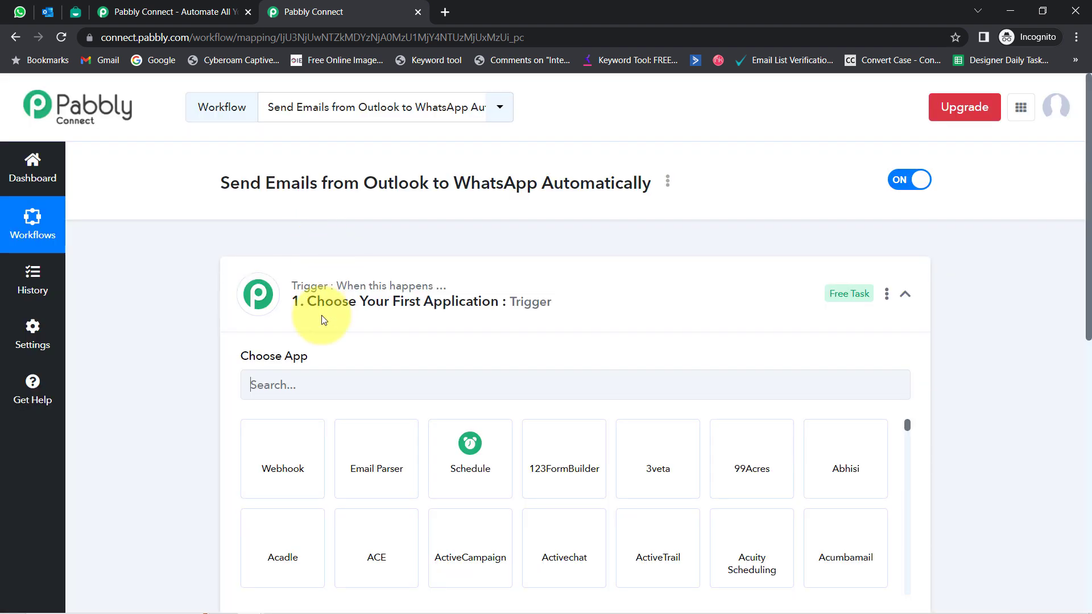
pyautogui.click(300, 321)
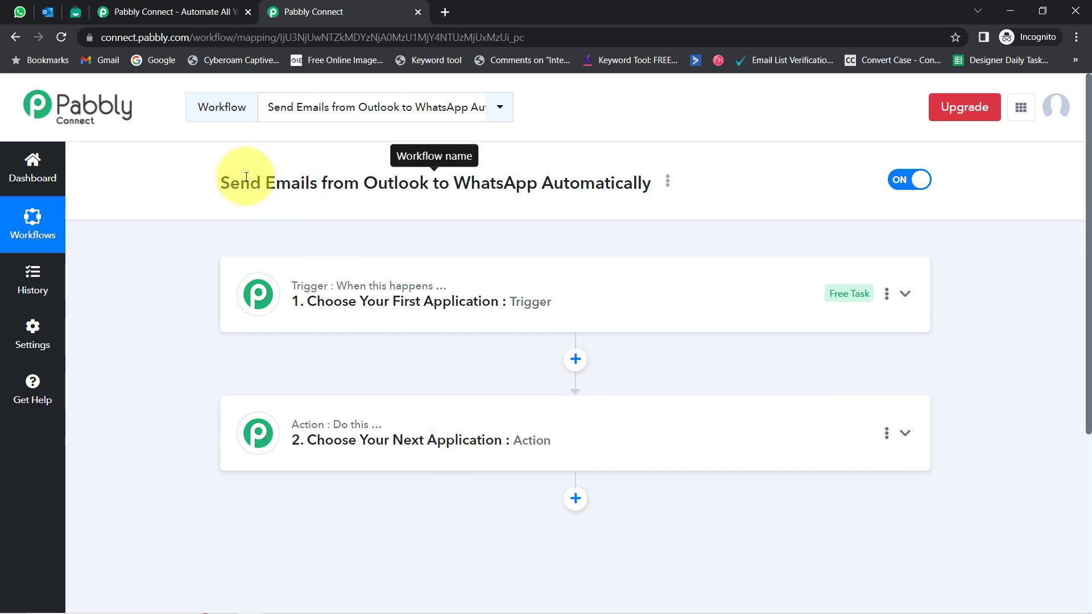
# Step: Search 'micr' and choose Microsoft Office 365 as the trigger app
pyautogui.moveTo(224, 183); pyautogui.dragTo(482, 239)
pyautogui.click(409, 292)
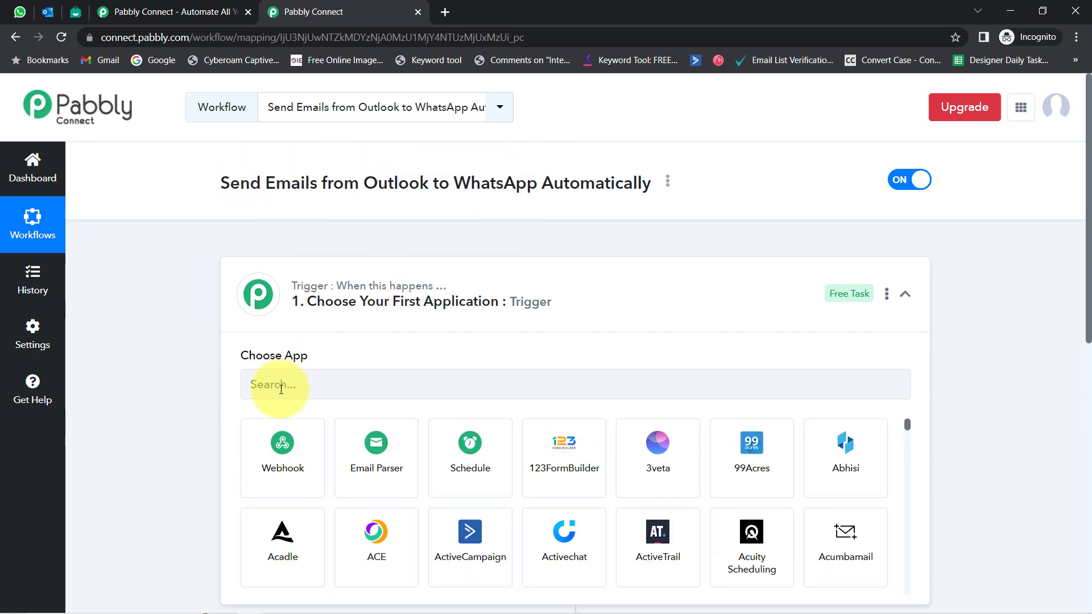
pyautogui.click(268, 399)
pyautogui.write('micro')
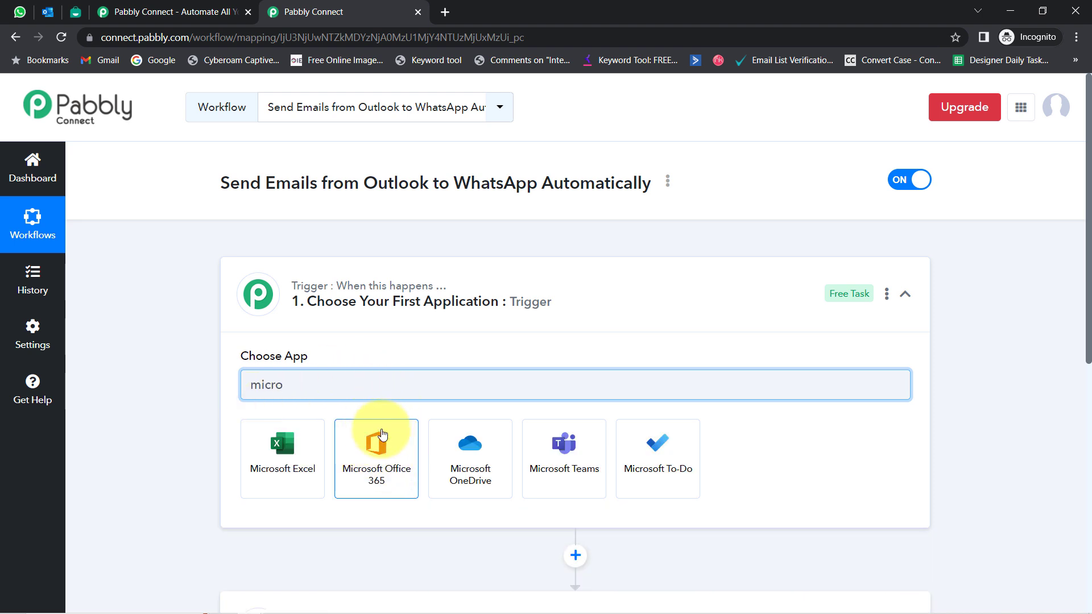
pyautogui.click(381, 459)
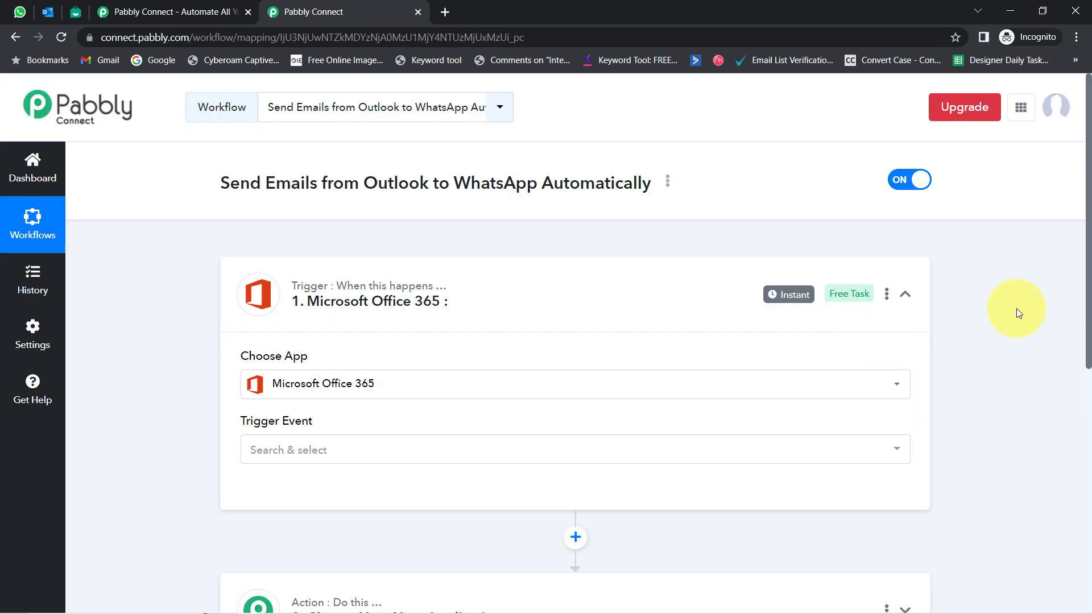
# Step: Search 'inte' and choose Interakt as the action app
pyautogui.moveTo(1088, 237); pyautogui.dragTo(1069, 398)
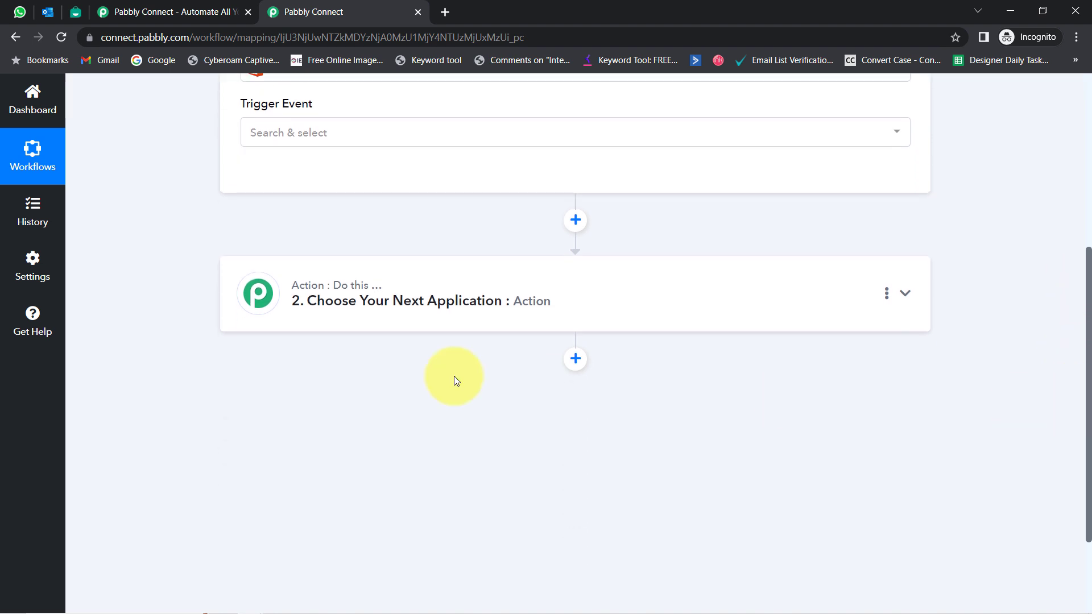
pyautogui.click(341, 299)
pyautogui.click(272, 383)
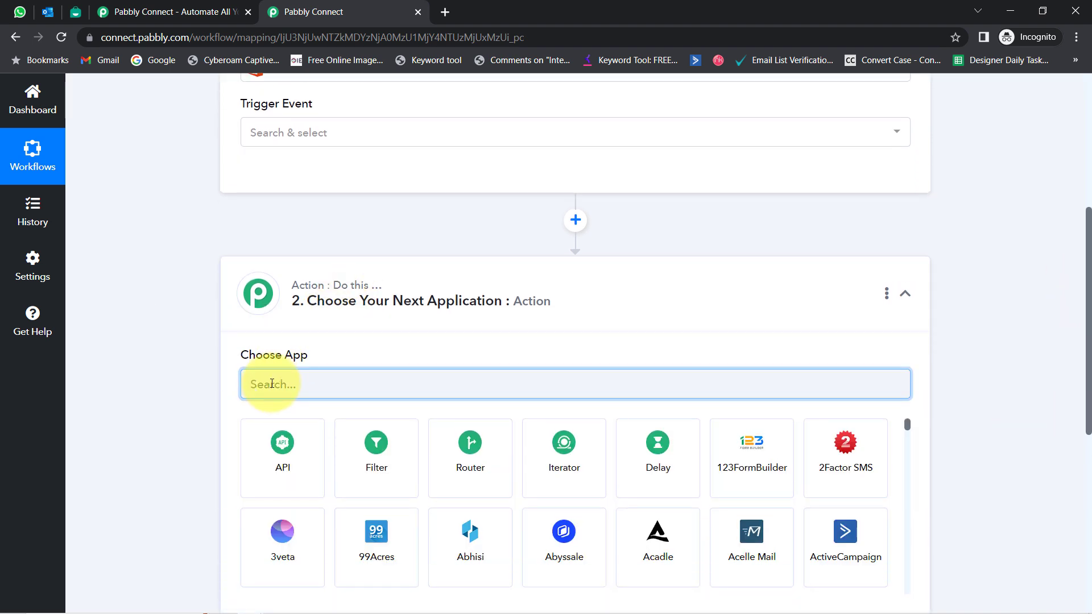
pyautogui.write('inte')
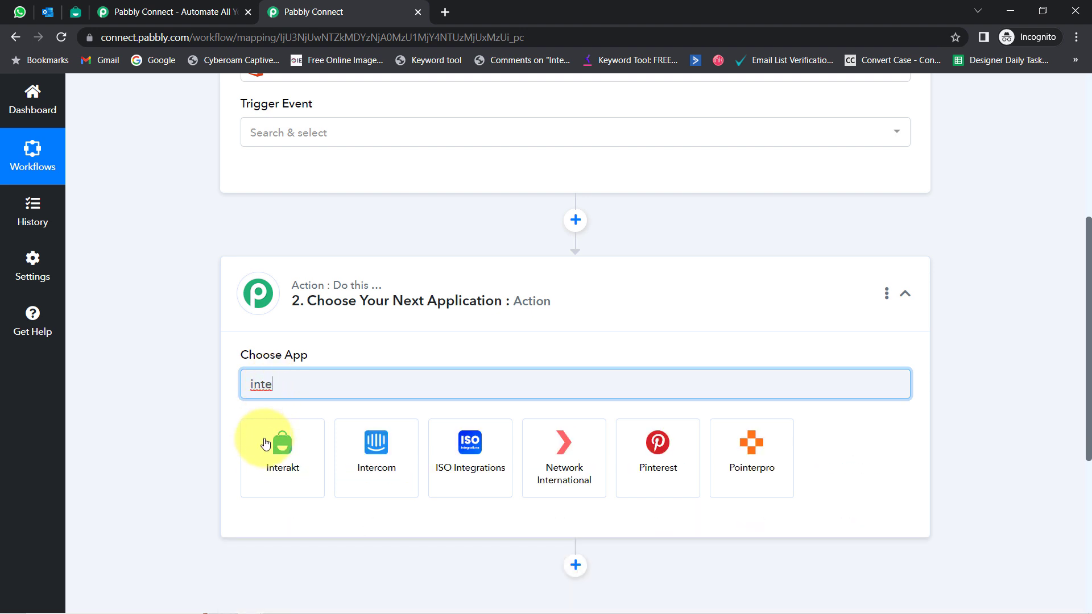
pyautogui.click(268, 452)
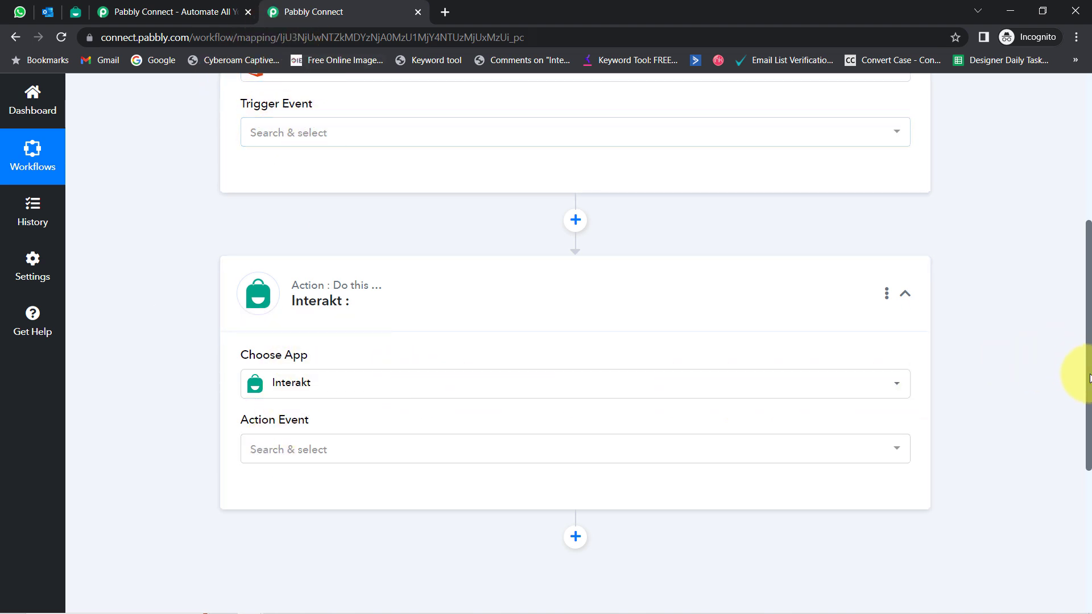
pyautogui.moveTo(1089, 378); pyautogui.dragTo(1065, 200)
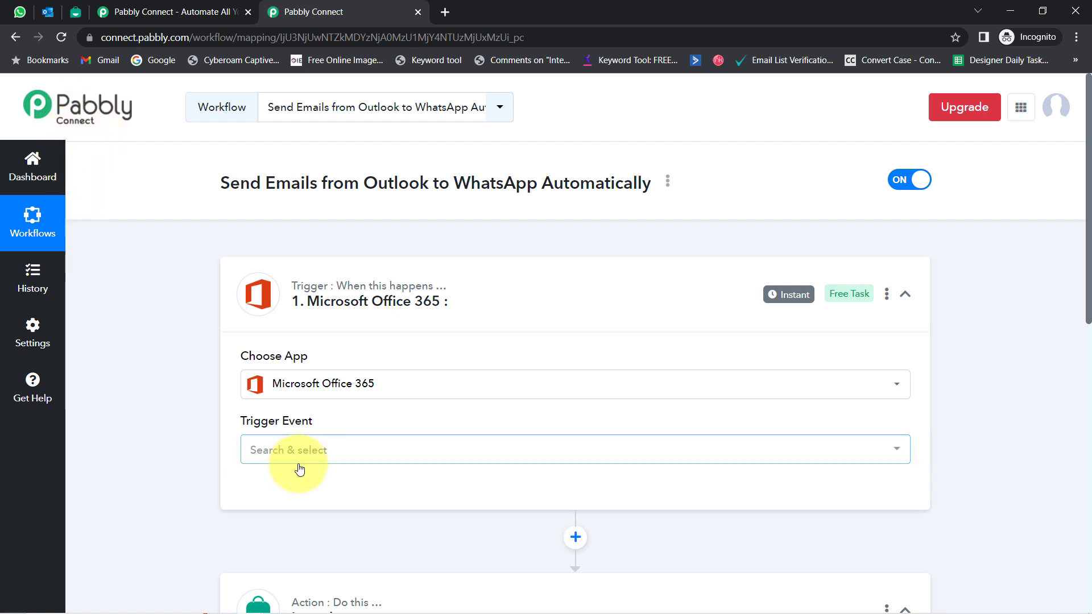
# Step: Set the Microsoft Office 365 trigger event to New Mail and check the Interakt step below
pyautogui.click(261, 451)
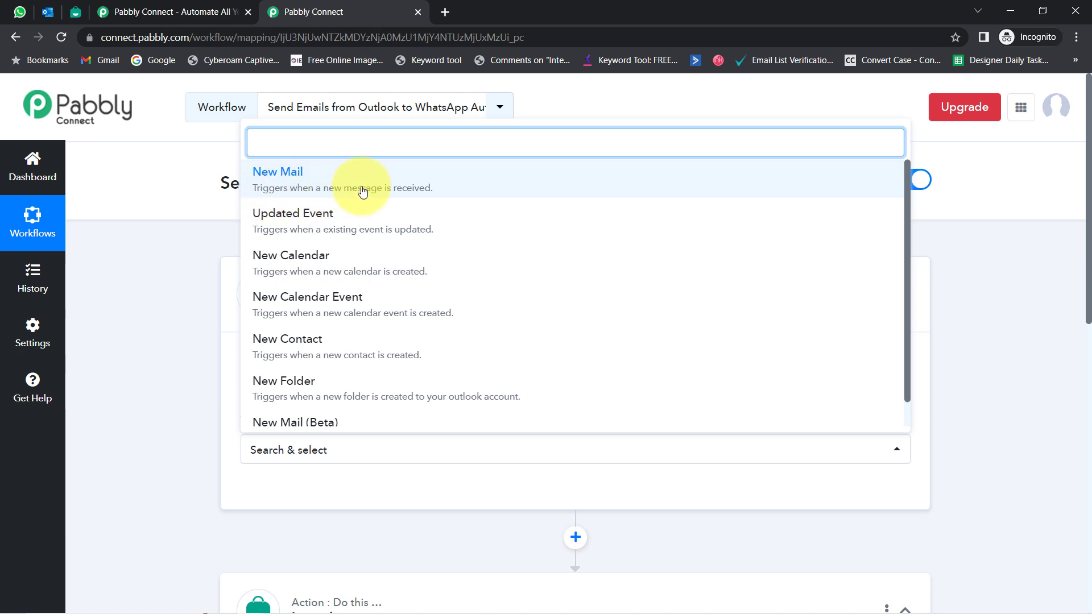
pyautogui.click(388, 191)
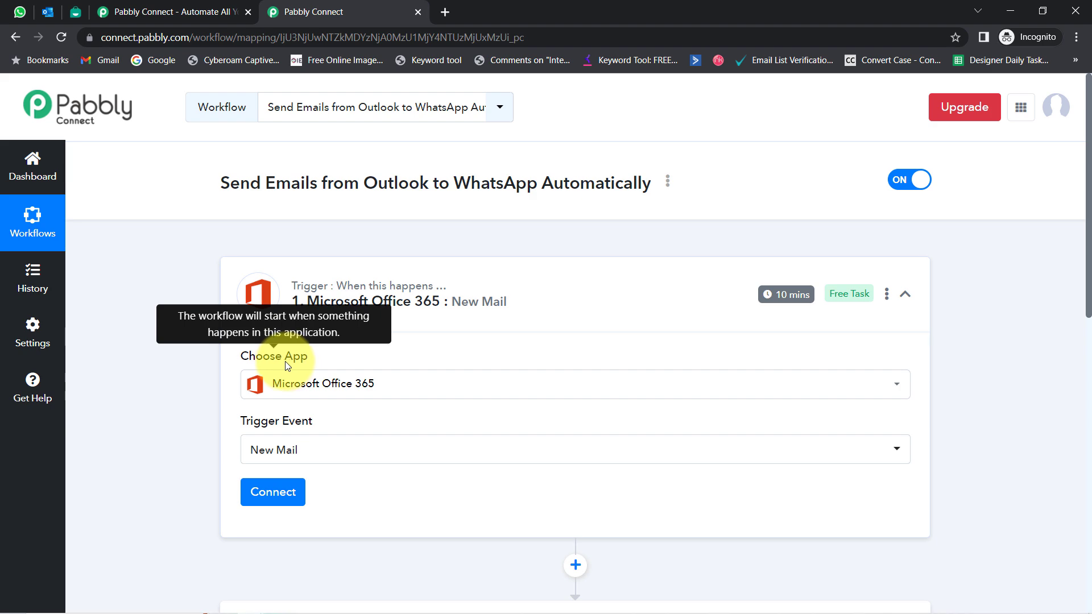
pyautogui.click(48, 12)
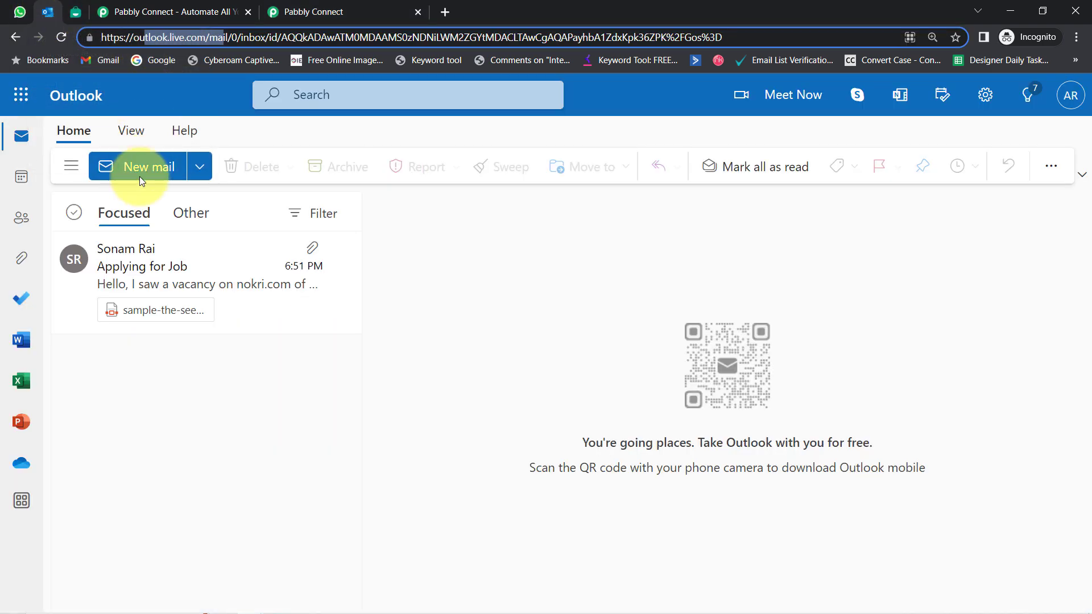
pyautogui.click(307, 12)
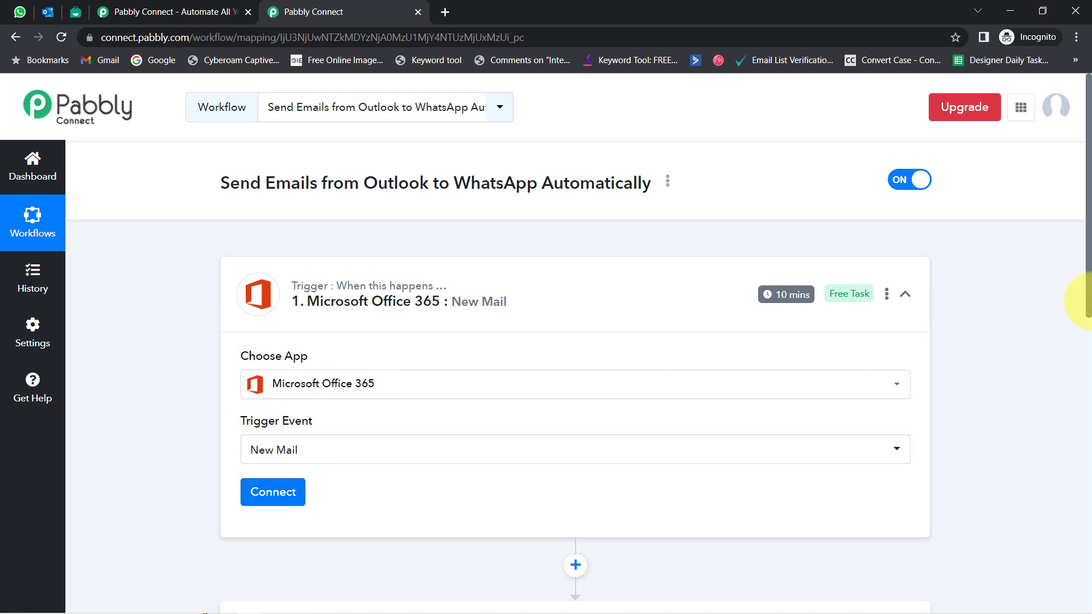
pyautogui.scroll(-5, 1078, 262)
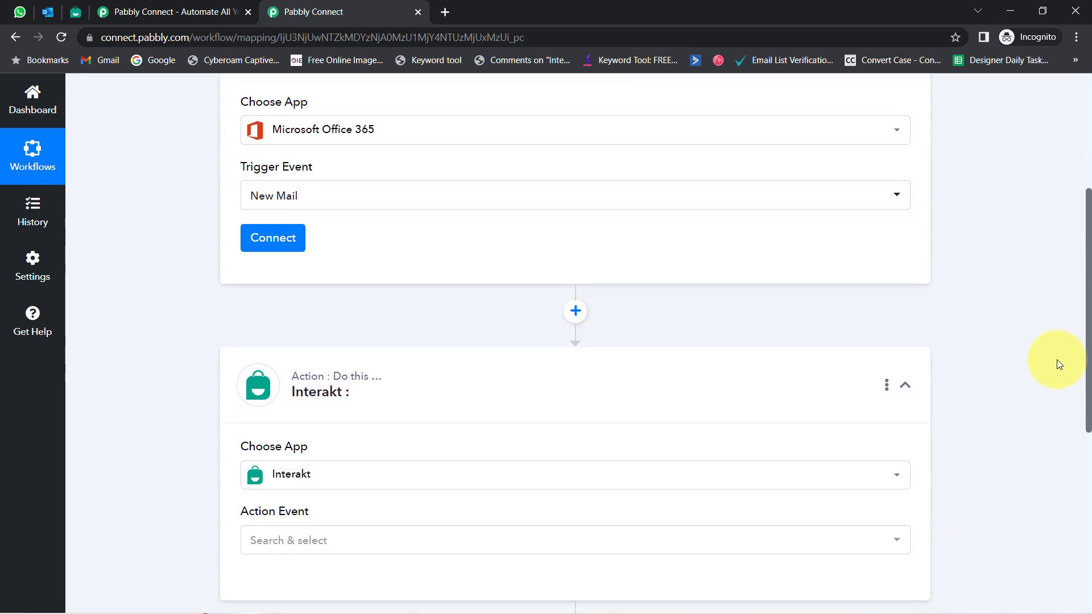
pyautogui.scroll(3, 1056, 365)
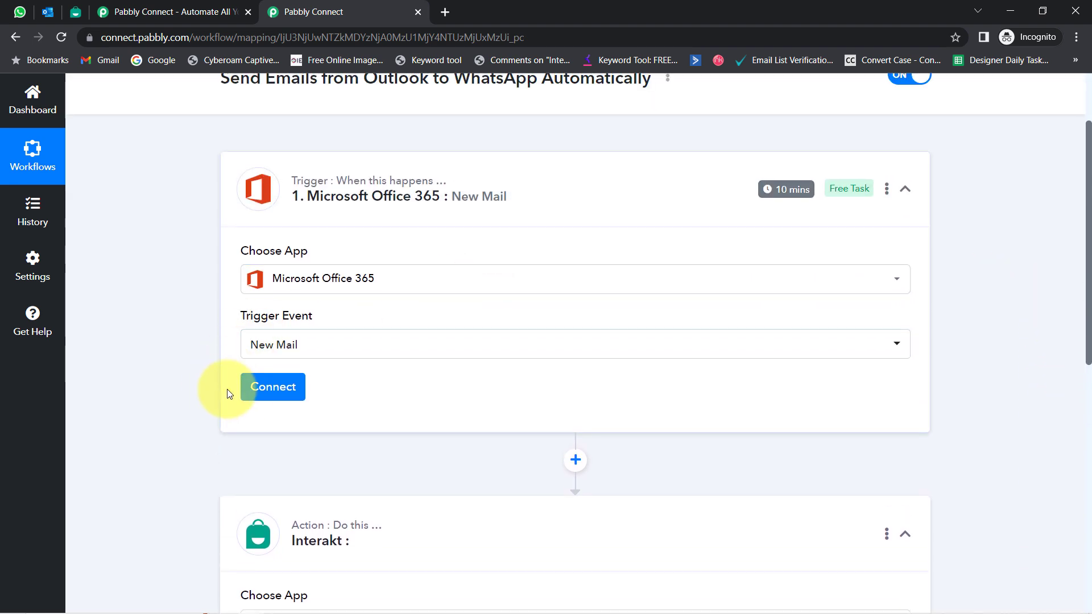
# Step: Add a new Microsoft Office 365 connection and approve Pabbly Connect's access in the consent popup
pyautogui.click(256, 387)
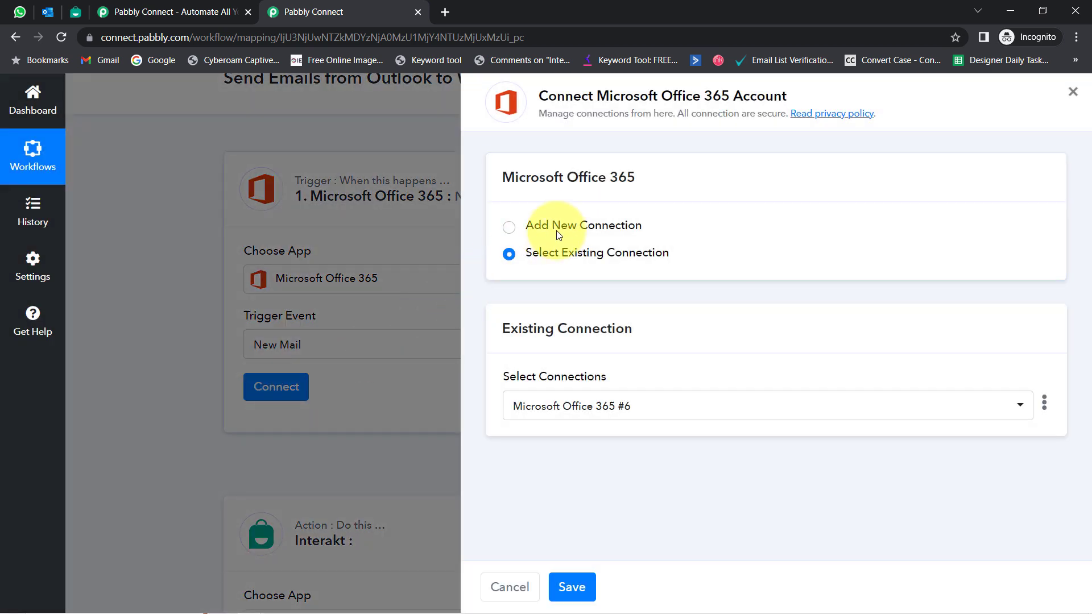
pyautogui.click(569, 224)
pyautogui.click(596, 385)
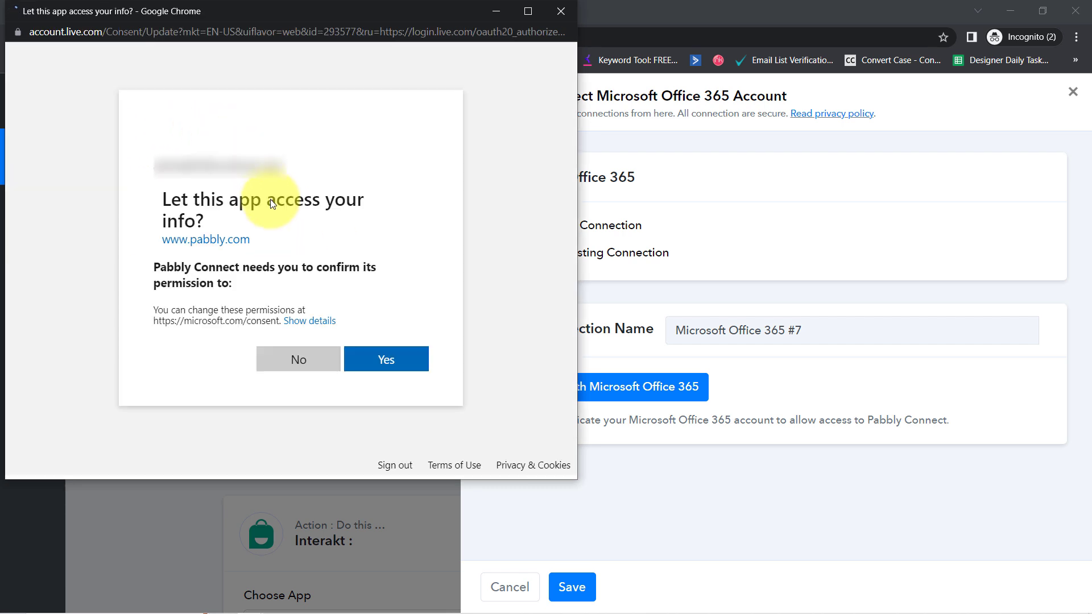
pyautogui.moveTo(572, 148); pyautogui.dragTo(498, 477)
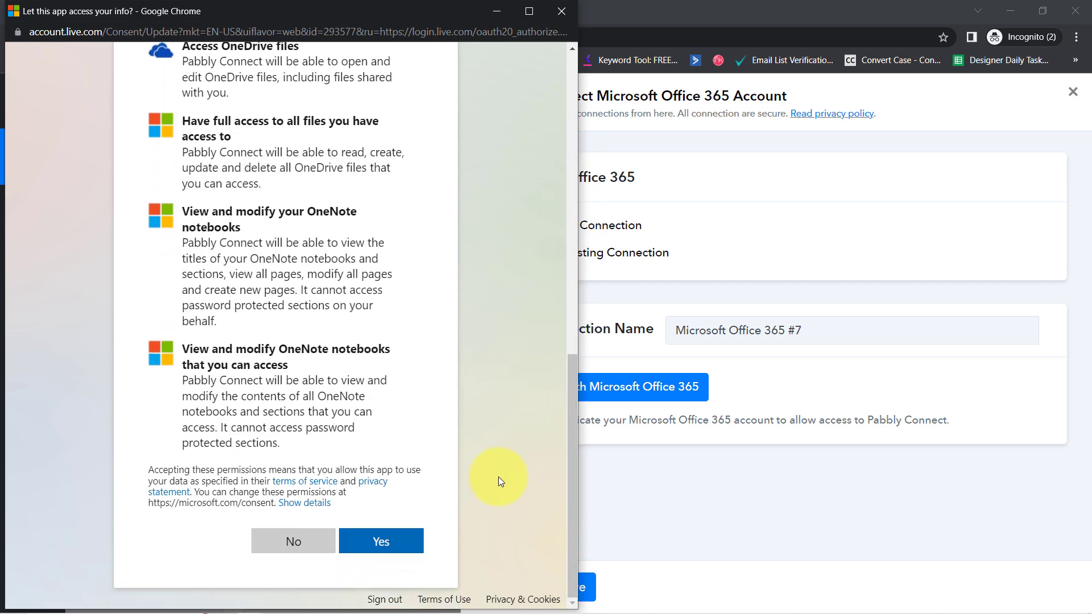
pyautogui.click(384, 543)
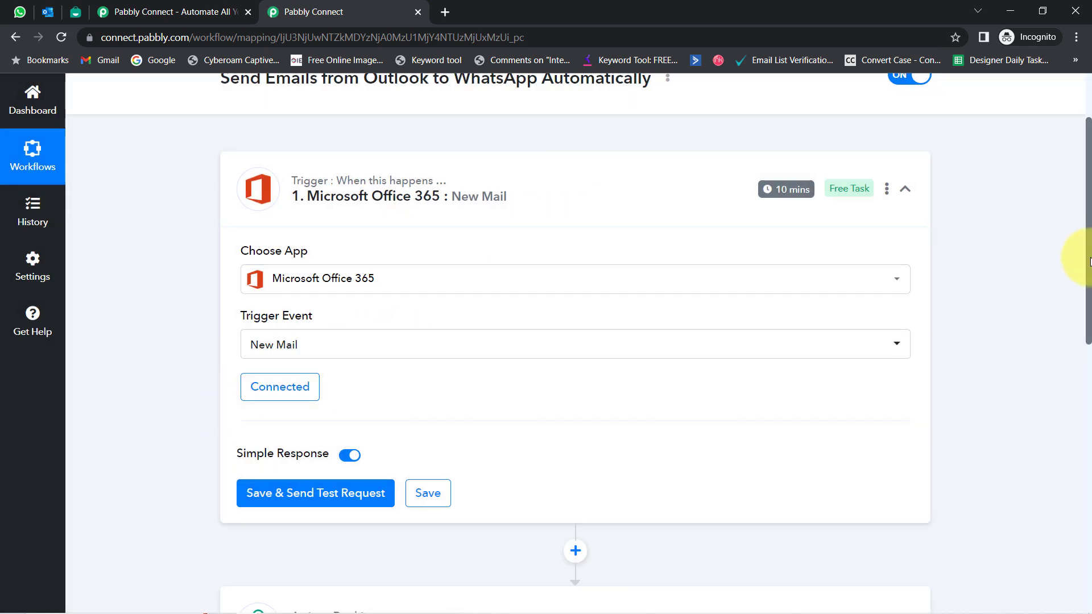
# Step: Save the New Mail trigger and fetch the test email 'Applying for Job'
pyautogui.scroll(-4, 1084, 268)
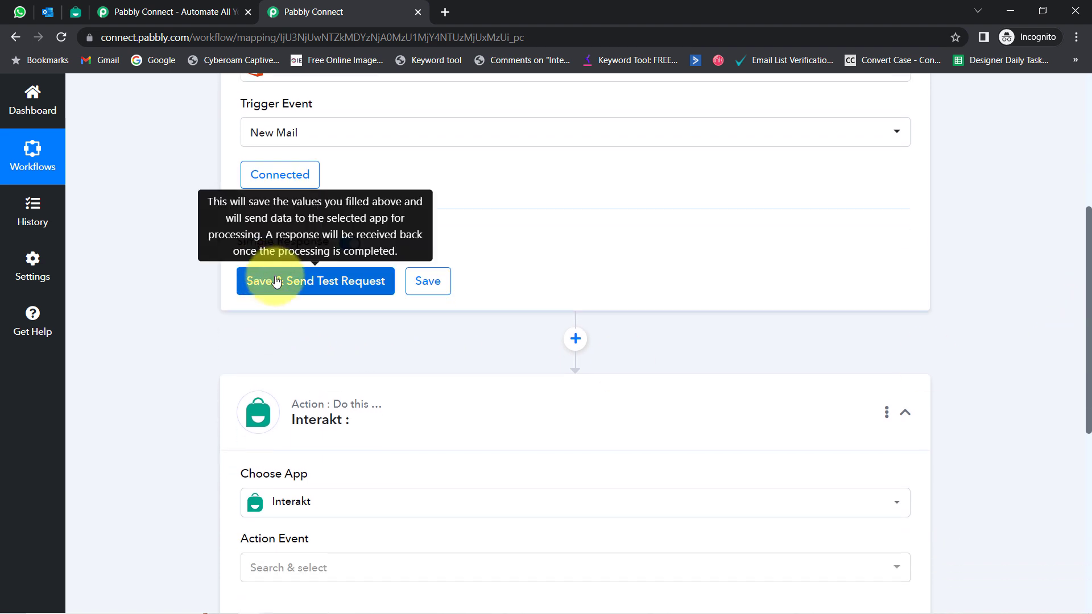
pyautogui.click(318, 285)
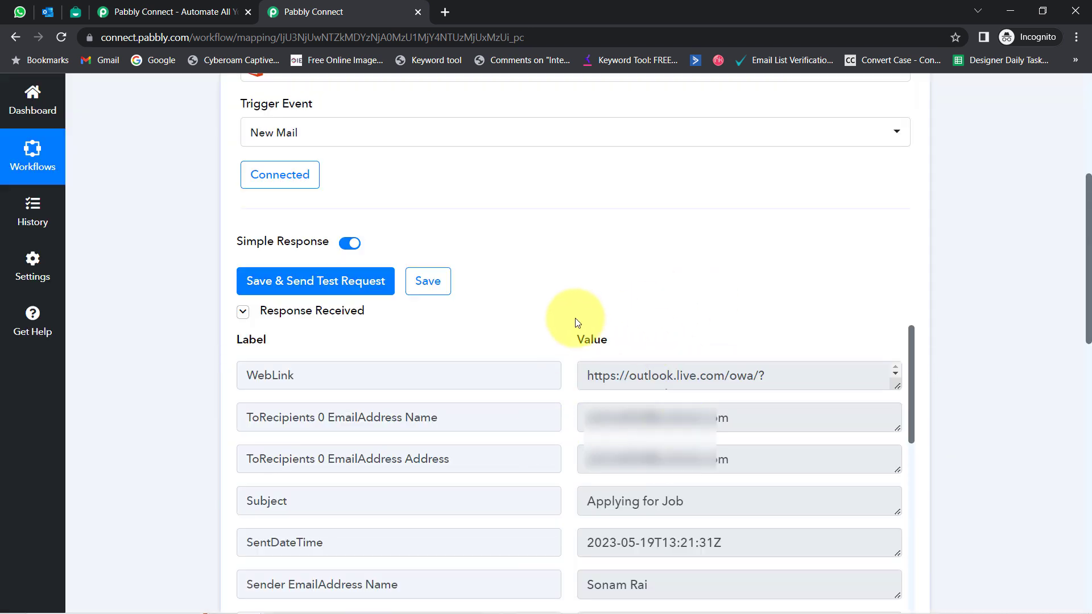
pyautogui.click(280, 317)
# Step: Compare the test response with the Outlook inbox and close the duplicate Pabbly Connect tab
pyautogui.click(48, 12)
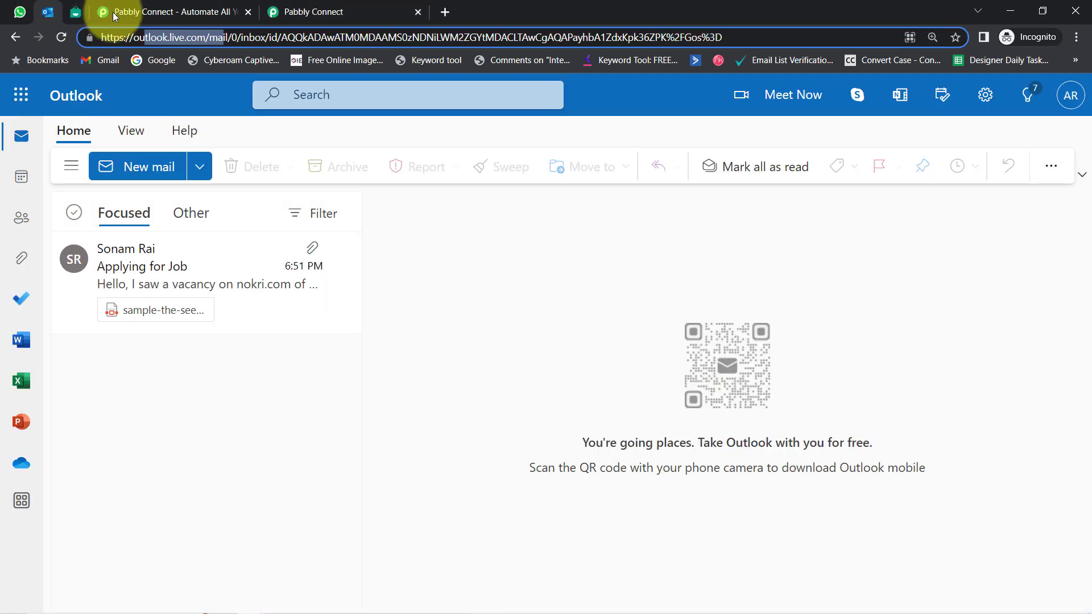
pyautogui.doubleClick(145, 37)
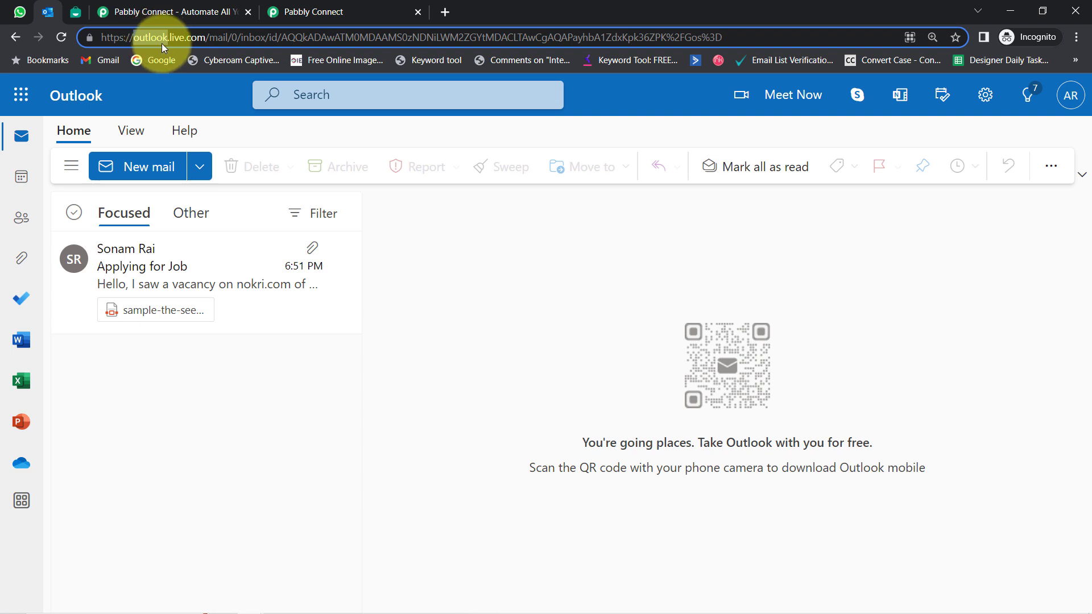
pyautogui.click(306, 7)
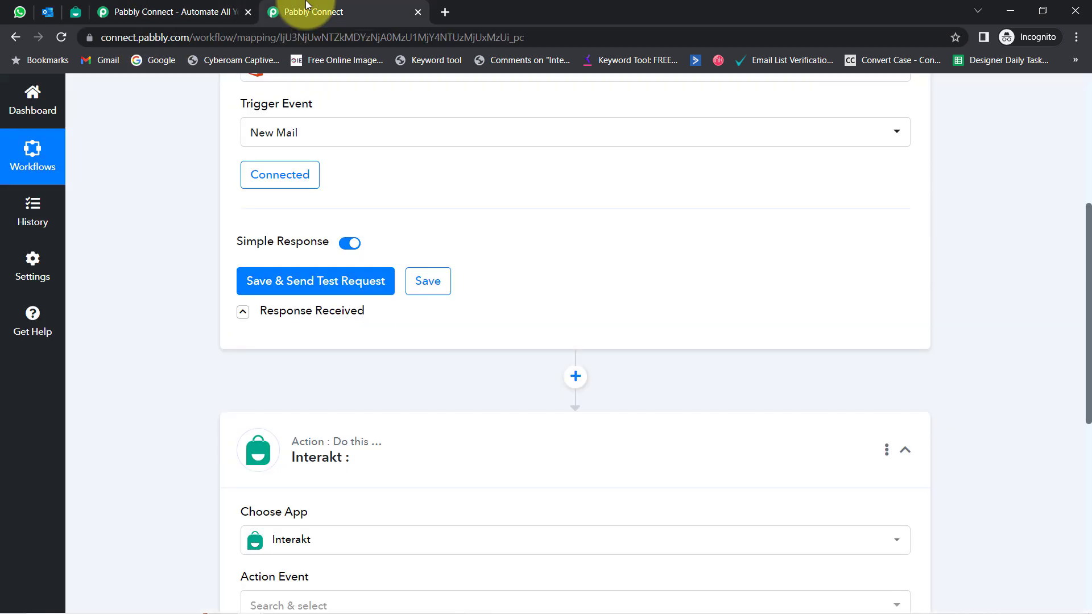
pyautogui.click(45, 11)
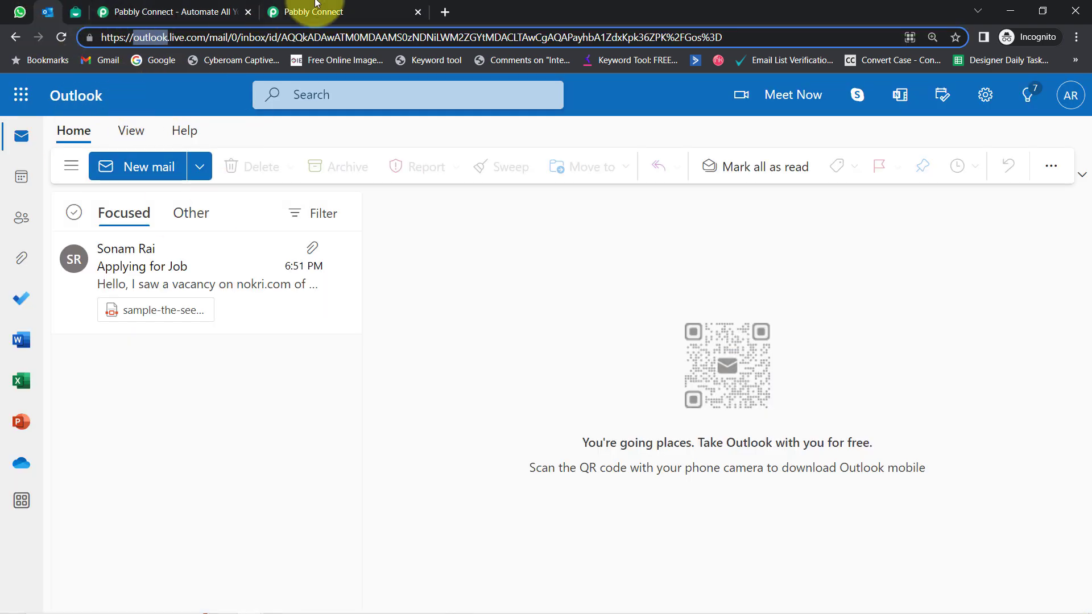
pyautogui.click(275, 9)
pyautogui.click(248, 11)
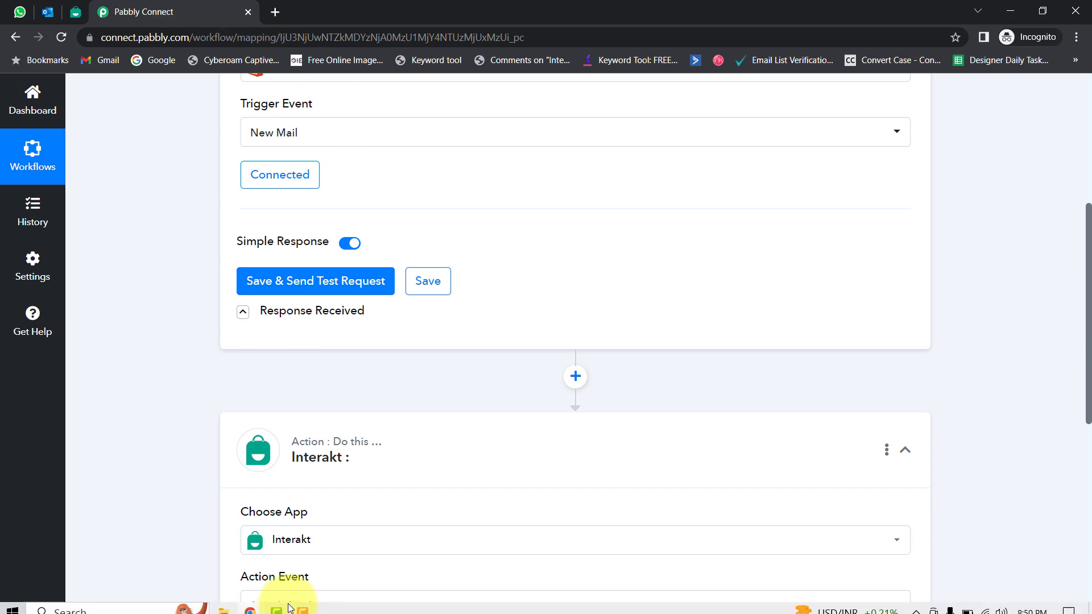
# Step: Review the subject and body of the 'Applying for Digital Marketing Profile' Gmail draft
pyautogui.click(253, 604)
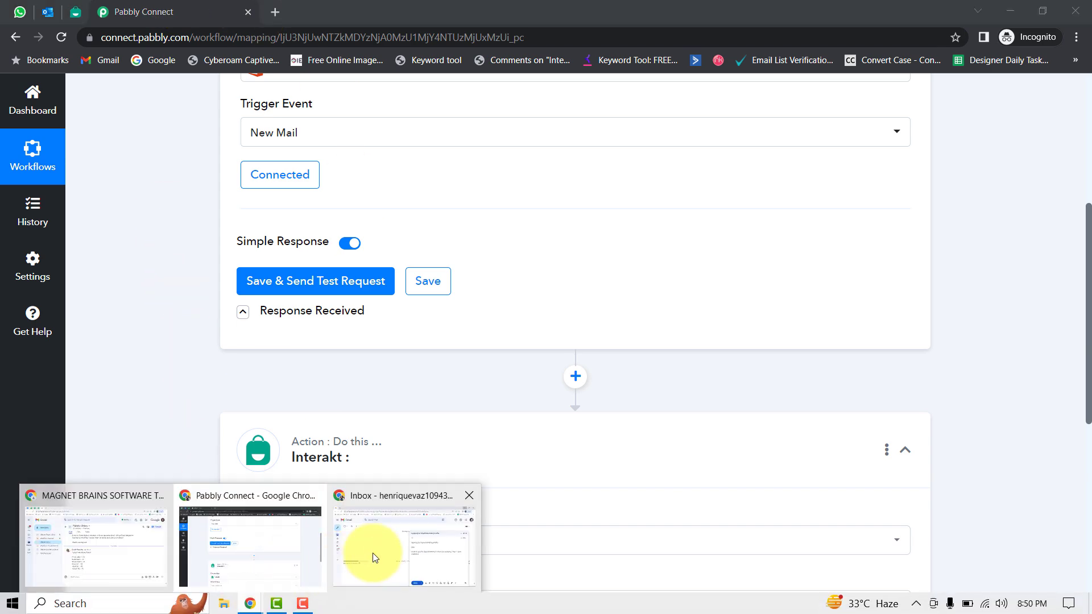
pyautogui.click(369, 554)
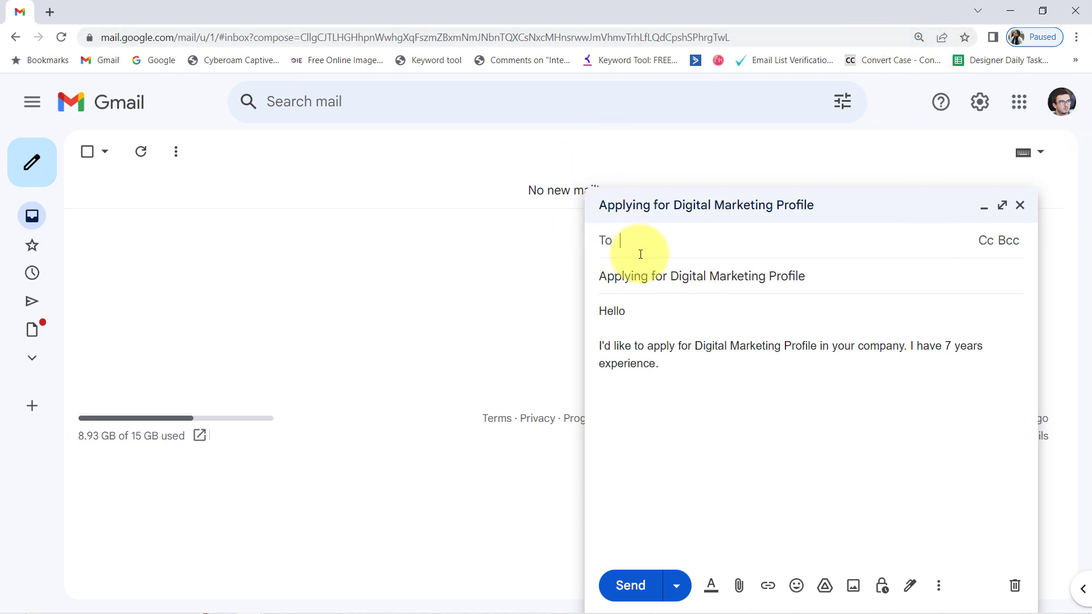
pyautogui.moveTo(627, 279); pyautogui.dragTo(737, 268)
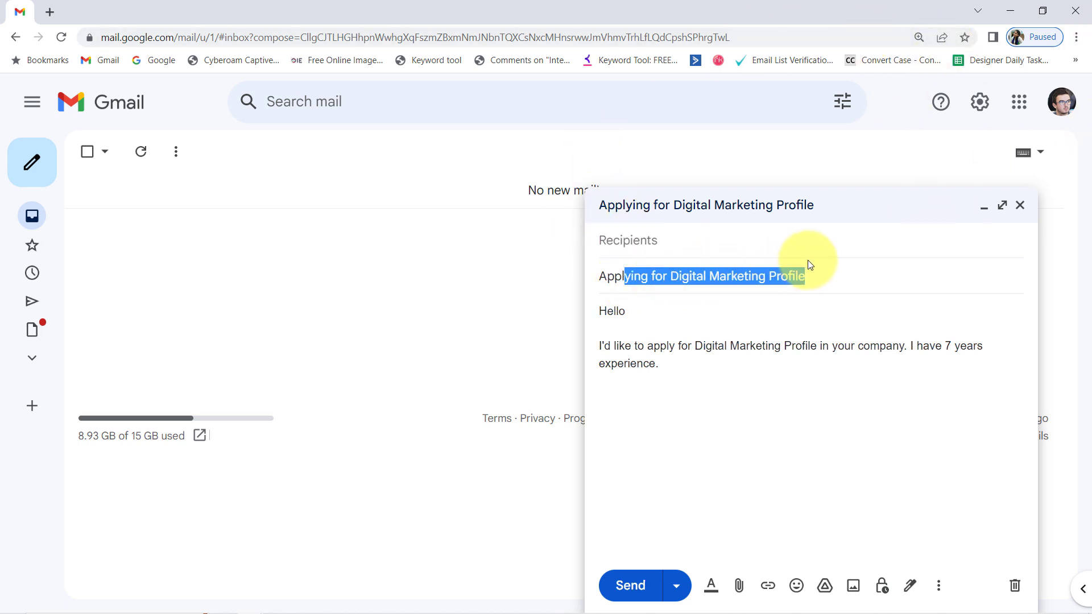
pyautogui.click(679, 282)
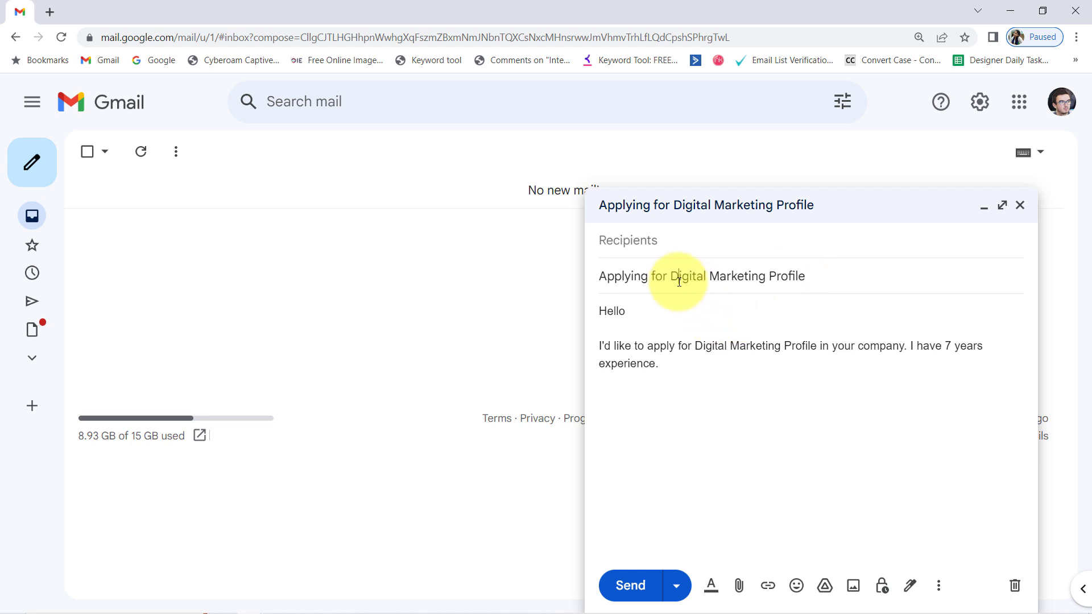
pyautogui.moveTo(633, 277); pyautogui.dragTo(797, 277)
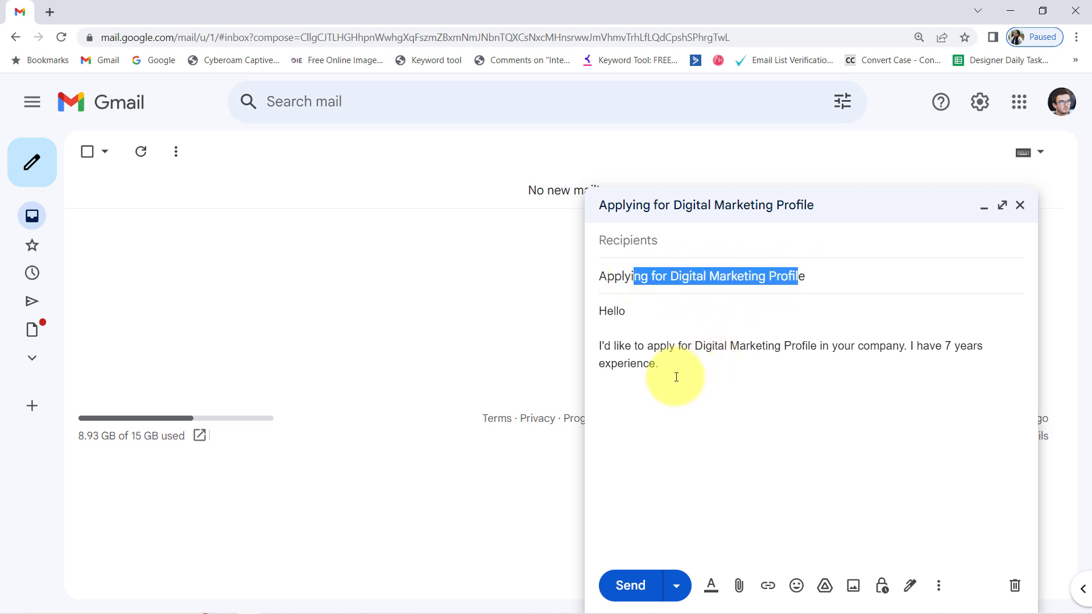
pyautogui.moveTo(676, 377); pyautogui.dragTo(578, 305)
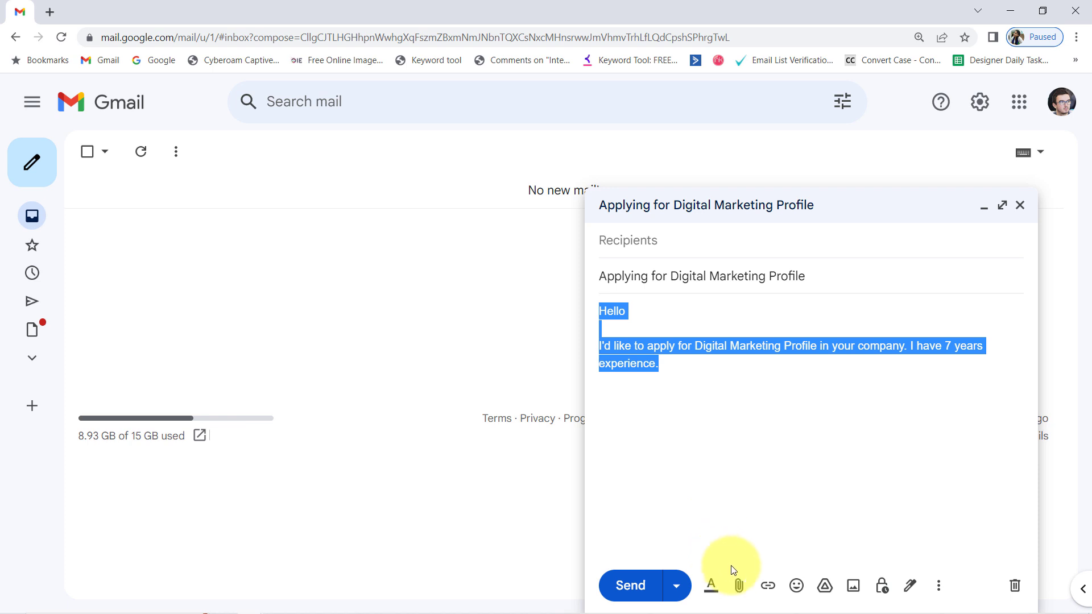
pyautogui.click(792, 353)
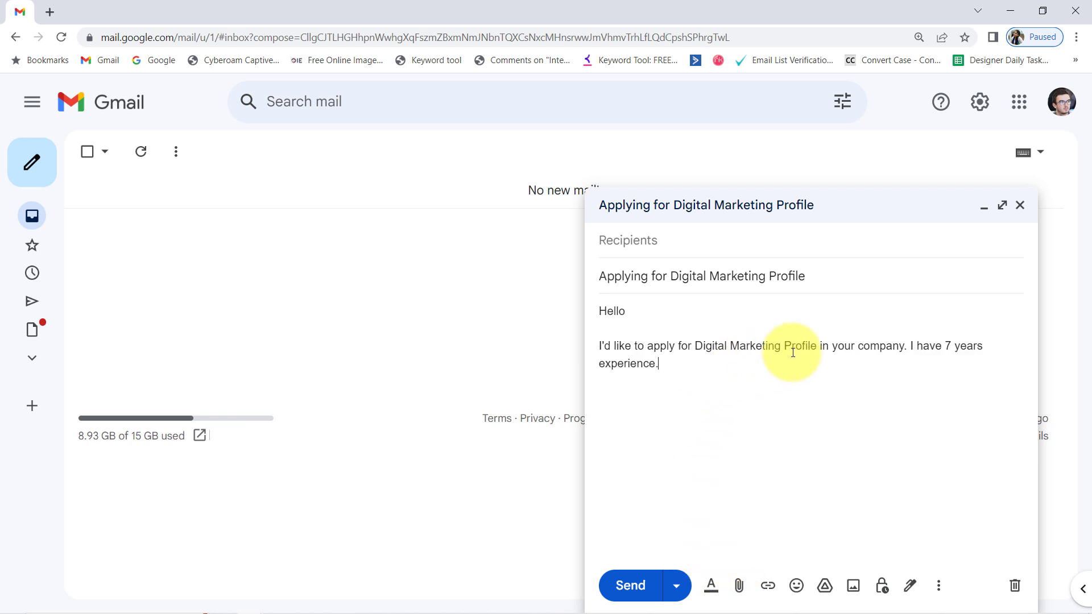
pyautogui.tripleClick(868, 341)
pyautogui.click(839, 347)
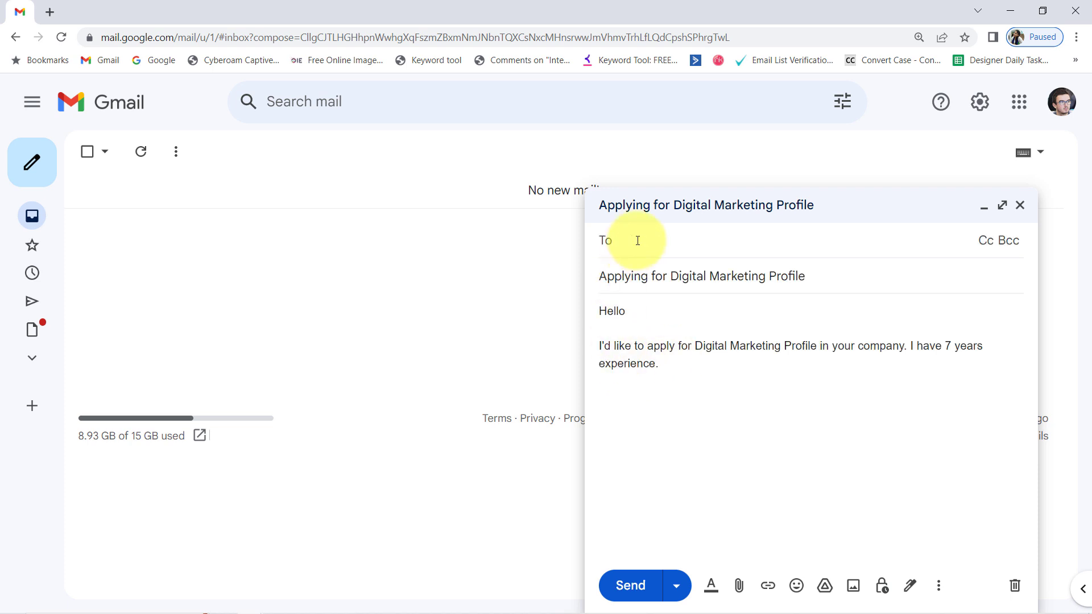
# Step: Address the draft to the Outlook contact, send it, and switch back to the browser window
pyautogui.click(671, 279)
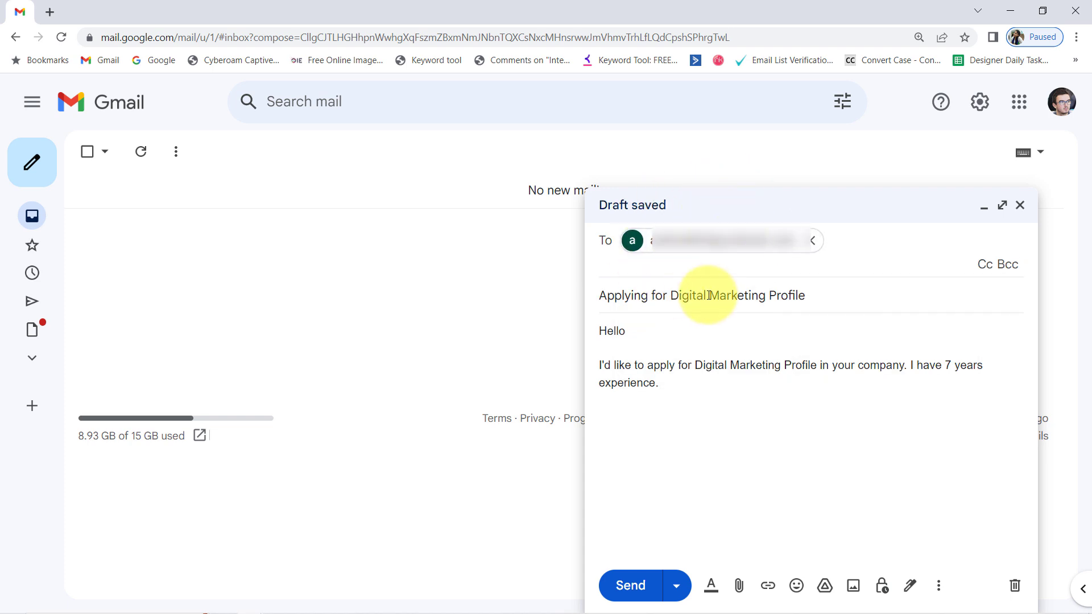
pyautogui.click(614, 589)
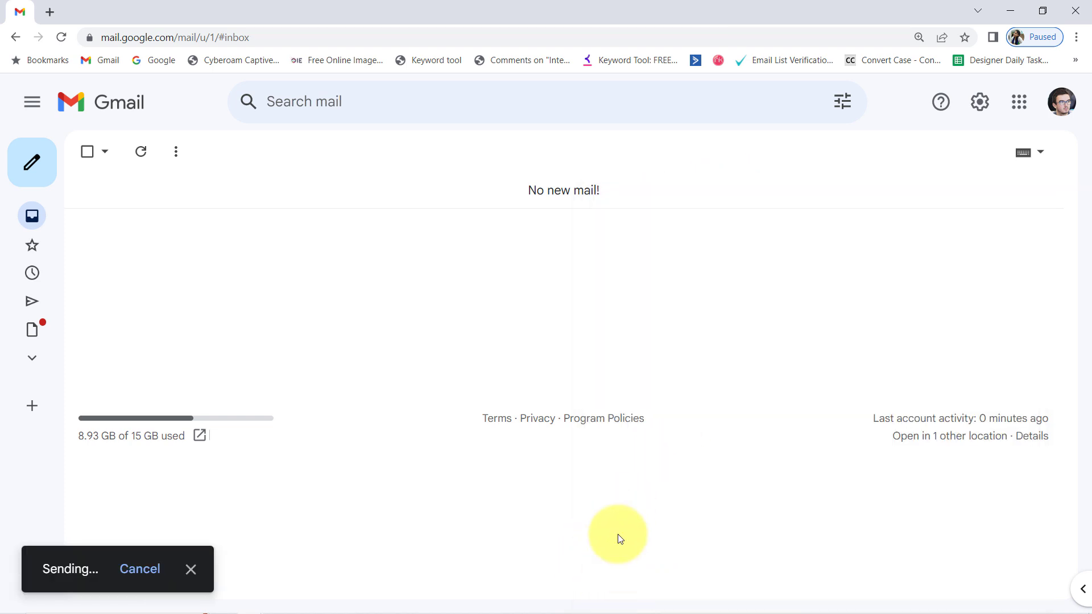
pyautogui.moveTo(307, 608)
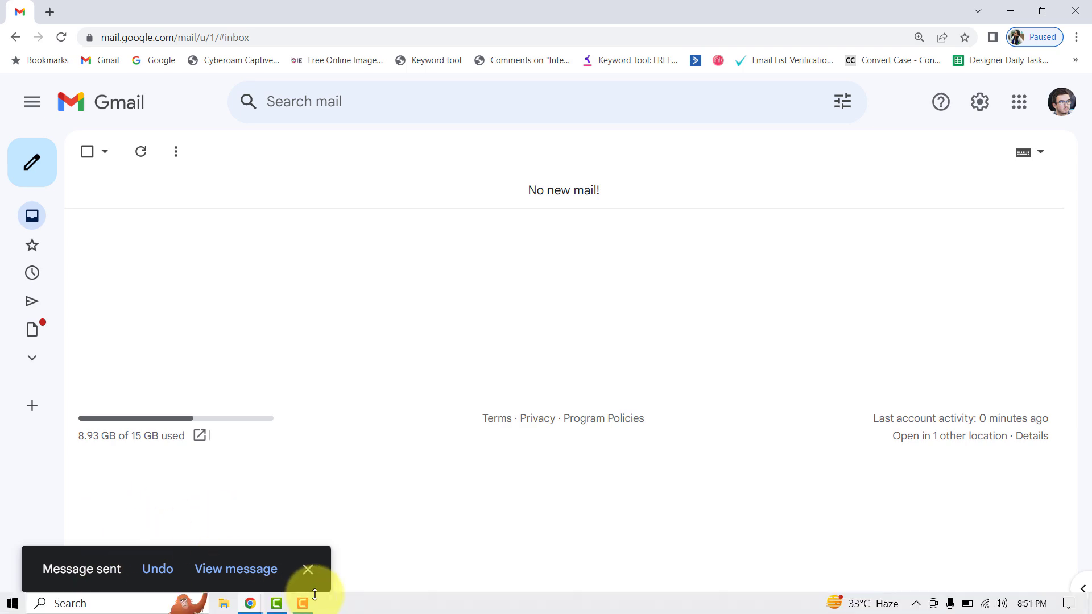
pyautogui.moveTo(253, 606)
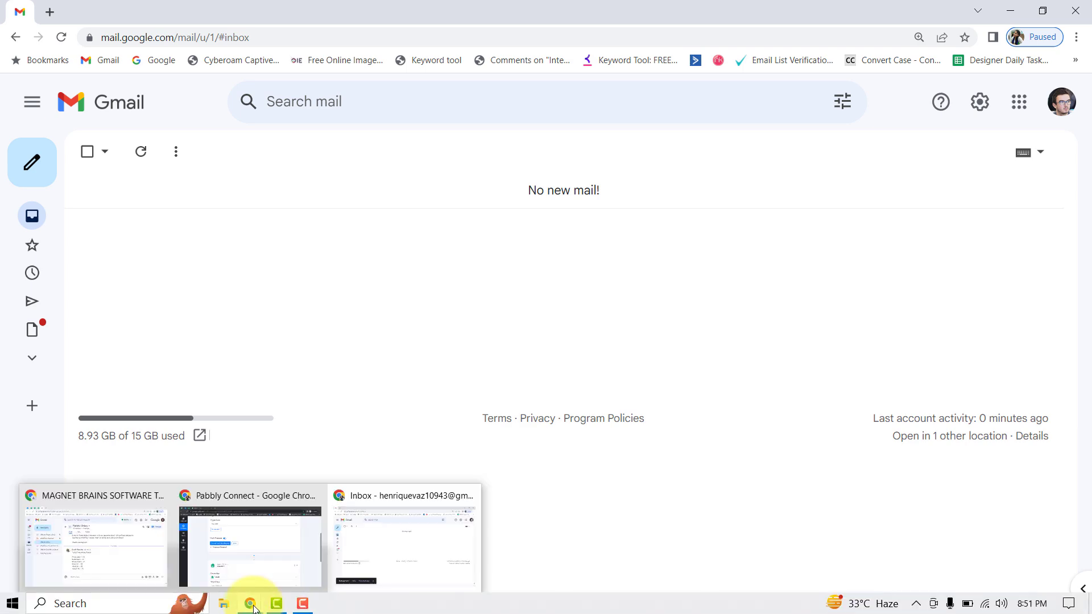
pyautogui.click(245, 560)
# Step: Reload Outlook, open the 'Applying for Digital Marketing Profile' email and highlight its subject and body
pyautogui.click(46, 11)
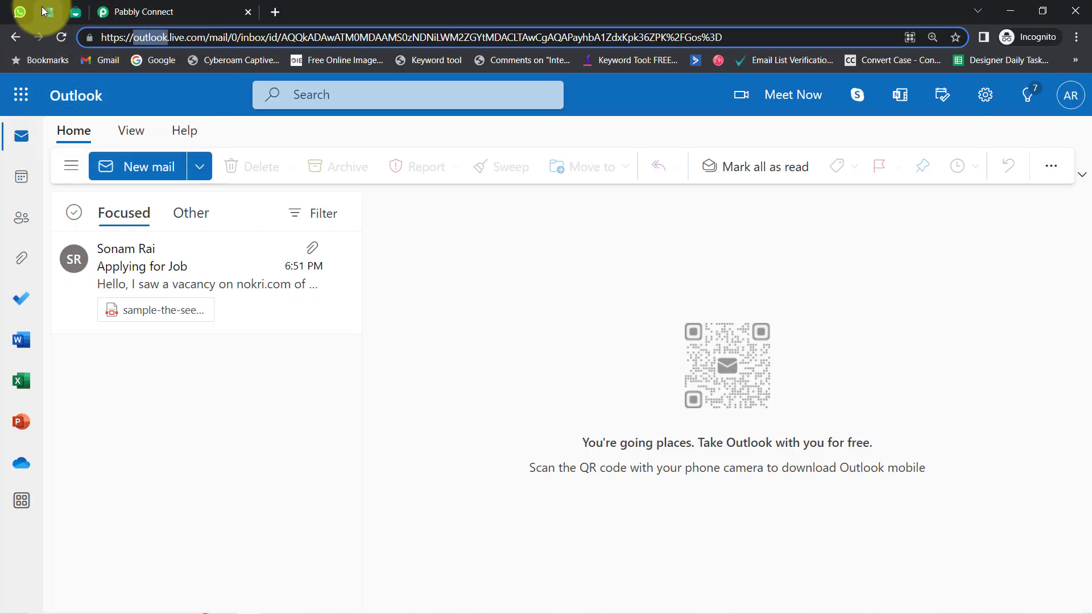
pyautogui.click(60, 35)
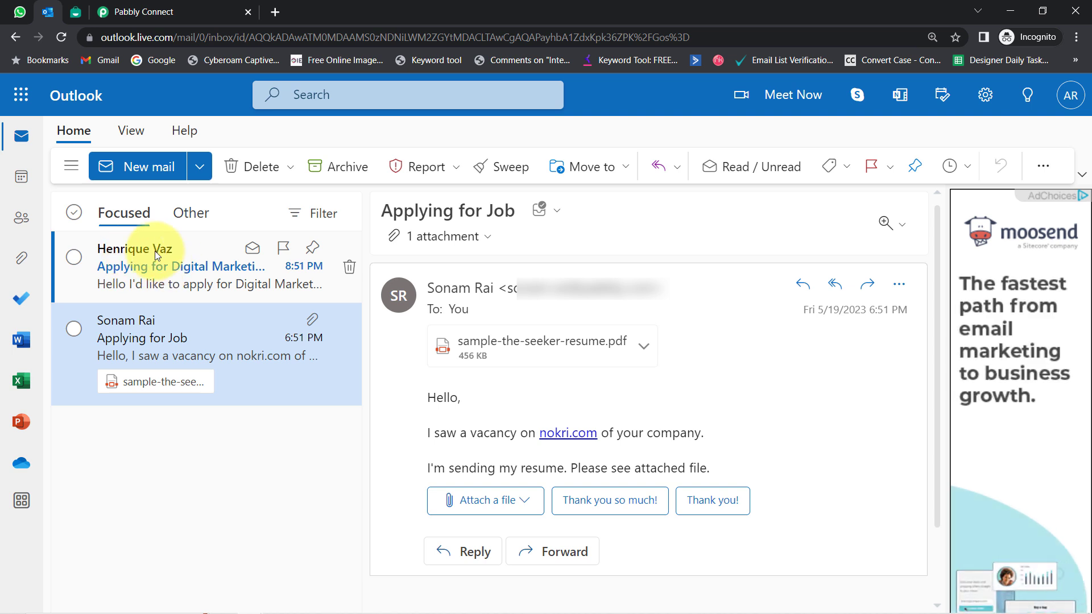
pyautogui.click(120, 251)
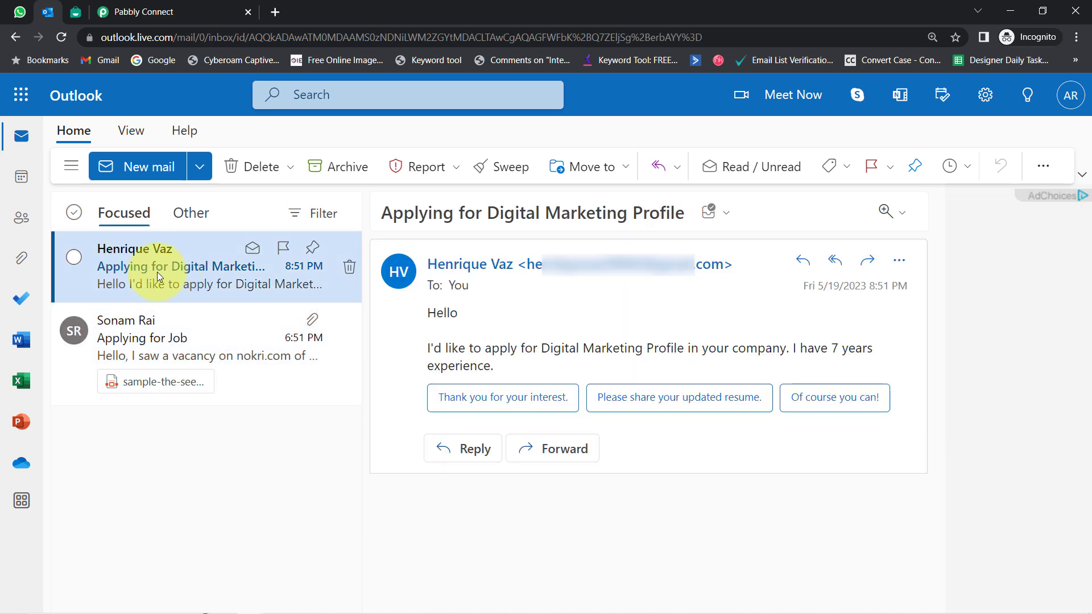
pyautogui.moveTo(394, 214); pyautogui.dragTo(649, 214)
pyautogui.moveTo(427, 312); pyautogui.dragTo(495, 366)
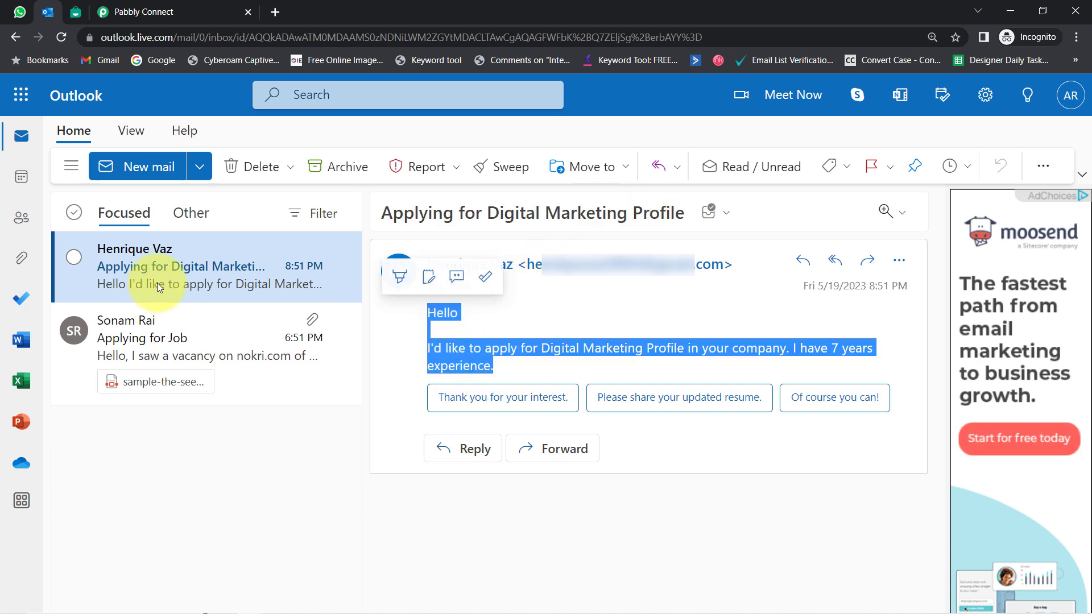
pyautogui.click(160, 12)
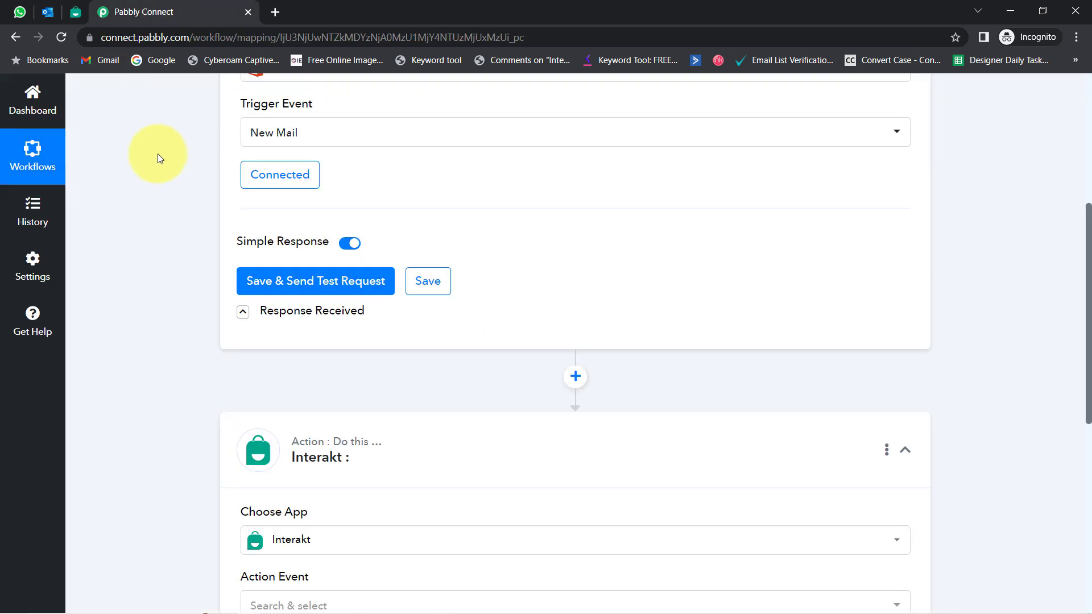
# Step: Send a test request for the New Mail trigger, checking the fetched 'Applying for Digital Marketing Profile' email against Outlook
pyautogui.click(40, 13)
pyautogui.click(168, 10)
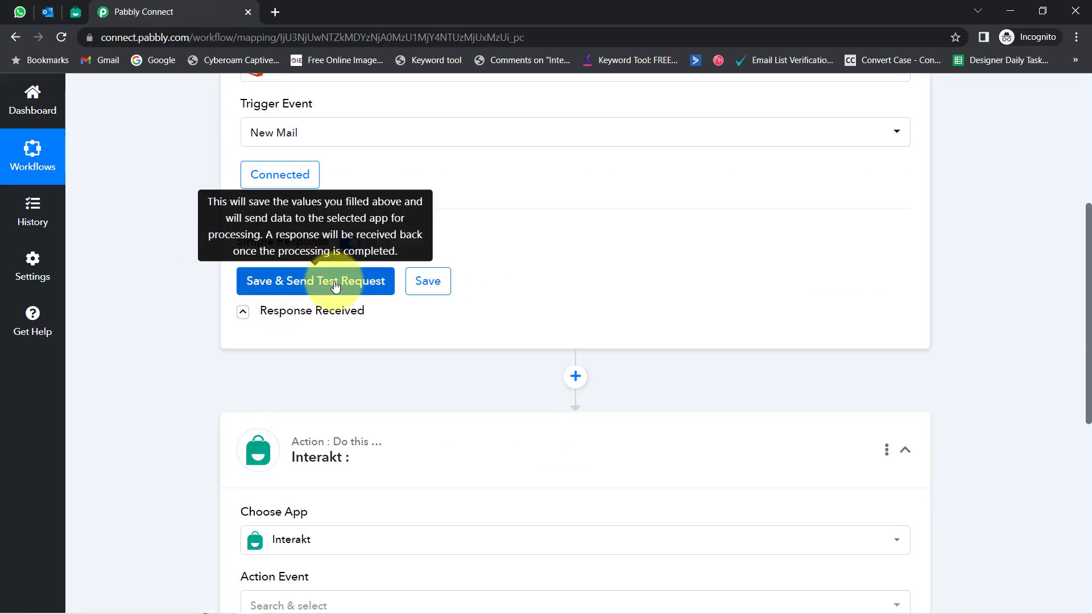
pyautogui.click(300, 282)
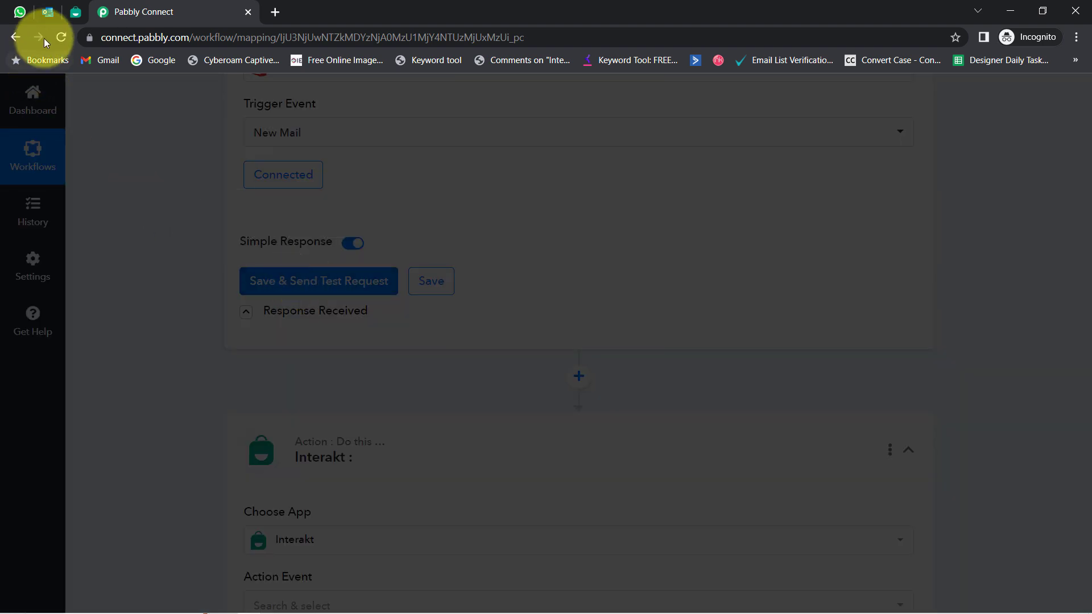
pyautogui.click(46, 12)
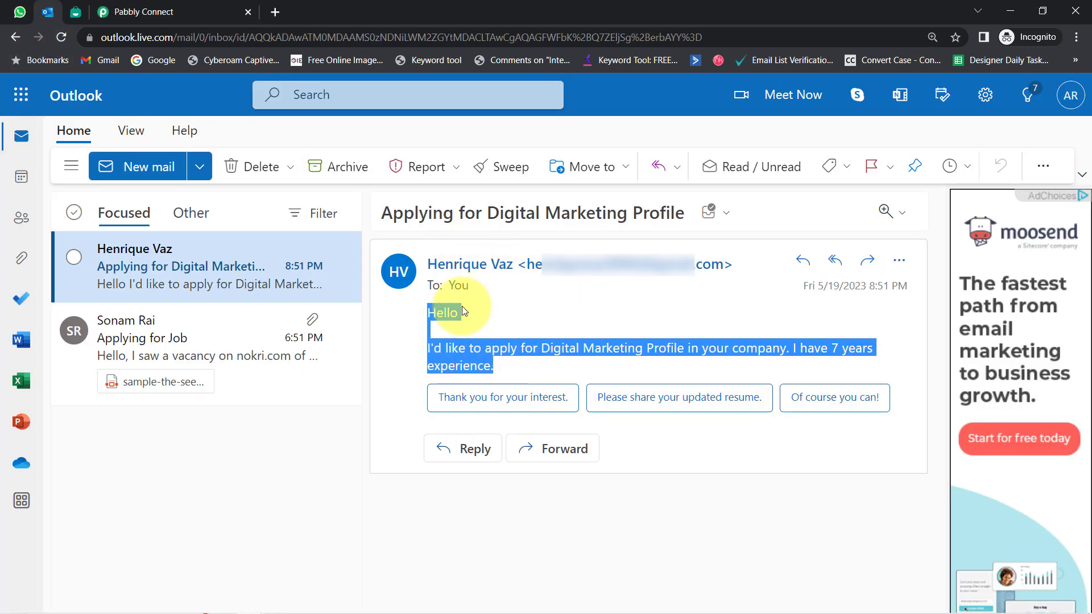
pyautogui.moveTo(393, 213); pyautogui.dragTo(659, 212)
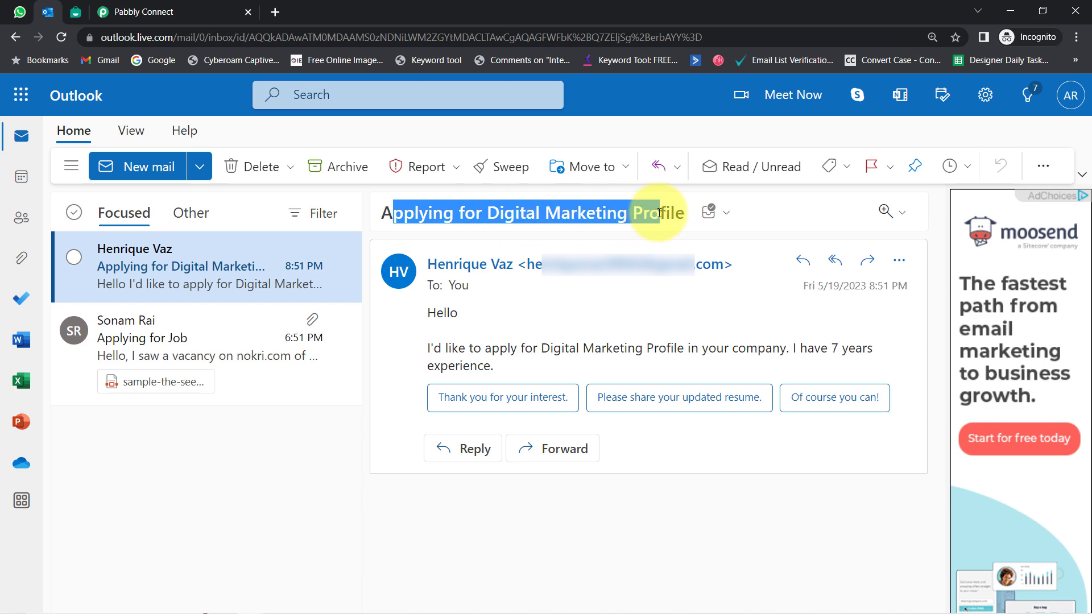
pyautogui.click(120, 11)
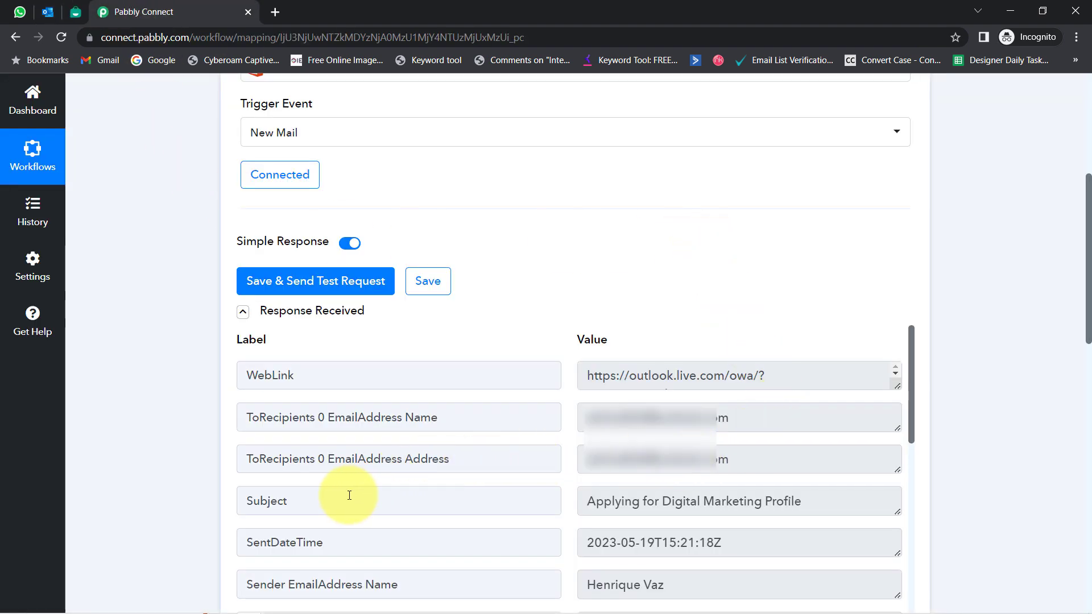
pyautogui.moveTo(267, 501); pyautogui.dragTo(348, 501)
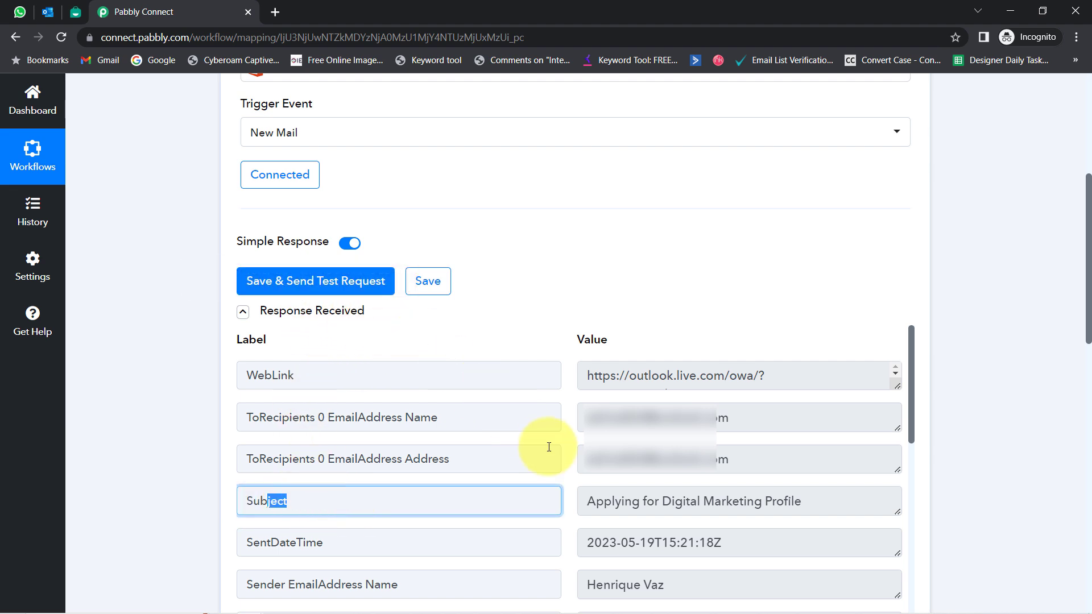
pyautogui.moveTo(612, 501); pyautogui.dragTo(798, 502)
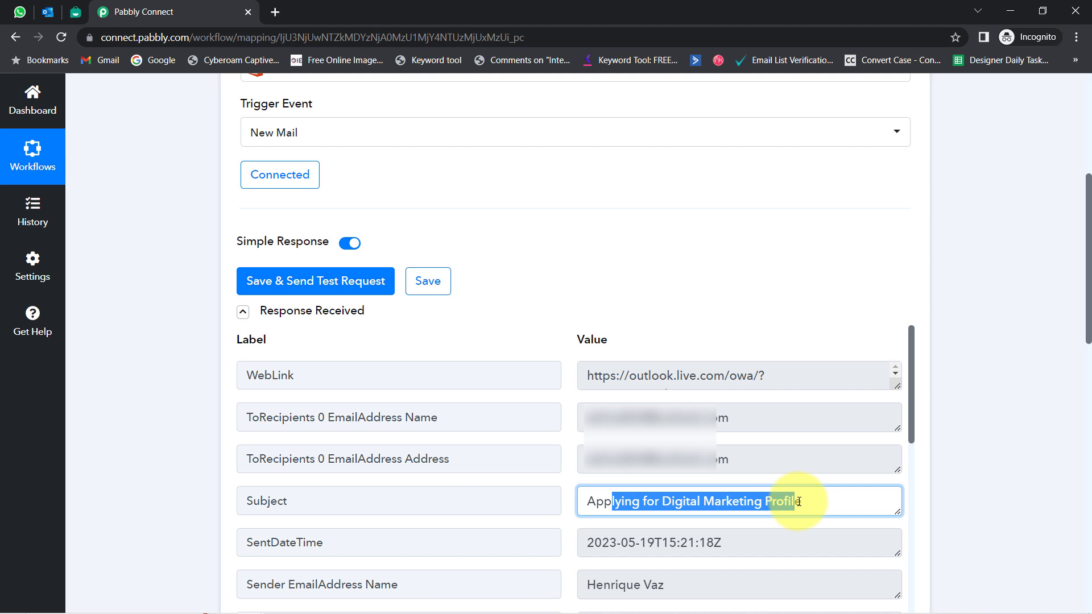
pyautogui.moveTo(602, 544); pyautogui.dragTo(776, 546)
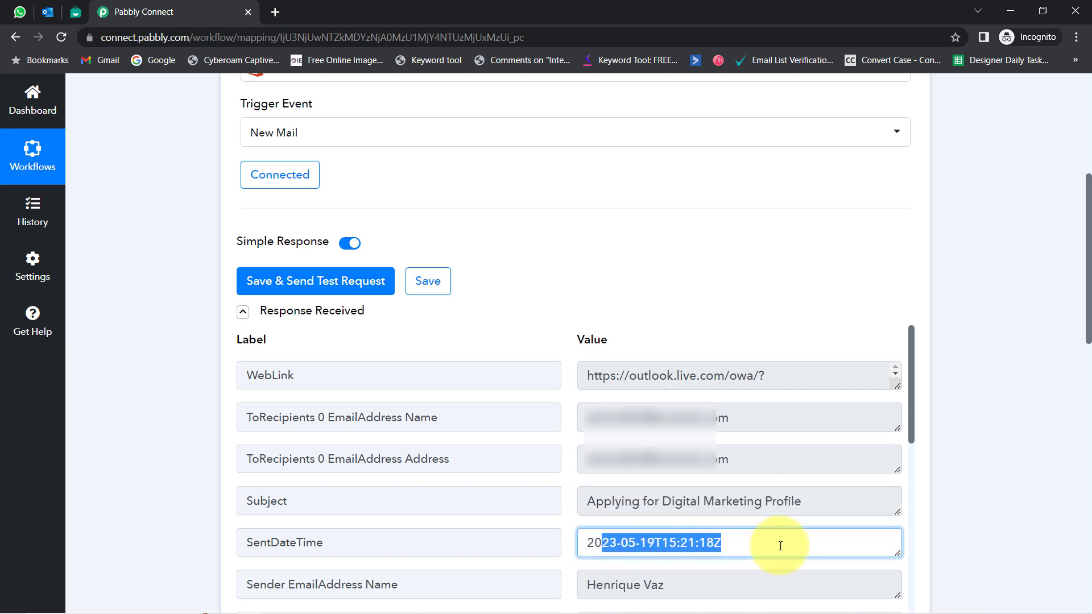
pyautogui.moveTo(596, 585); pyautogui.dragTo(732, 580)
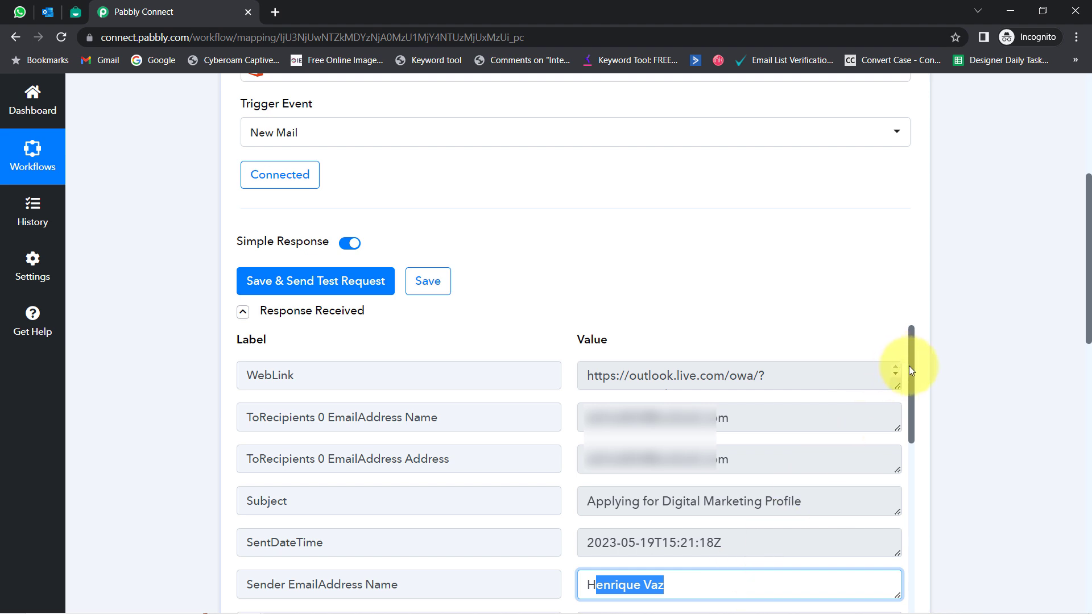
pyautogui.moveTo(911, 372); pyautogui.dragTo(912, 429)
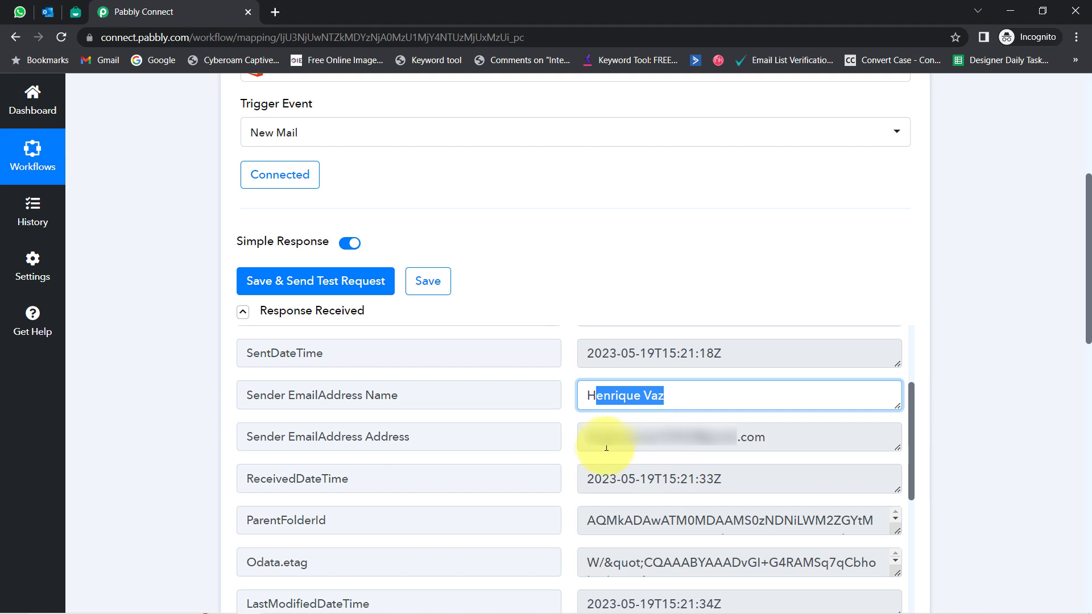
pyautogui.moveTo(589, 438); pyautogui.dragTo(765, 441)
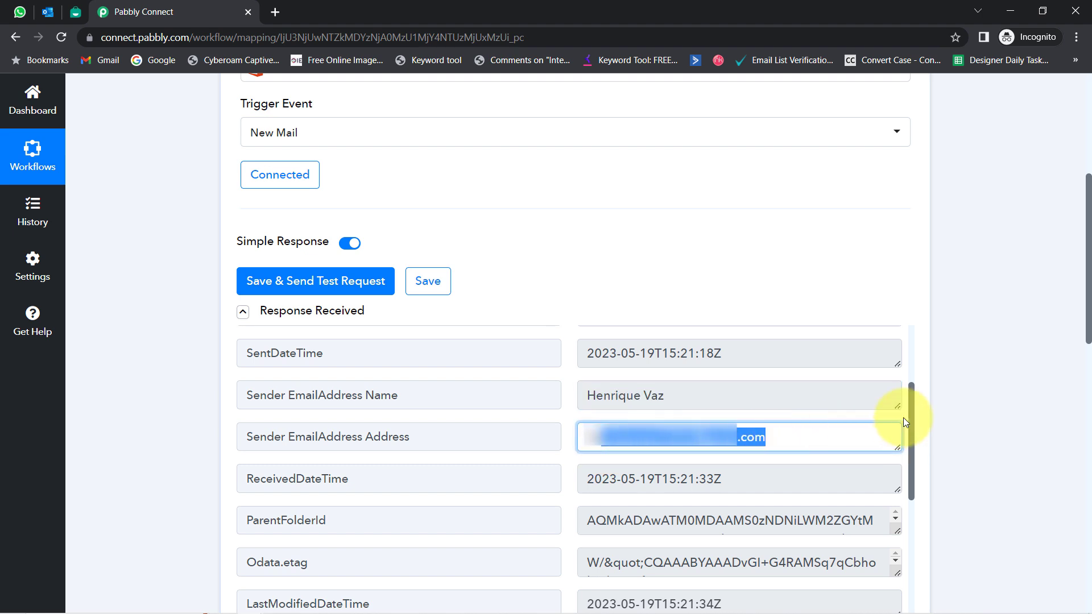
pyautogui.moveTo(910, 419); pyautogui.dragTo(896, 592)
pyautogui.moveTo(1087, 314); pyautogui.dragTo(1087, 386)
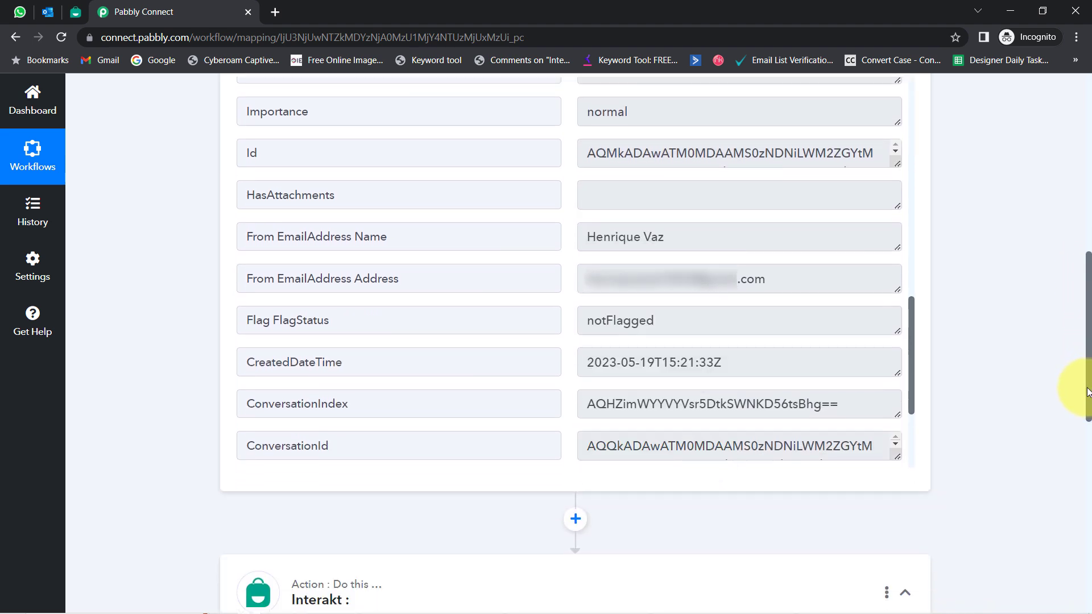
pyautogui.moveTo(913, 358); pyautogui.dragTo(912, 434)
pyautogui.scroll(-2, 811, 244)
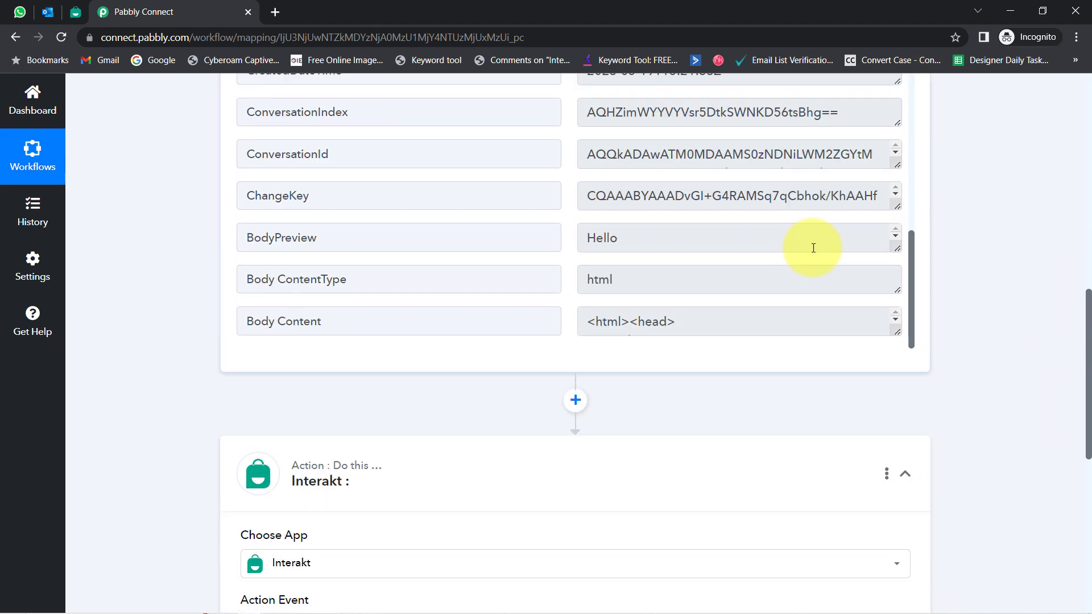
pyautogui.moveTo(897, 252); pyautogui.dragTo(897, 329)
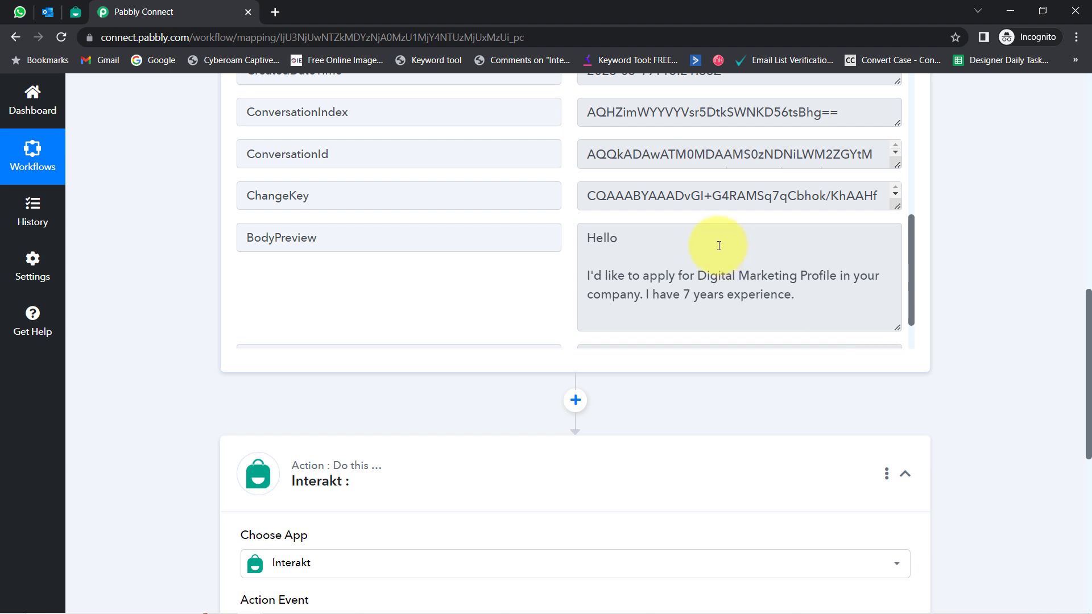
pyautogui.click(604, 244)
pyautogui.moveTo(596, 239); pyautogui.dragTo(697, 277)
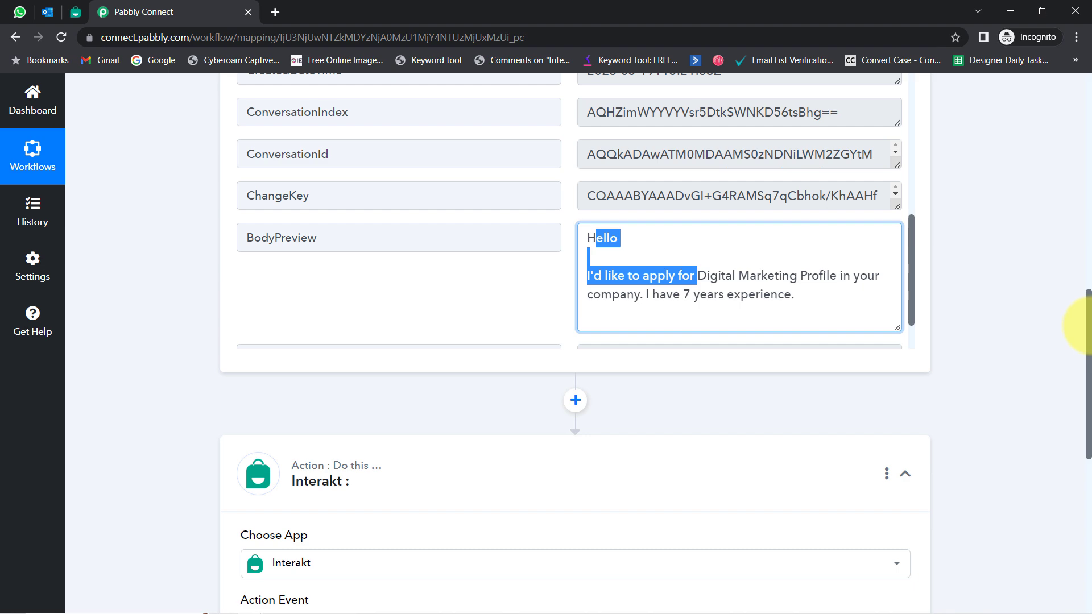
pyautogui.moveTo(1087, 336); pyautogui.dragTo(1073, 60)
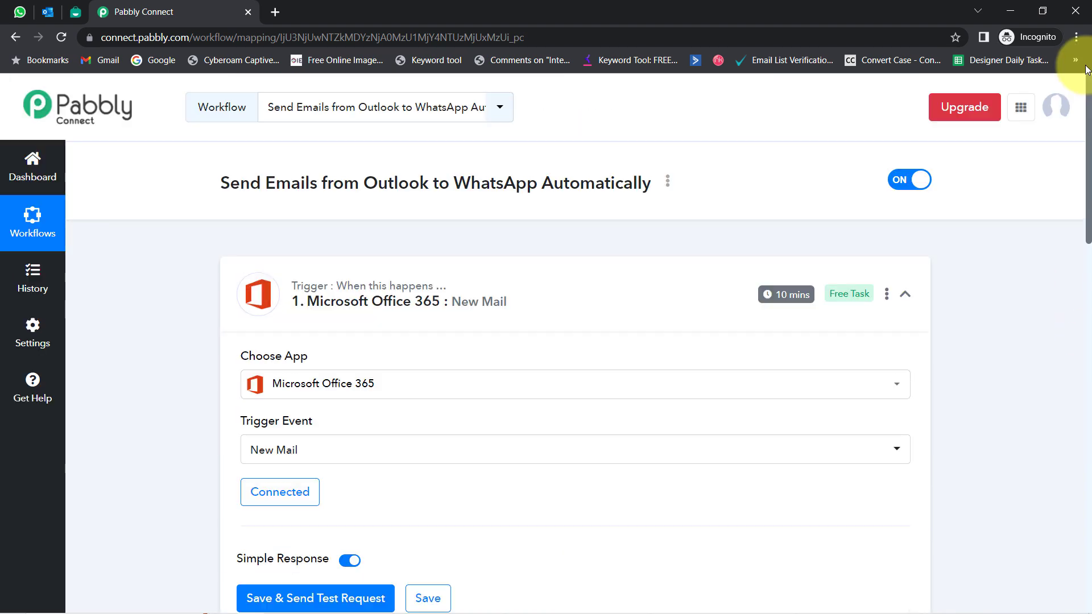
# Step: Collapse the Microsoft Office 365 New Mail trigger card and scroll down to the Interakt action
pyautogui.click(47, 12)
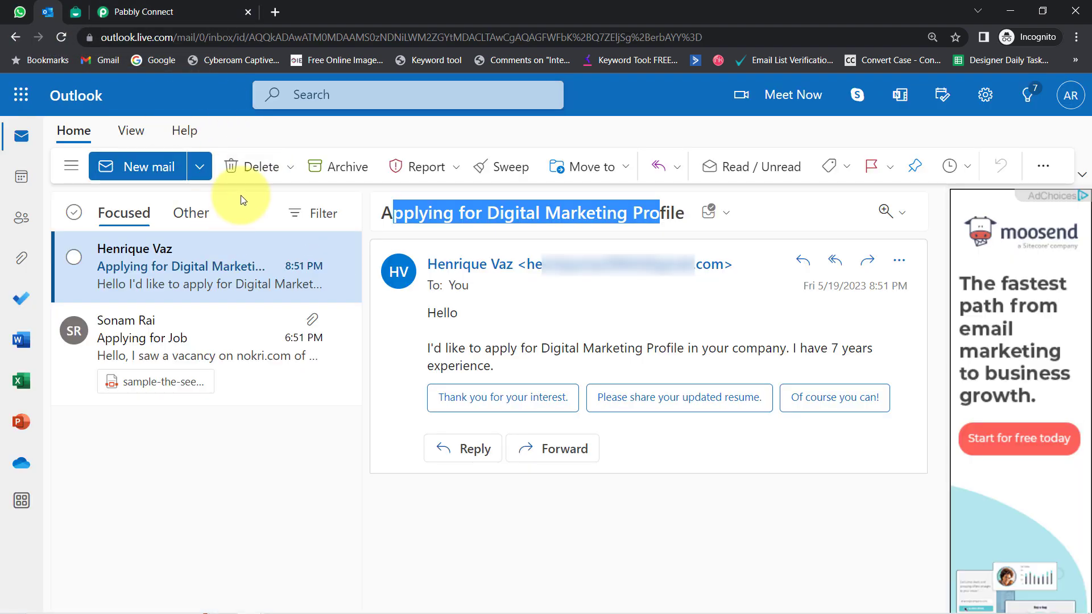
pyautogui.click(142, 12)
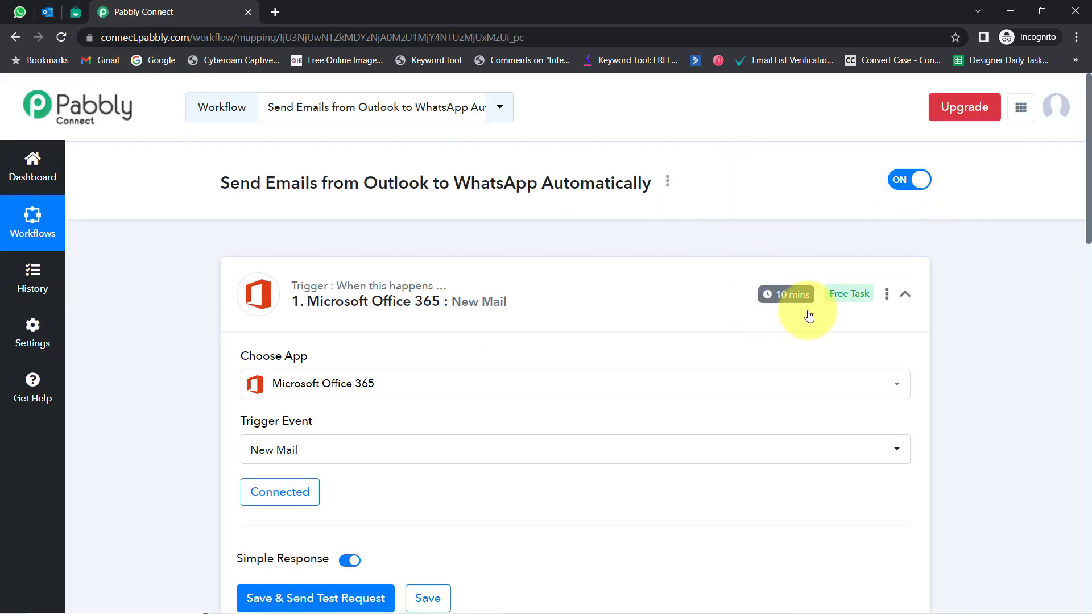
pyautogui.moveTo(787, 301)
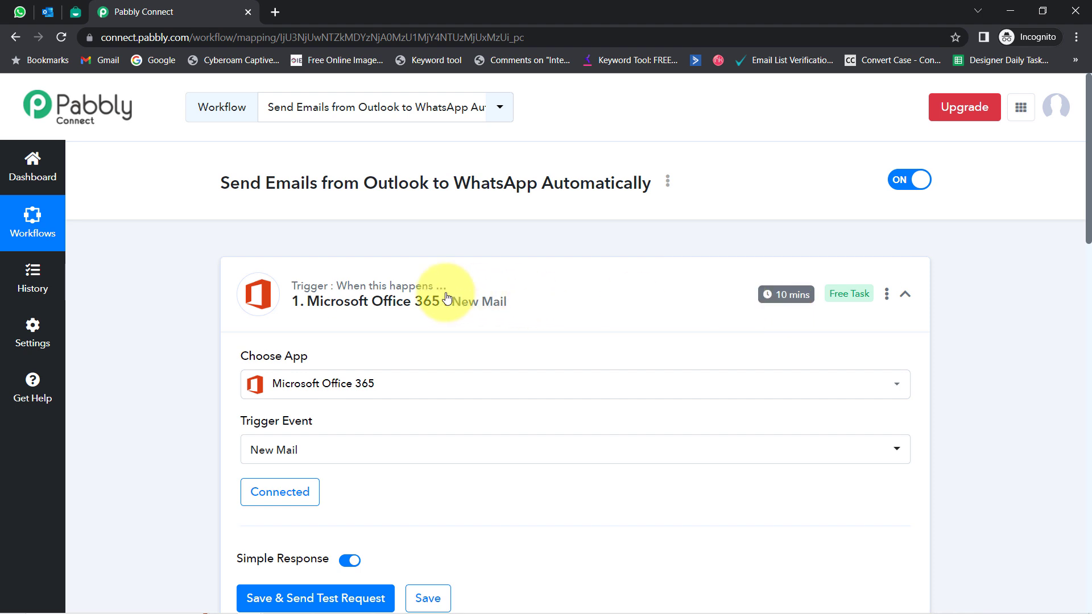
pyautogui.click(416, 292)
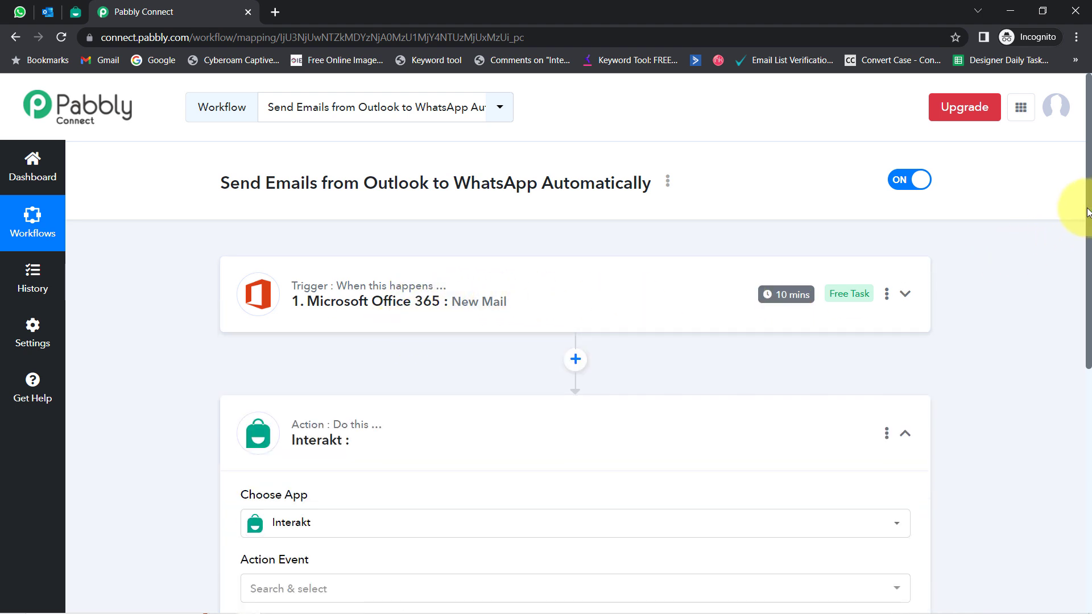
pyautogui.moveTo(1083, 222); pyautogui.dragTo(1074, 326)
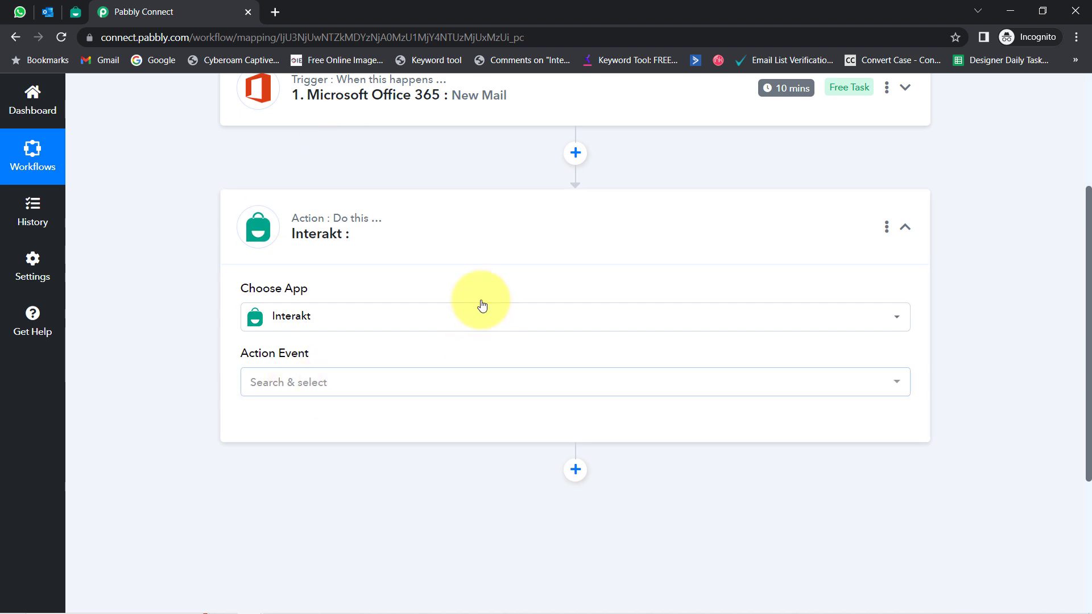
# Step: Set the Interakt action event to Send WhatsApp Template Message and start a new Interakt connection
pyautogui.click(277, 389)
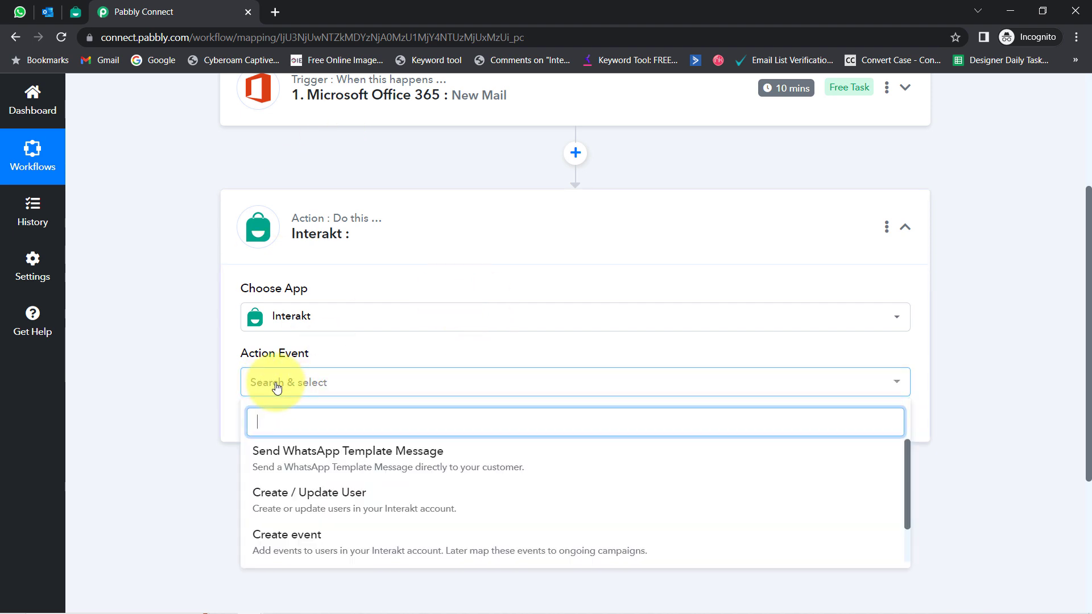
pyautogui.click(286, 453)
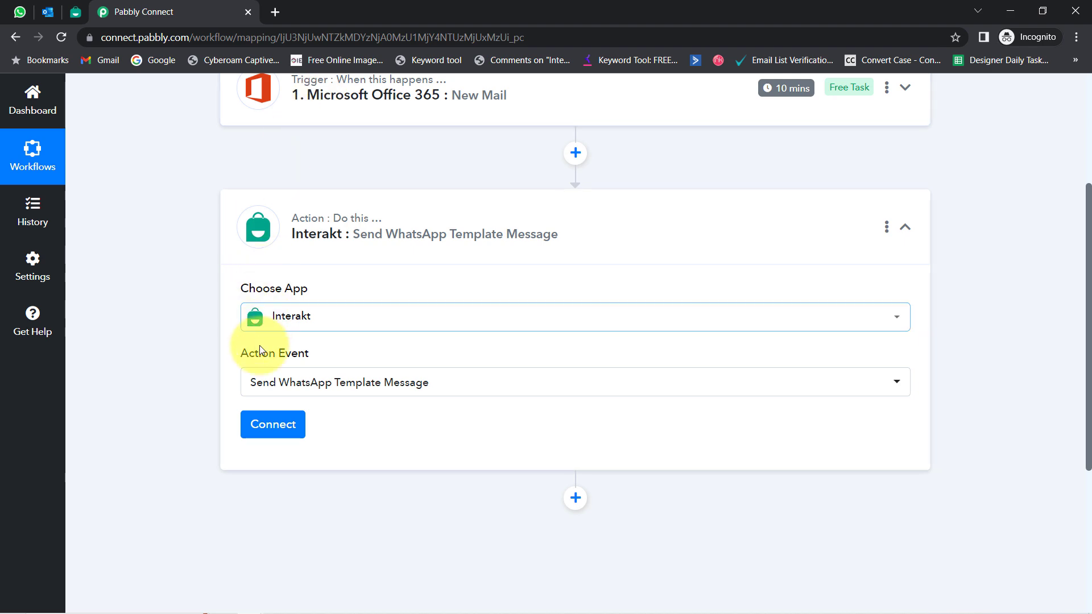
pyautogui.click(259, 423)
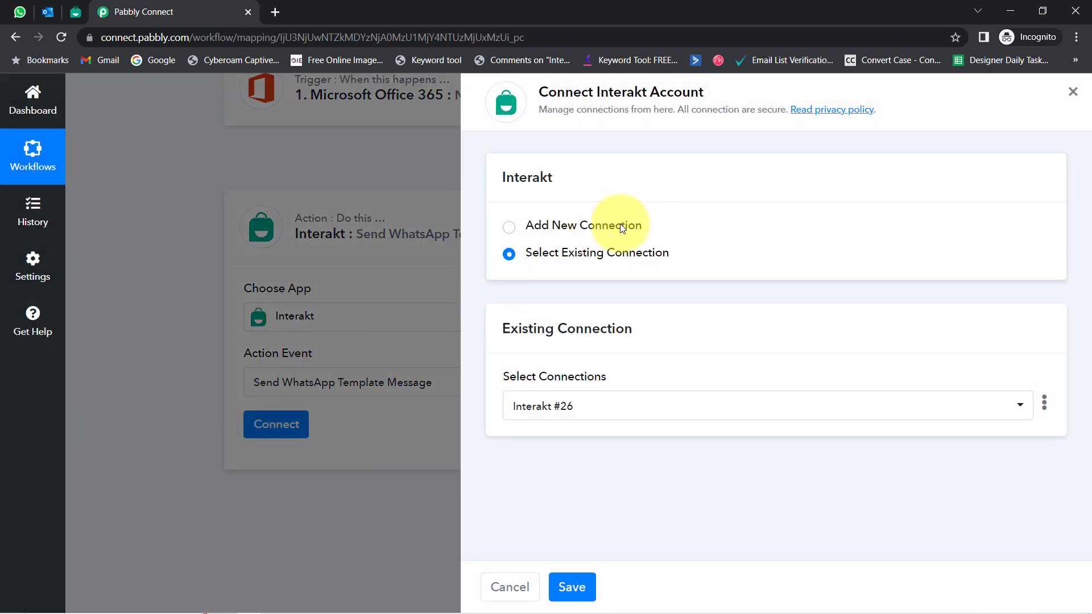
pyautogui.click(622, 227)
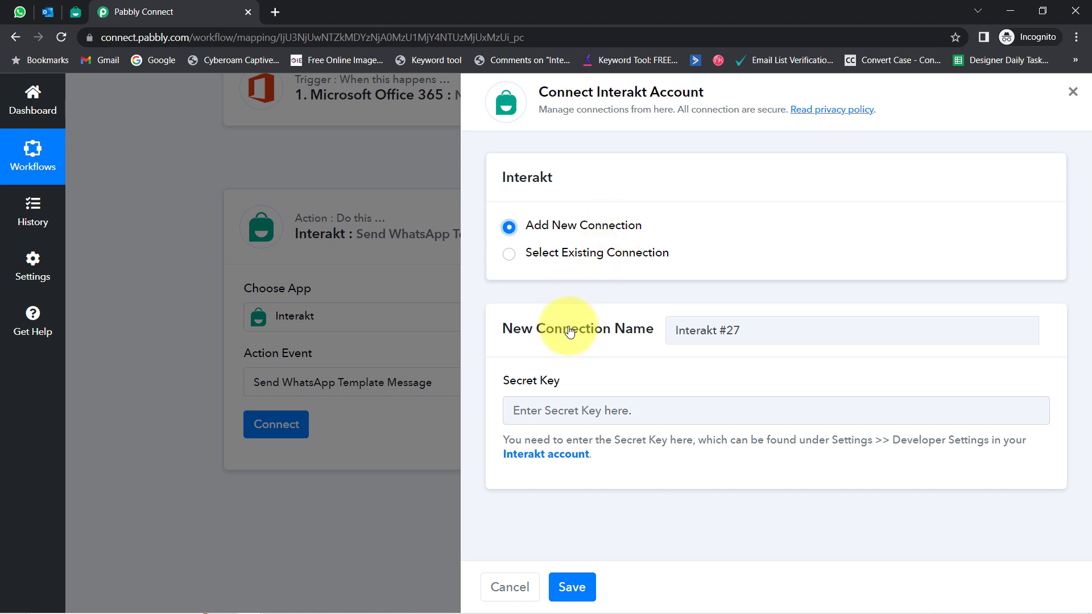
# Step: Open the 'Interakt account' link under the Secret Key field in a new tab
pyautogui.moveTo(518, 381); pyautogui.dragTo(556, 378)
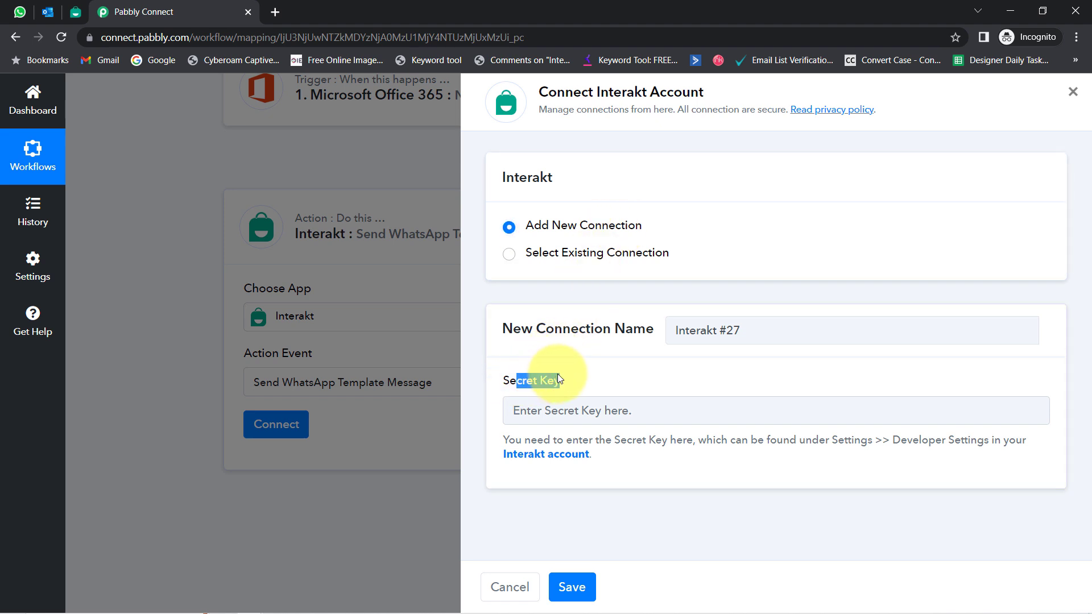
pyautogui.rightClick(518, 455)
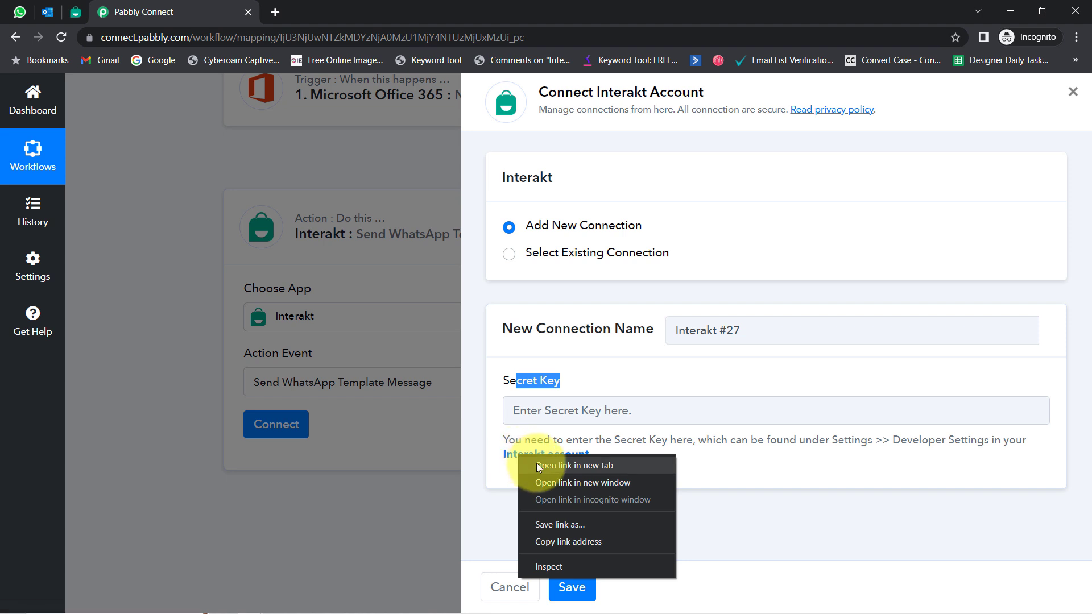
pyautogui.click(536, 465)
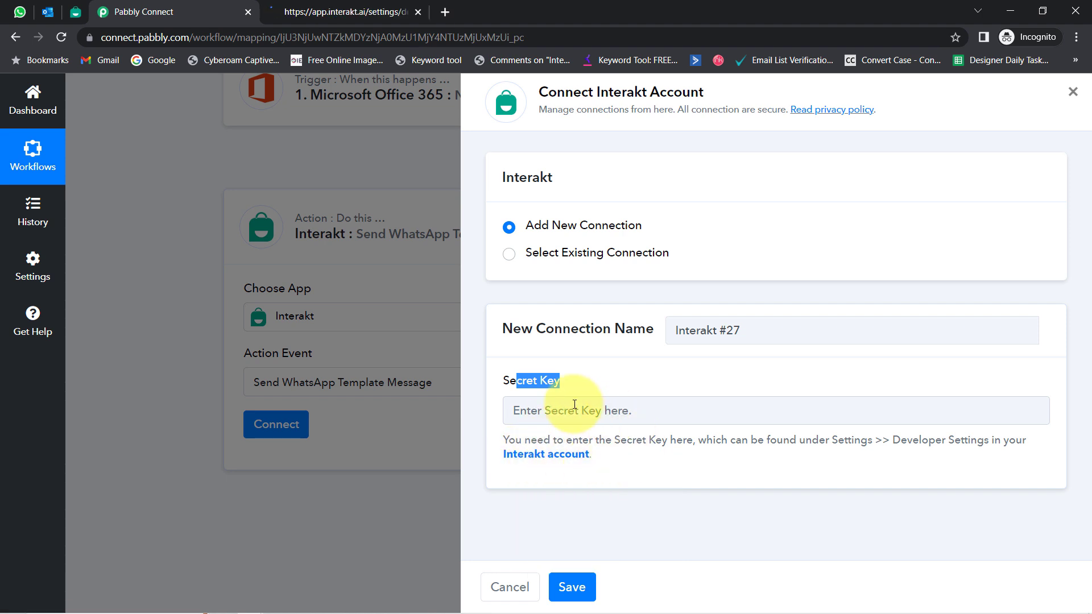
# Step: Copy the Secret Key from Interakt's Developer Settings and return to Pabbly Connect
pyautogui.click(320, 7)
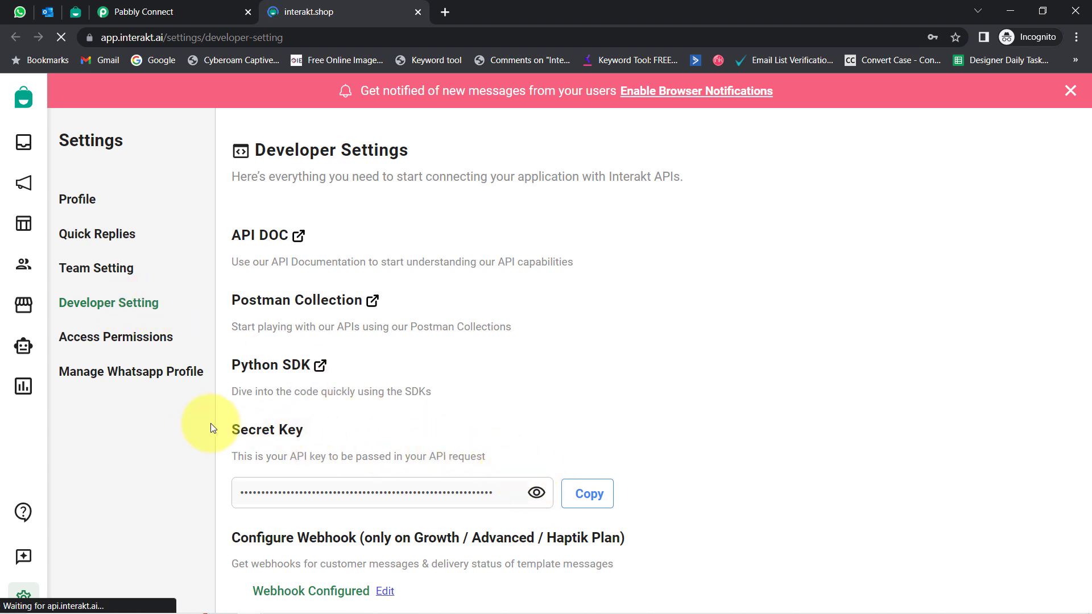
pyautogui.click(573, 498)
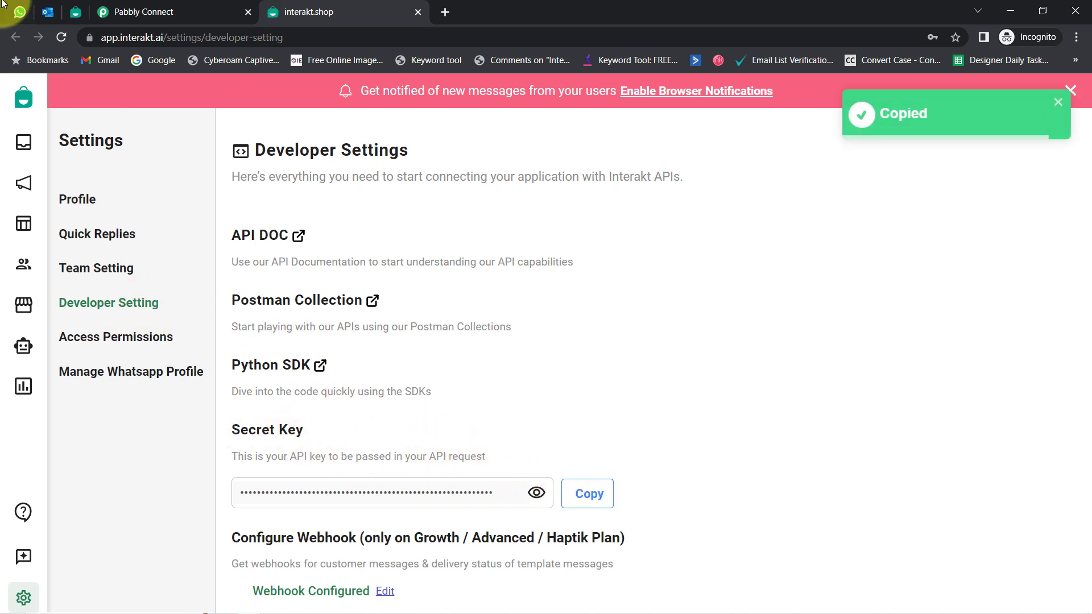
pyautogui.click(145, 11)
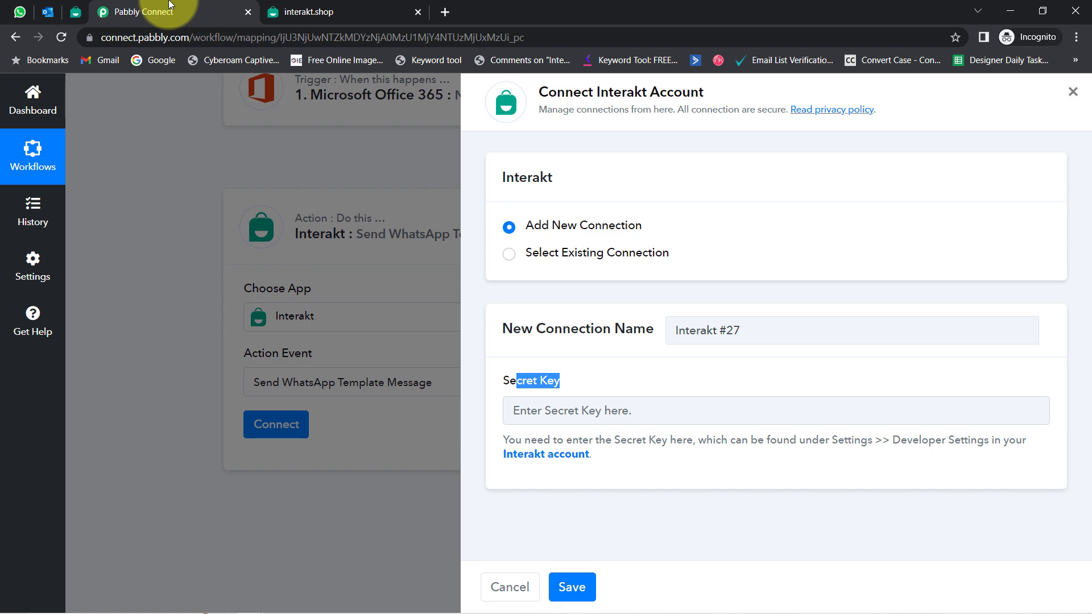
# Step: Paste the copied secret key into the Secret Key field and save the Interakt connection
pyautogui.click(520, 410)
pyautogui.hotkey('ctrl', 'v')
pyautogui.click(569, 586)
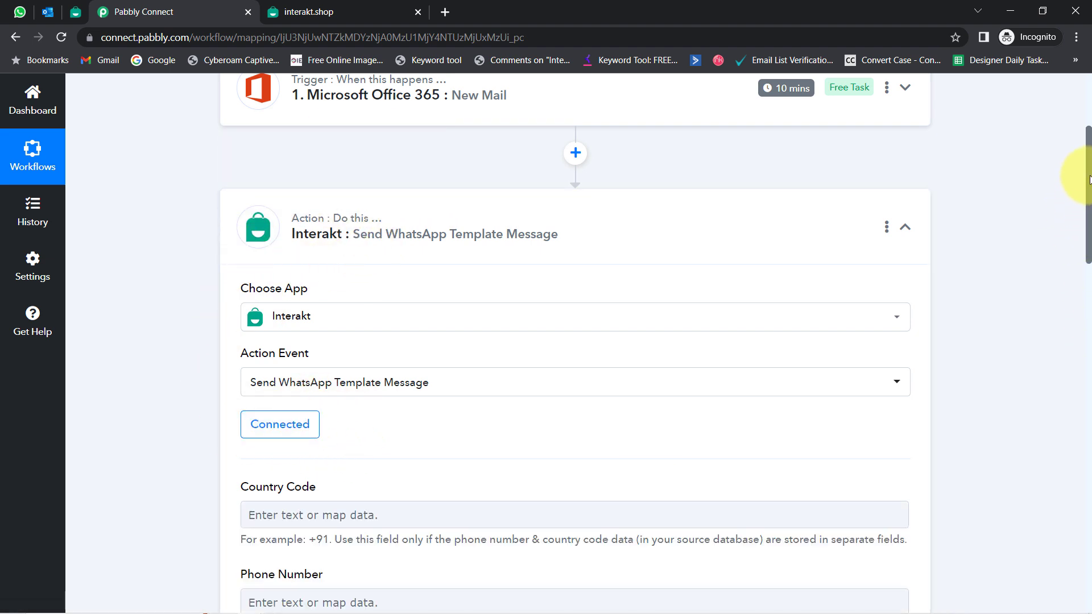
# Step: Review the Phone Number and Full Phone Number fields and the note requiring phone and country code
pyautogui.moveTo(1089, 179); pyautogui.dragTo(1086, 278)
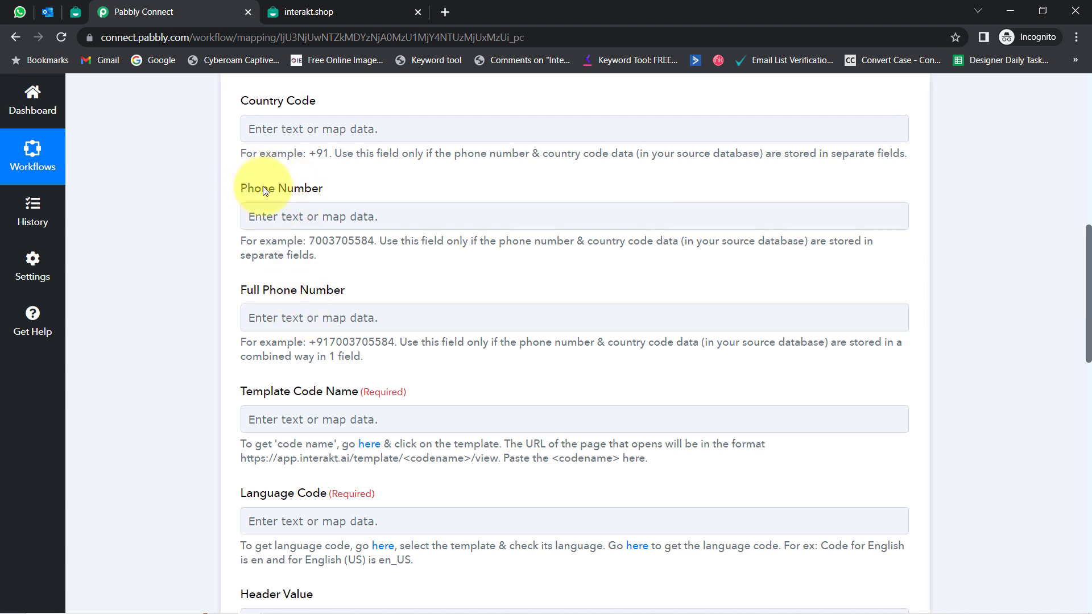
pyautogui.moveTo(264, 190); pyautogui.dragTo(321, 188)
pyautogui.moveTo(253, 291); pyautogui.dragTo(347, 297)
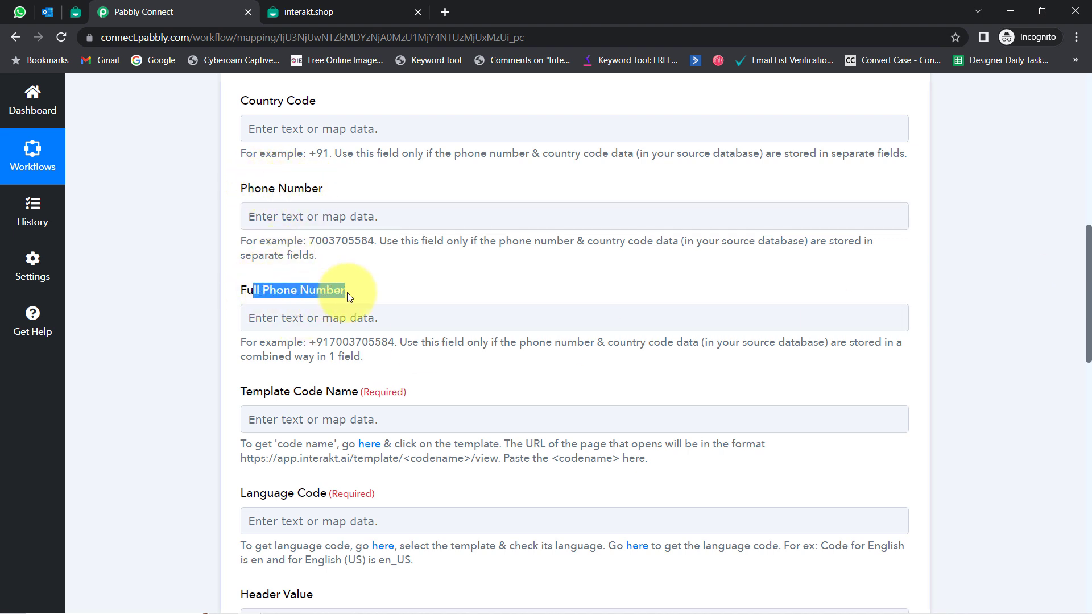
pyautogui.moveTo(1089, 236); pyautogui.dragTo(1053, 427)
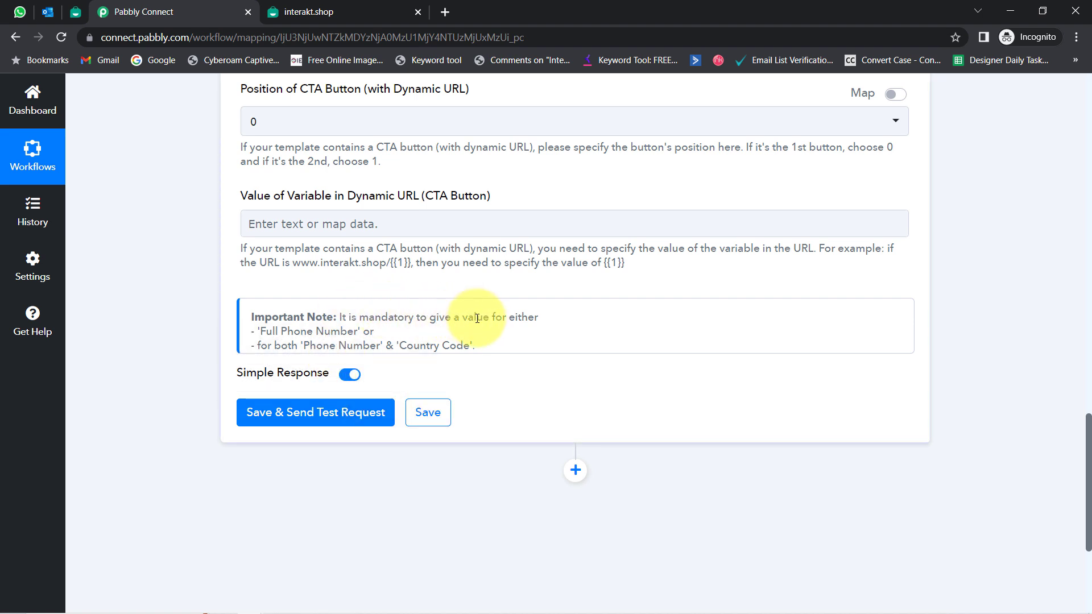
pyautogui.moveTo(281, 321); pyautogui.dragTo(456, 343)
pyautogui.click(315, 343)
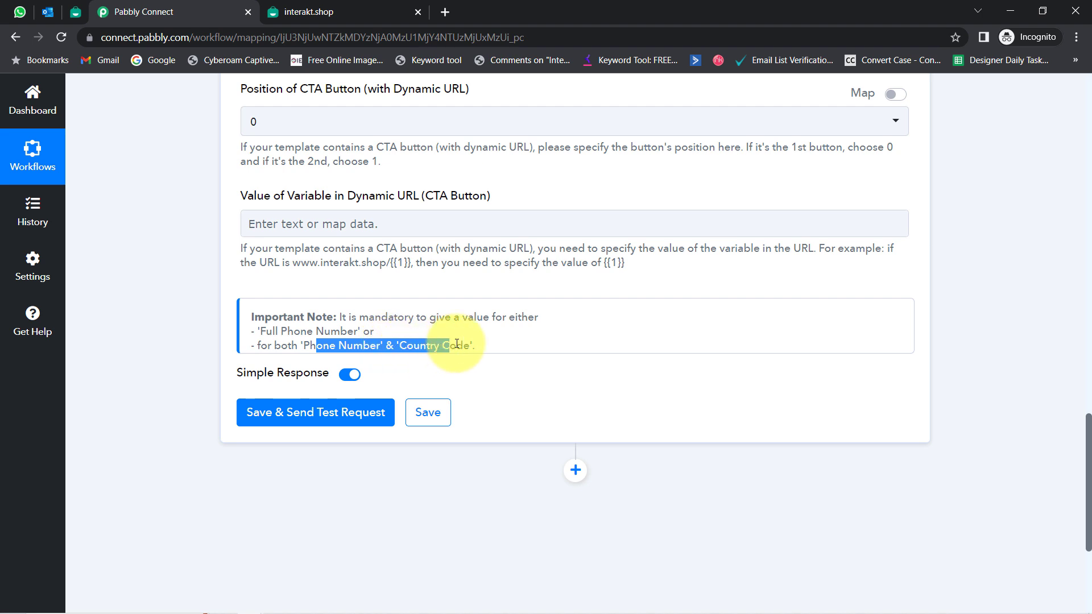
pyautogui.moveTo(310, 344); pyautogui.dragTo(461, 341)
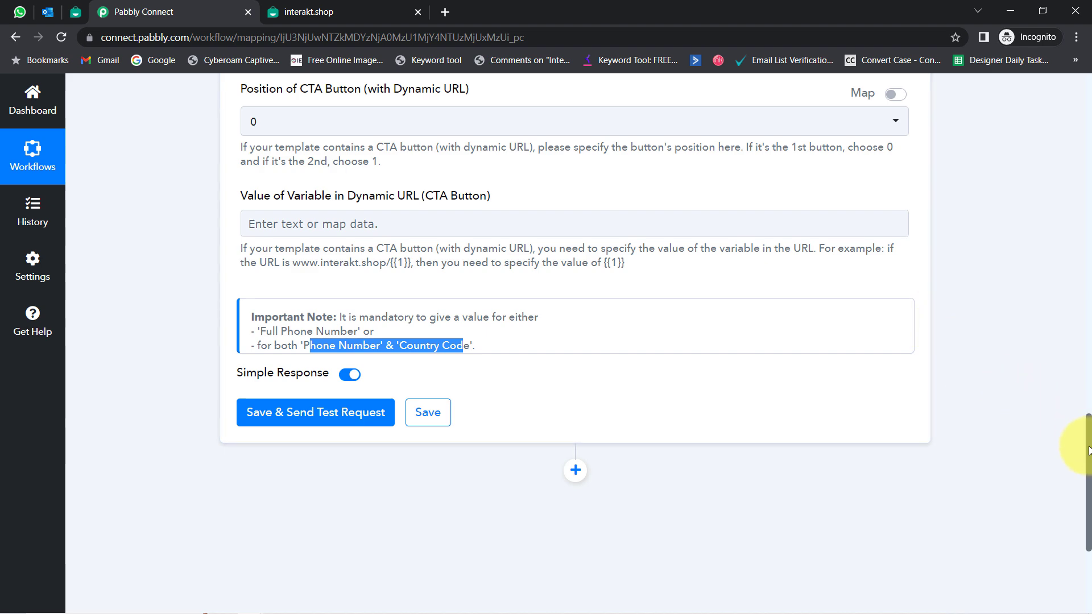
# Step: Point out the +91 prefix in the example, then the Country Code and Phone Number fields
pyautogui.moveTo(1088, 450); pyautogui.dragTo(1047, 257)
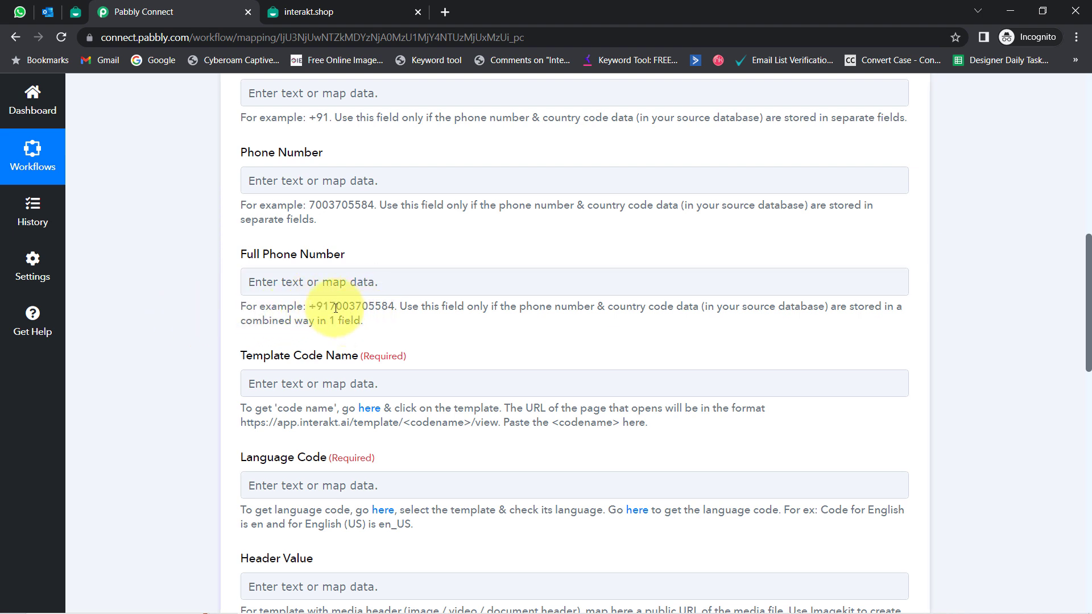
pyautogui.moveTo(309, 307); pyautogui.dragTo(328, 312)
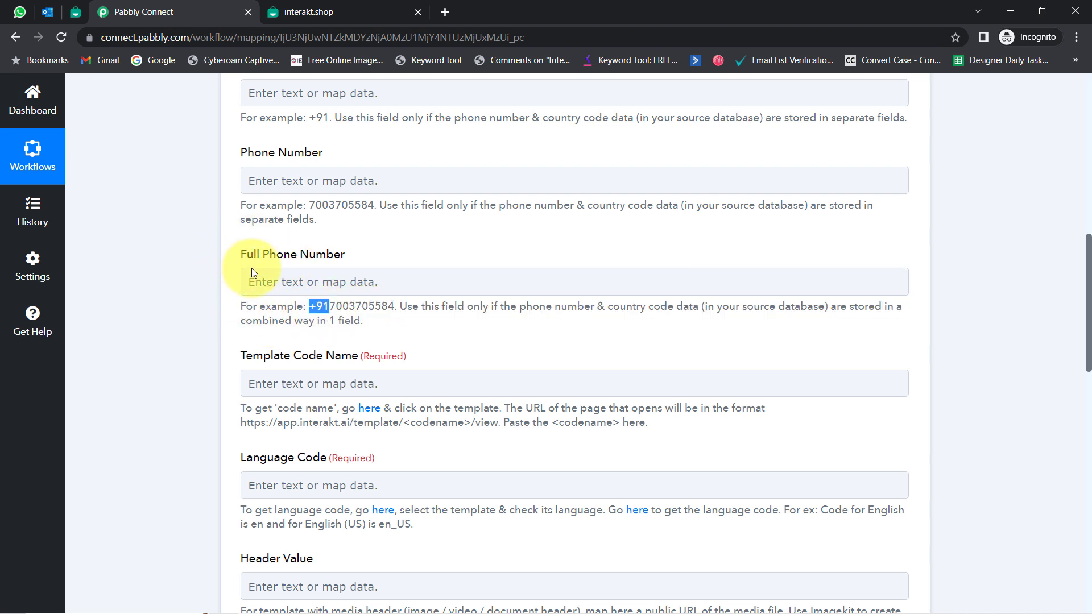
pyautogui.moveTo(1089, 324); pyautogui.dragTo(1079, 302)
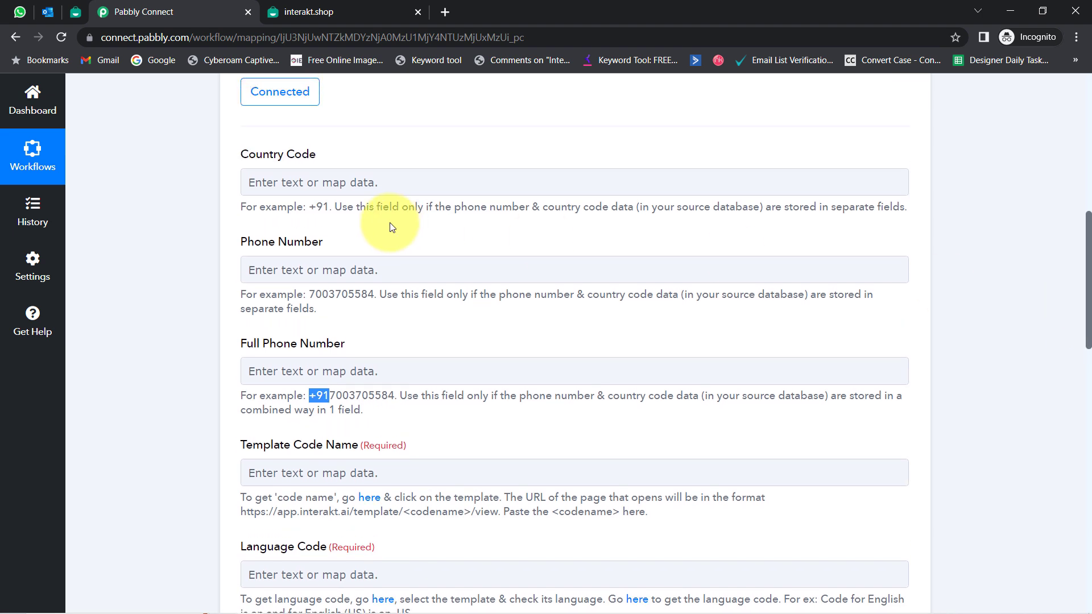
pyautogui.moveTo(247, 241); pyautogui.dragTo(323, 242)
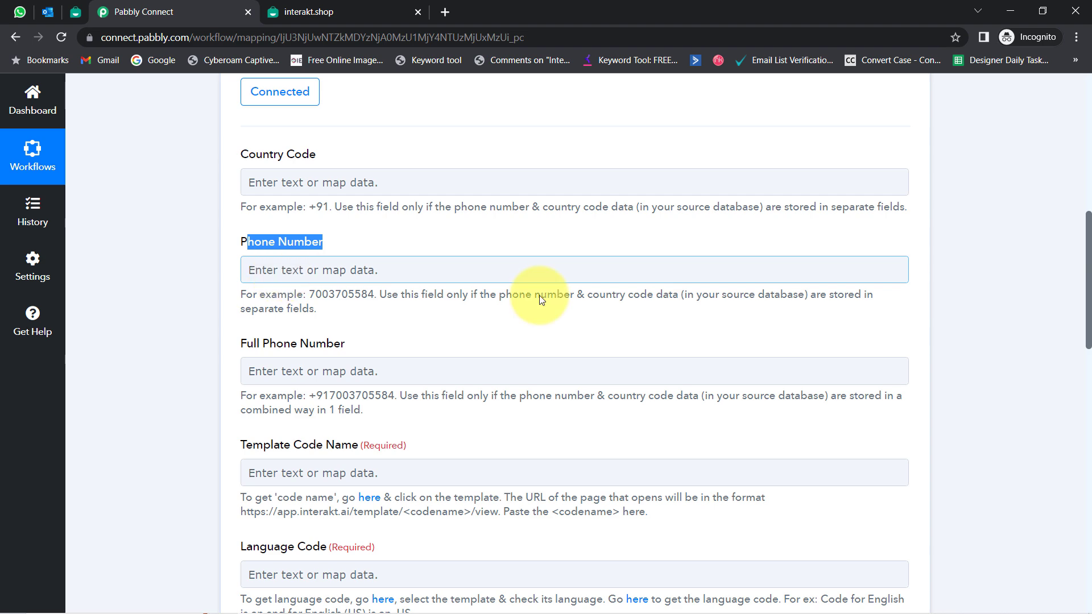
pyautogui.moveTo(1087, 324); pyautogui.dragTo(1055, 348)
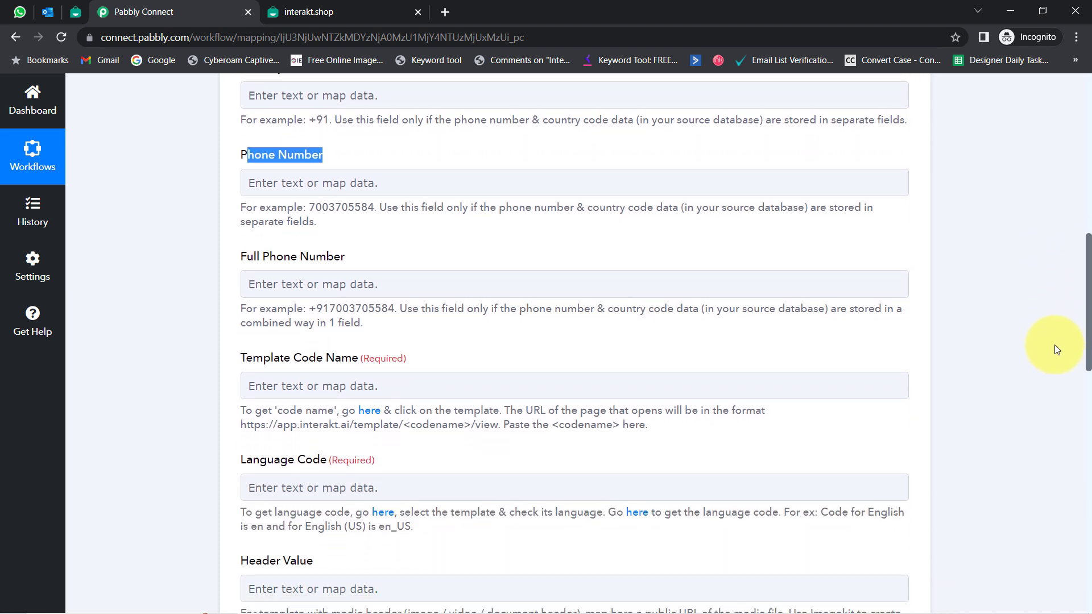
pyautogui.scroll(1, 1055, 341)
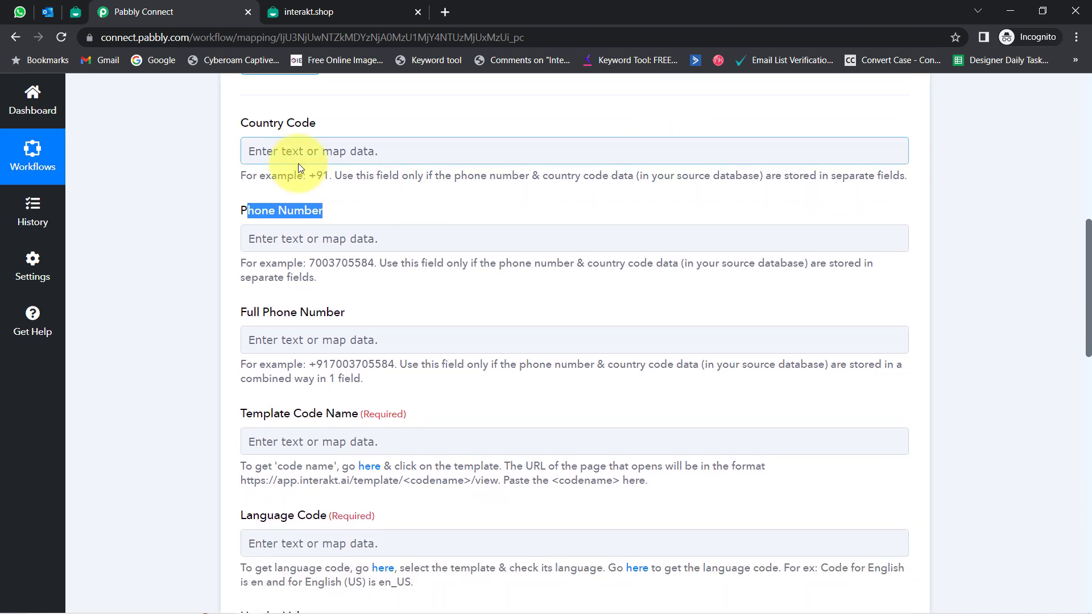
pyautogui.click(273, 94)
pyautogui.click(324, 238)
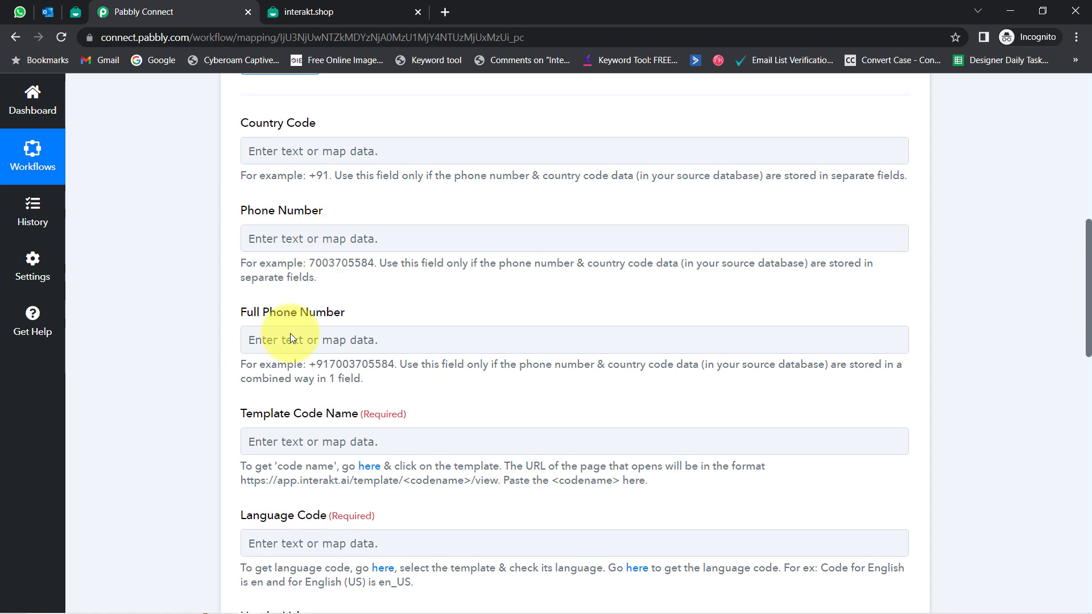
# Step: Enter the recipient's WhatsApp number, starting with +91, in the Full Phone Number field
pyautogui.scroll(-2, 1088, 263)
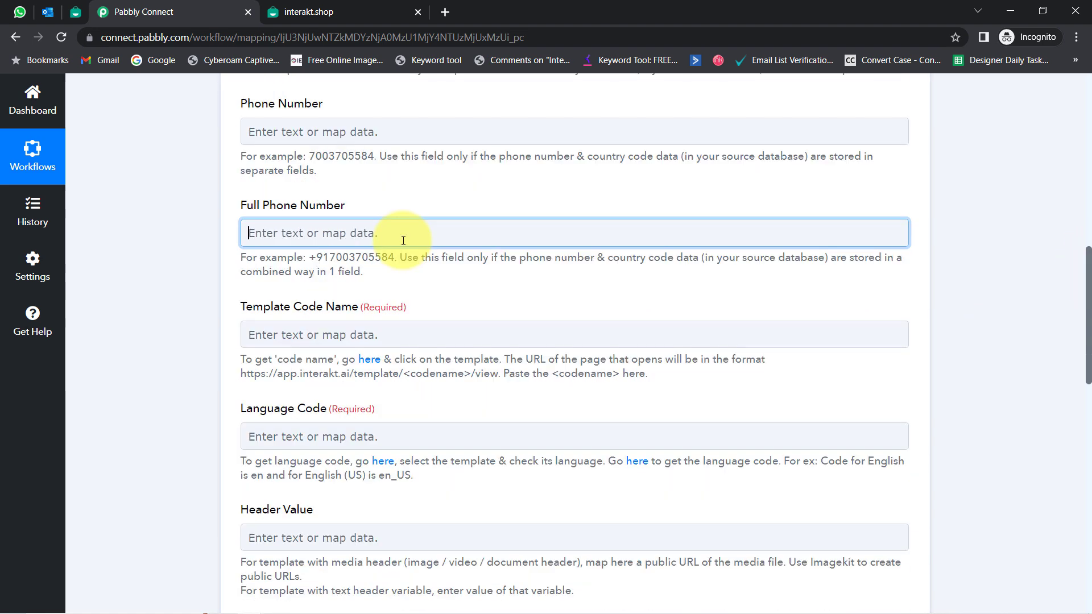
pyautogui.click(334, 228)
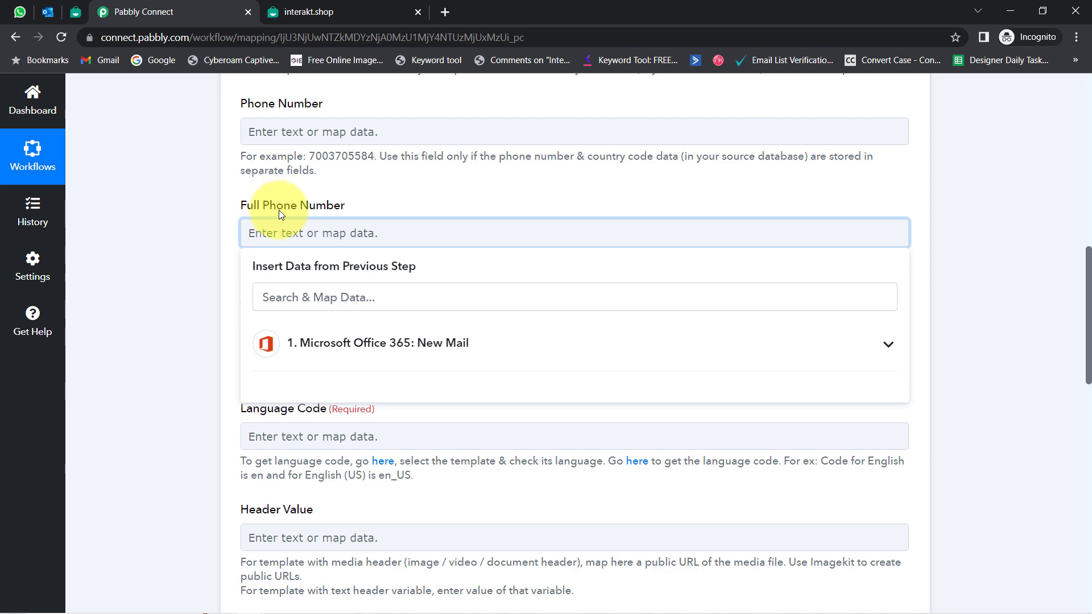
pyautogui.moveTo(1089, 293); pyautogui.dragTo(1051, 291)
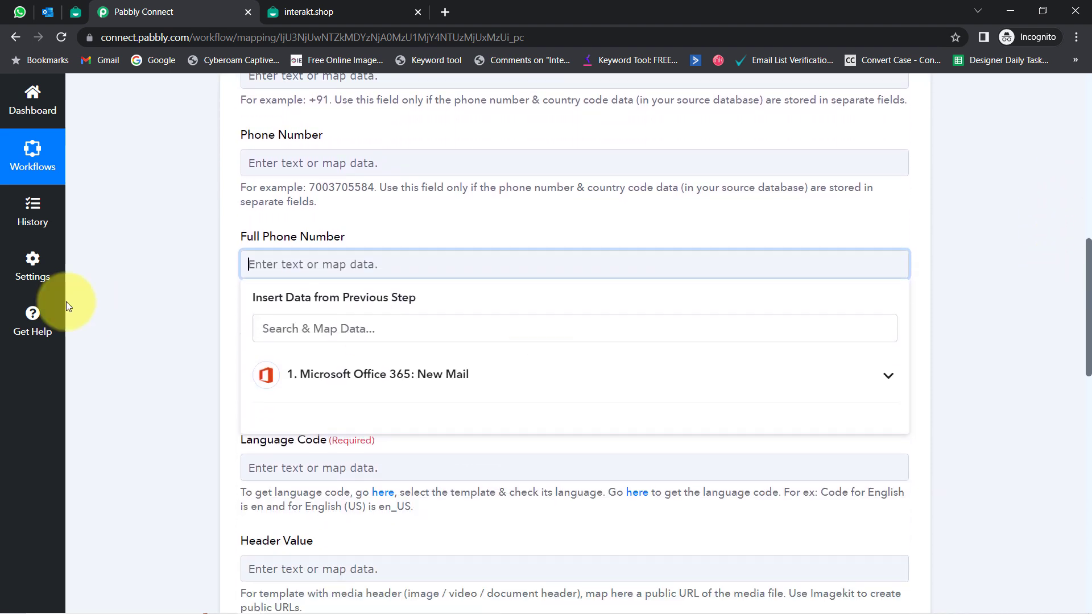
pyautogui.click(124, 197)
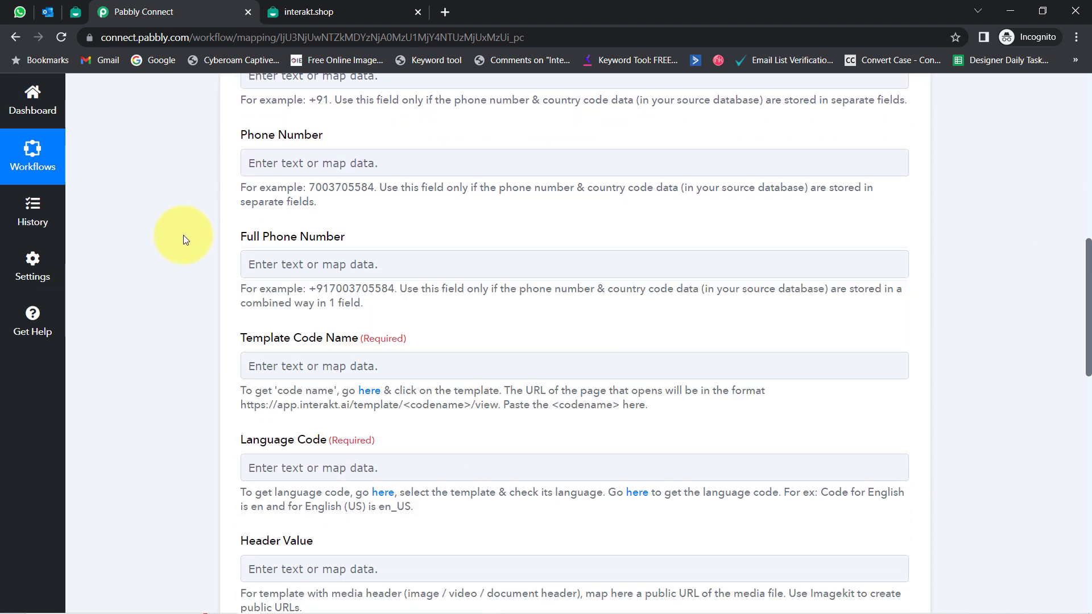
pyautogui.moveTo(329, 288); pyautogui.dragTo(297, 288)
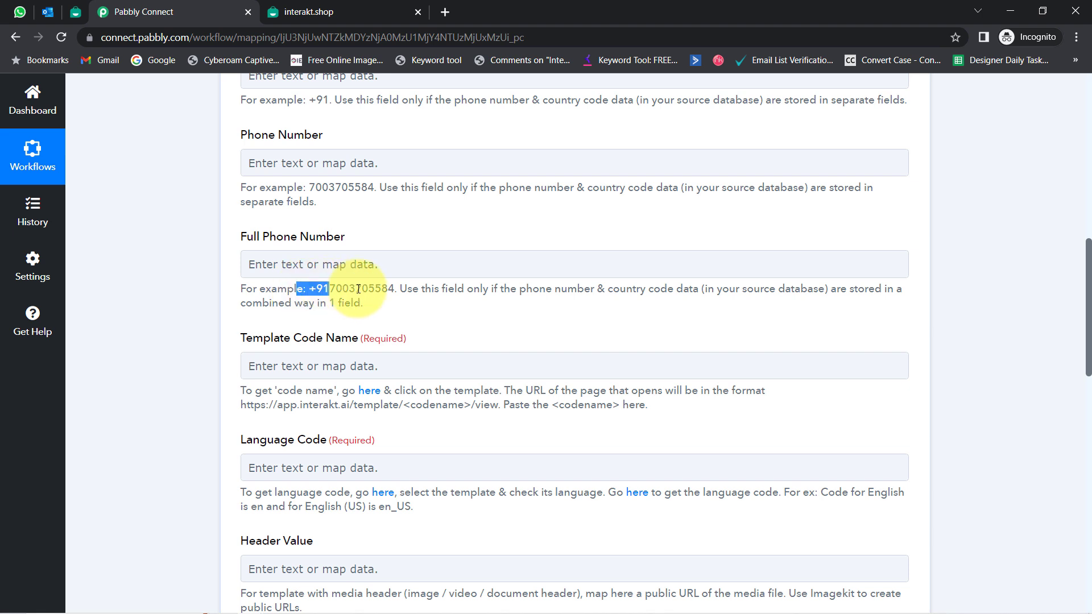
pyautogui.click(312, 260)
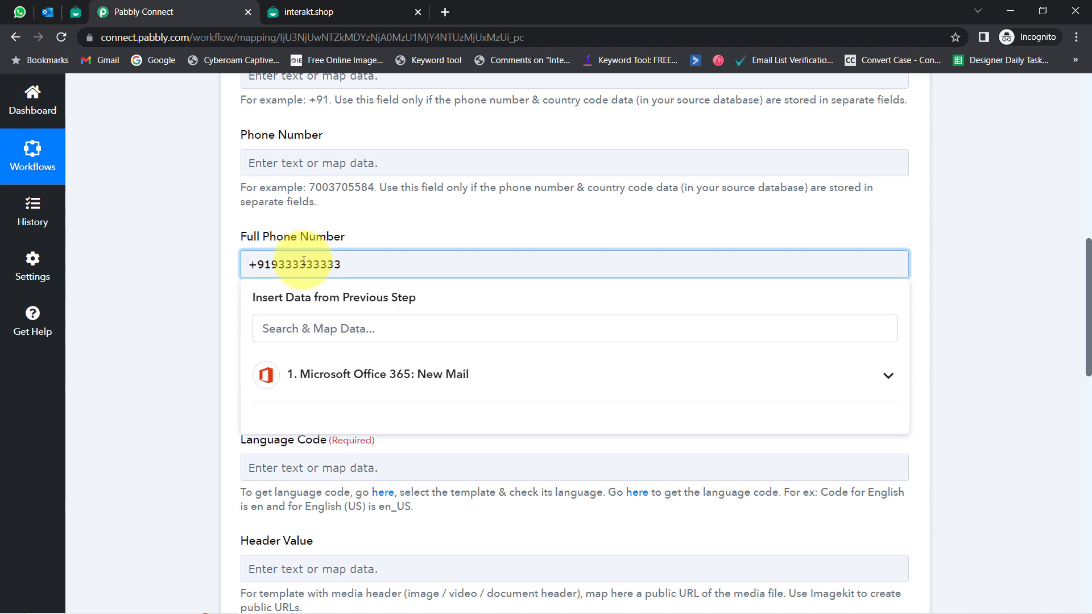
pyautogui.click(196, 301)
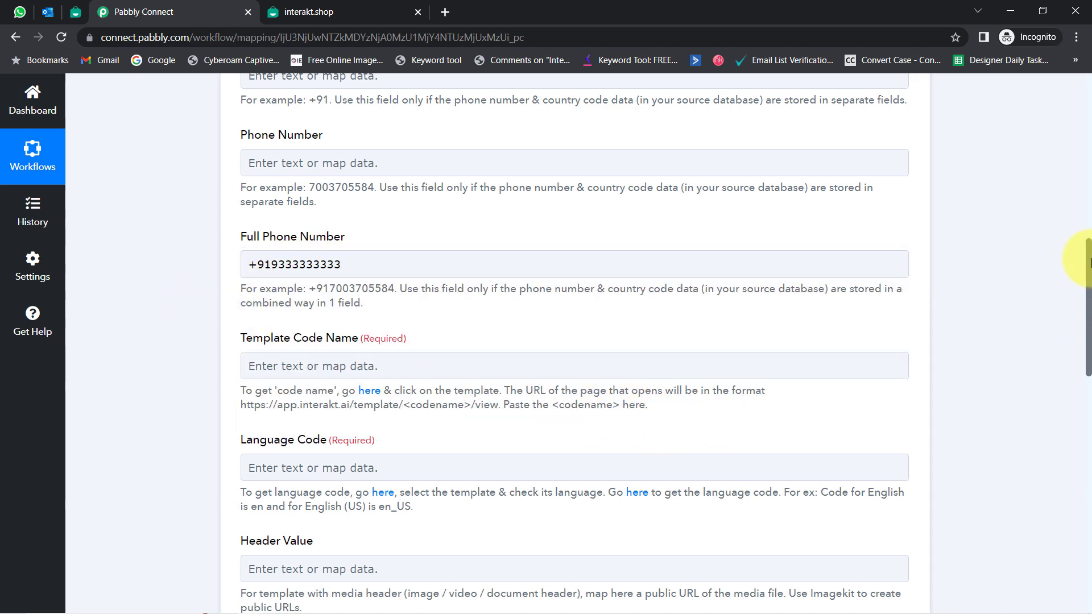
pyautogui.moveTo(1089, 262); pyautogui.dragTo(1089, 306)
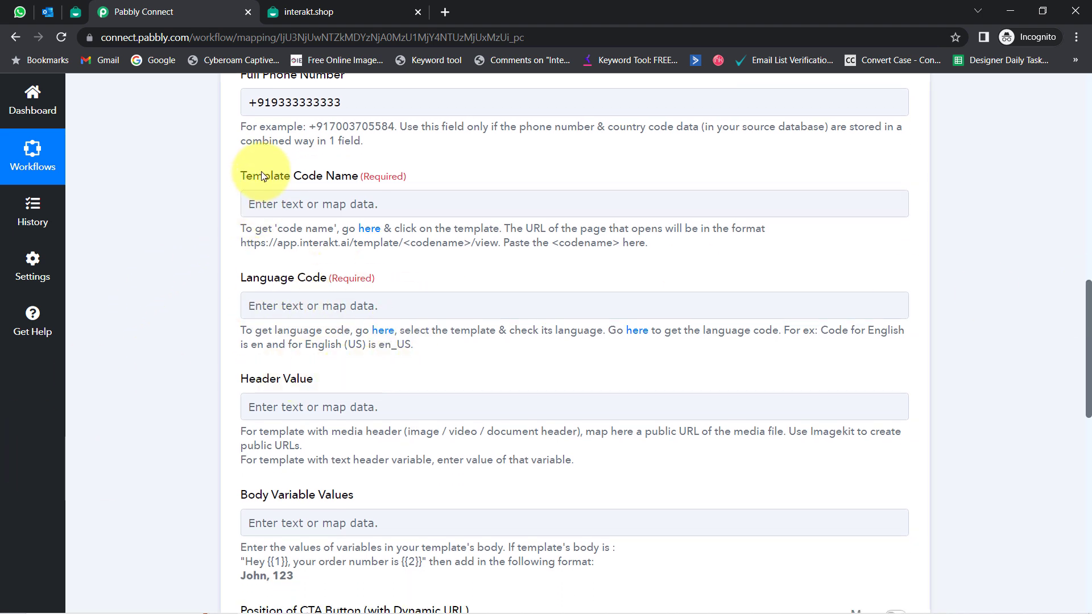
# Step: Point out the Template Code Name and Language Code fields, then switch to Interakt's WhatsApp Templates
pyautogui.moveTo(263, 175); pyautogui.dragTo(359, 174)
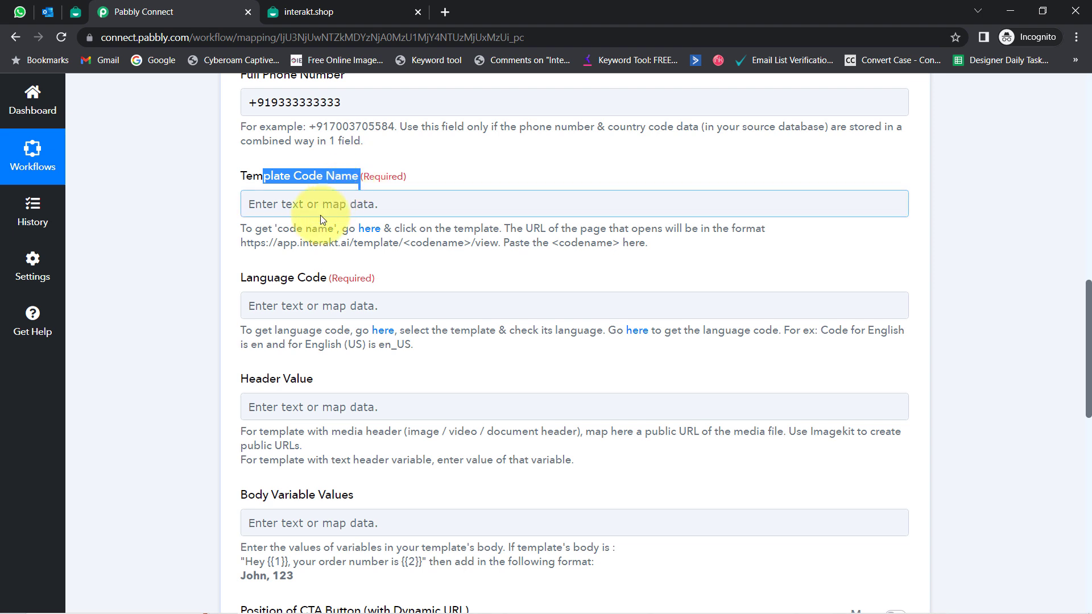
pyautogui.moveTo(253, 278); pyautogui.dragTo(396, 289)
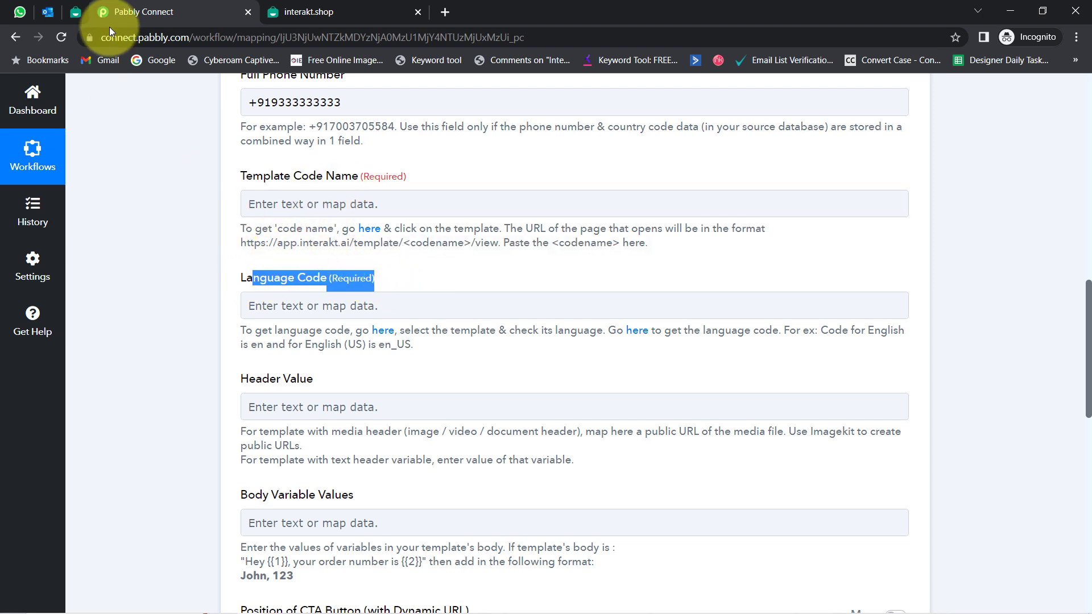
pyautogui.click(78, 9)
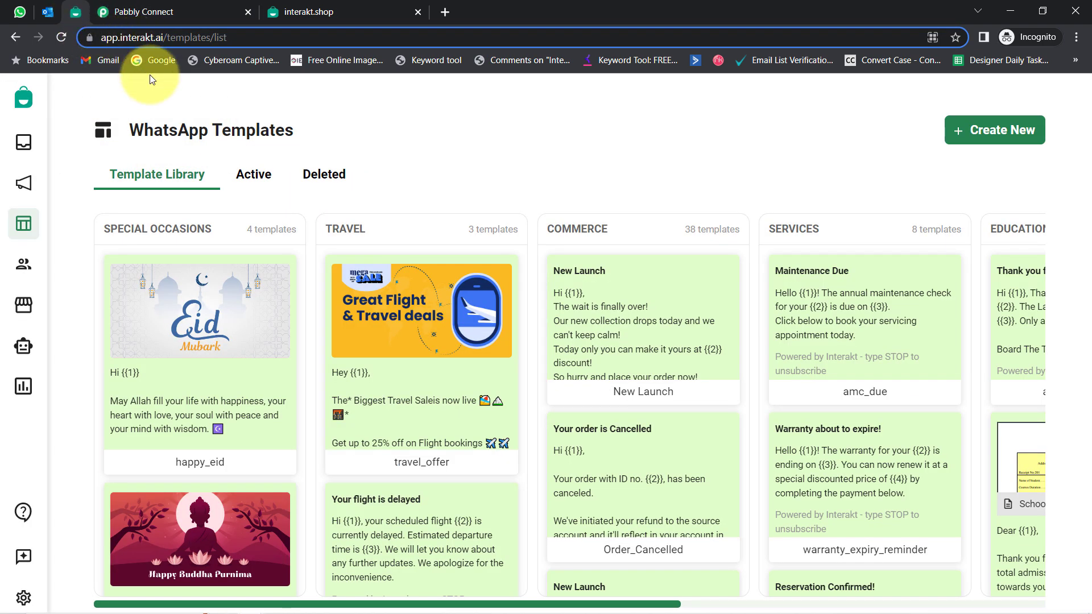
pyautogui.click(128, 37)
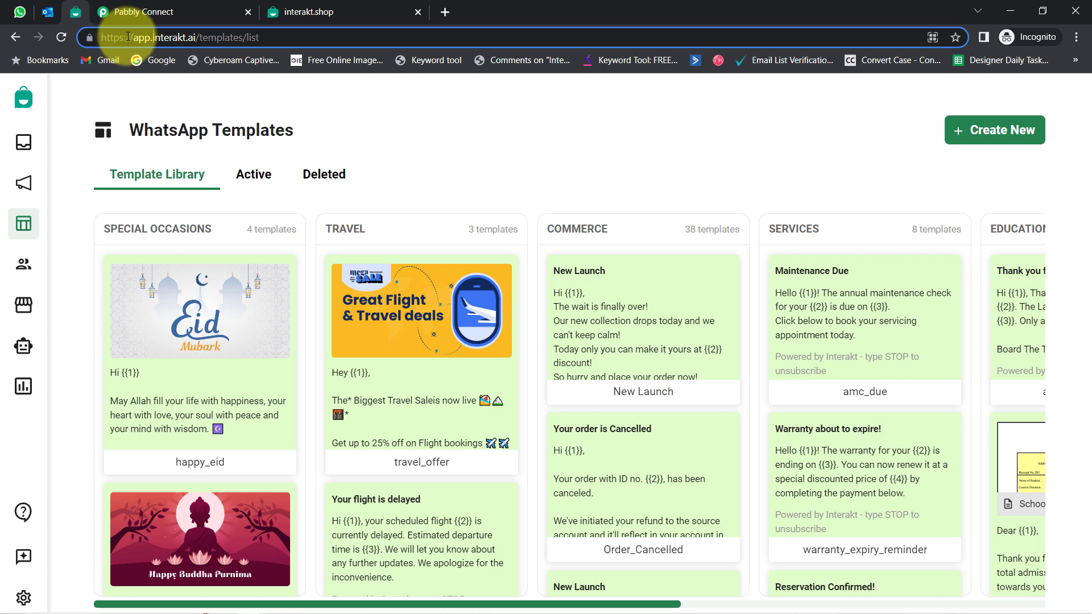
pyautogui.moveTo(152, 37); pyautogui.dragTo(210, 38)
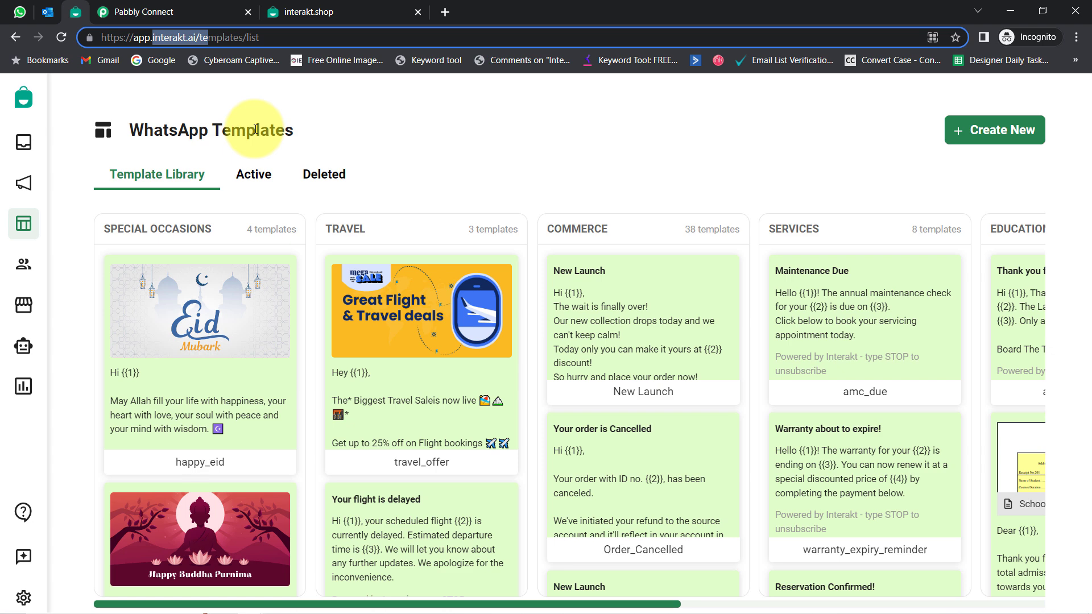
pyautogui.moveTo(144, 134); pyautogui.dragTo(305, 138)
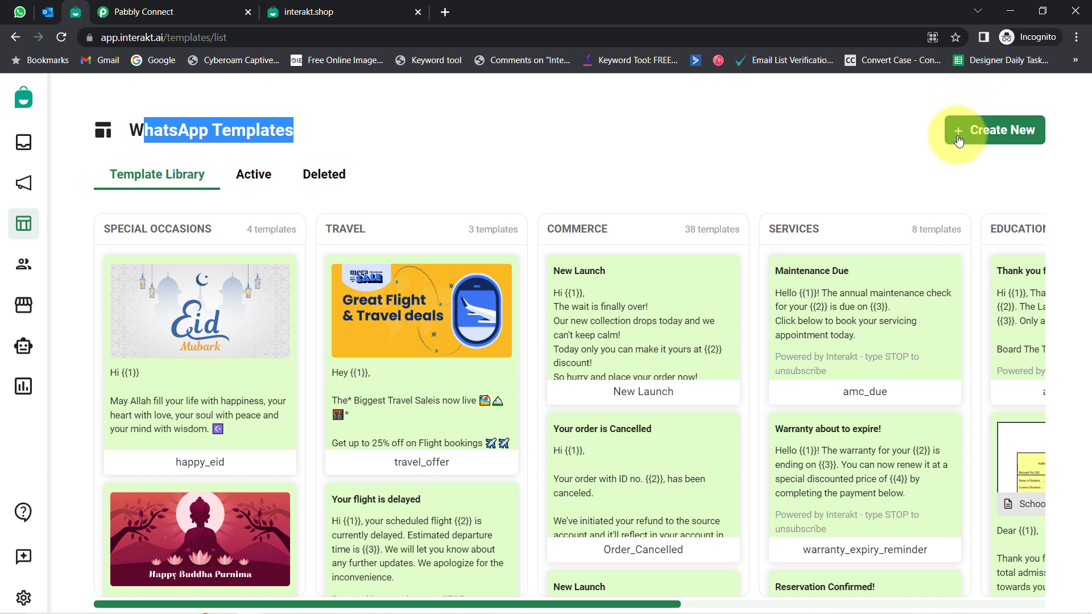
pyautogui.click(976, 132)
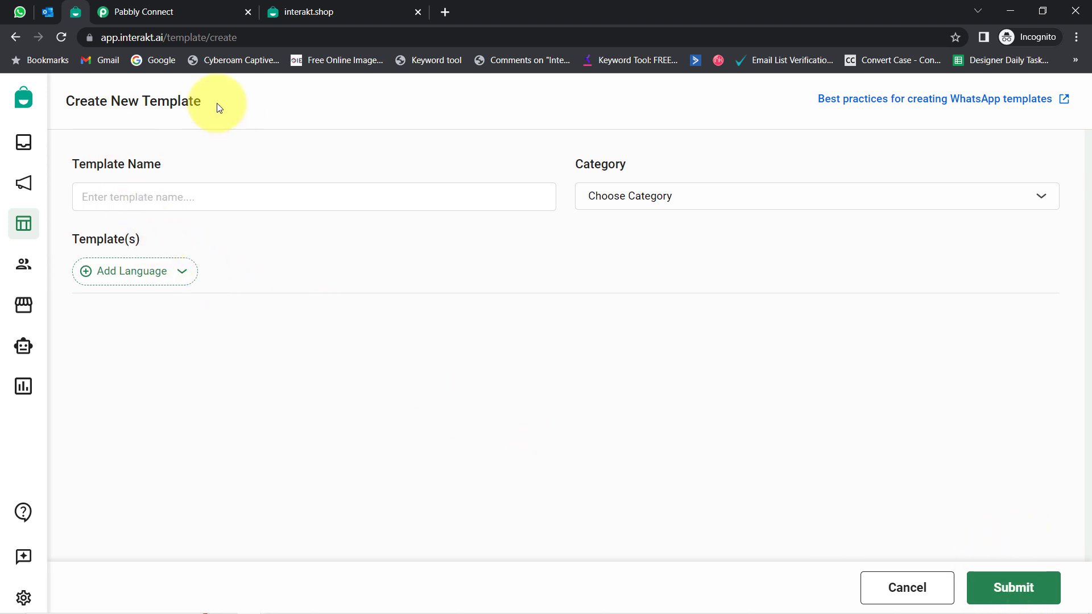
pyautogui.click(12, 33)
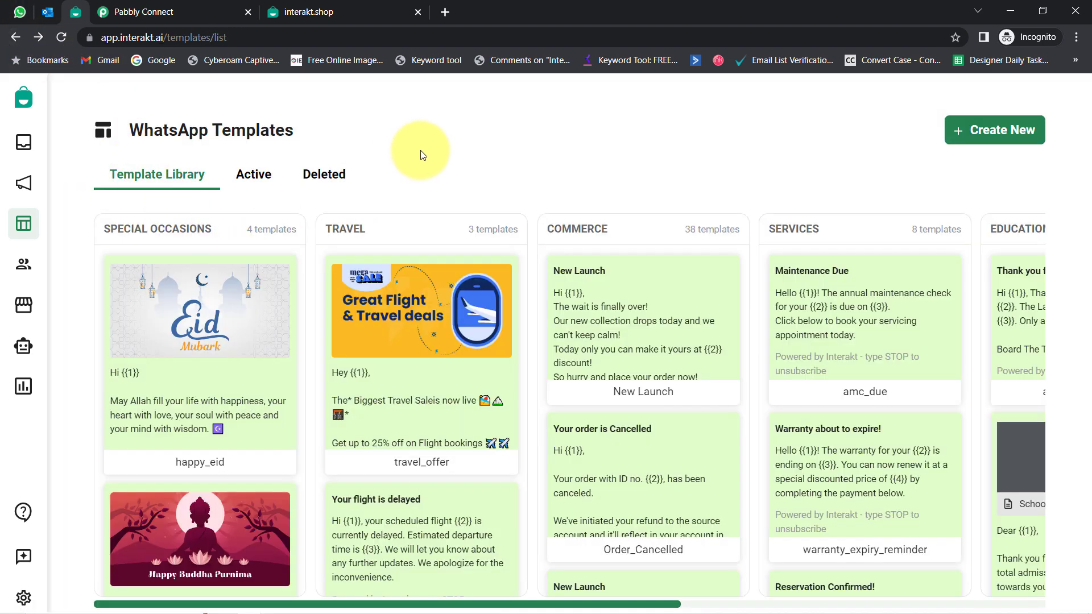
# Step: Show the Active templates tab and scroll through the 706 listed templates
pyautogui.click(251, 177)
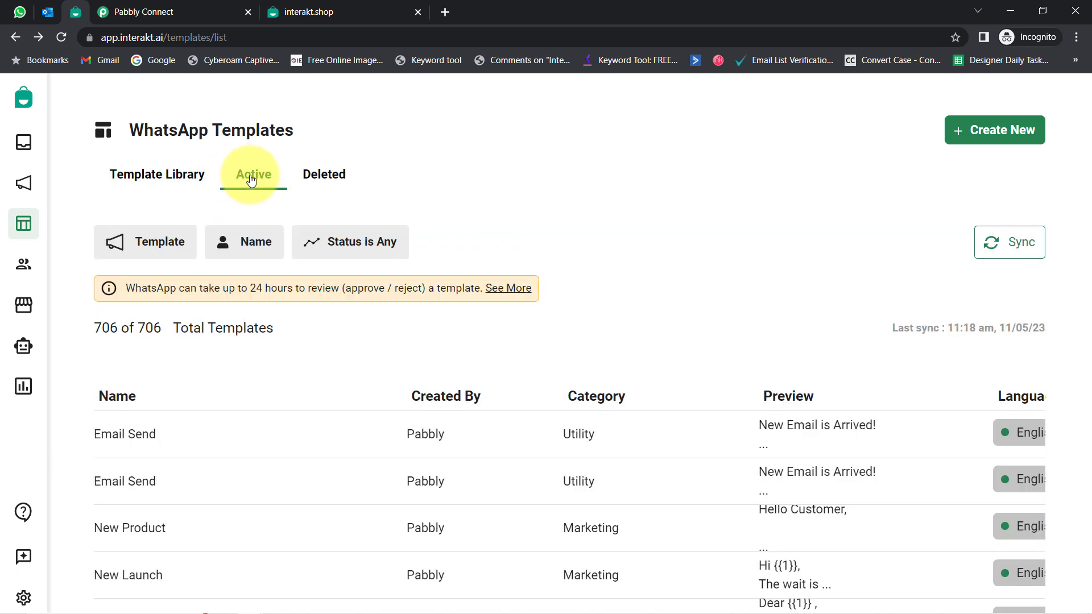
pyautogui.scroll(-1, 807, 259)
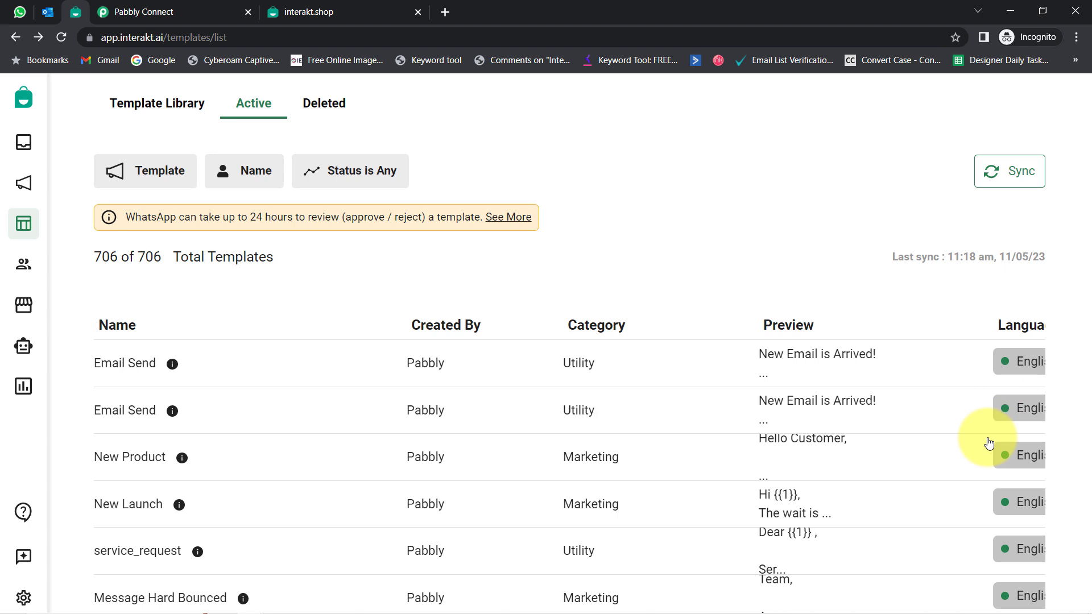
pyautogui.scroll(-2, 962, 298)
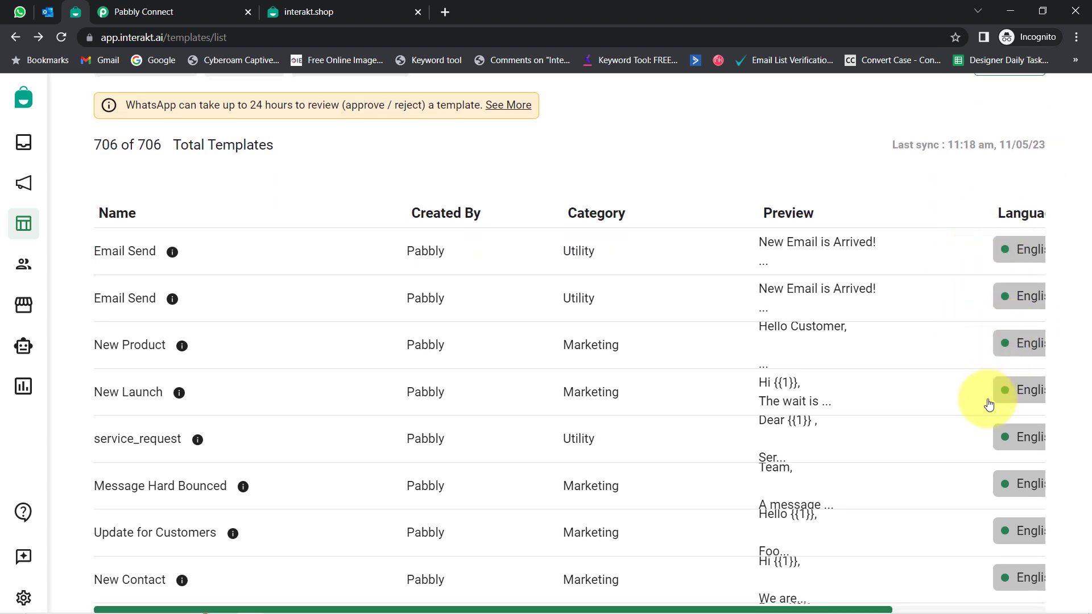
pyautogui.scroll(-2, 993, 390)
pyautogui.scroll(-4, 944, 488)
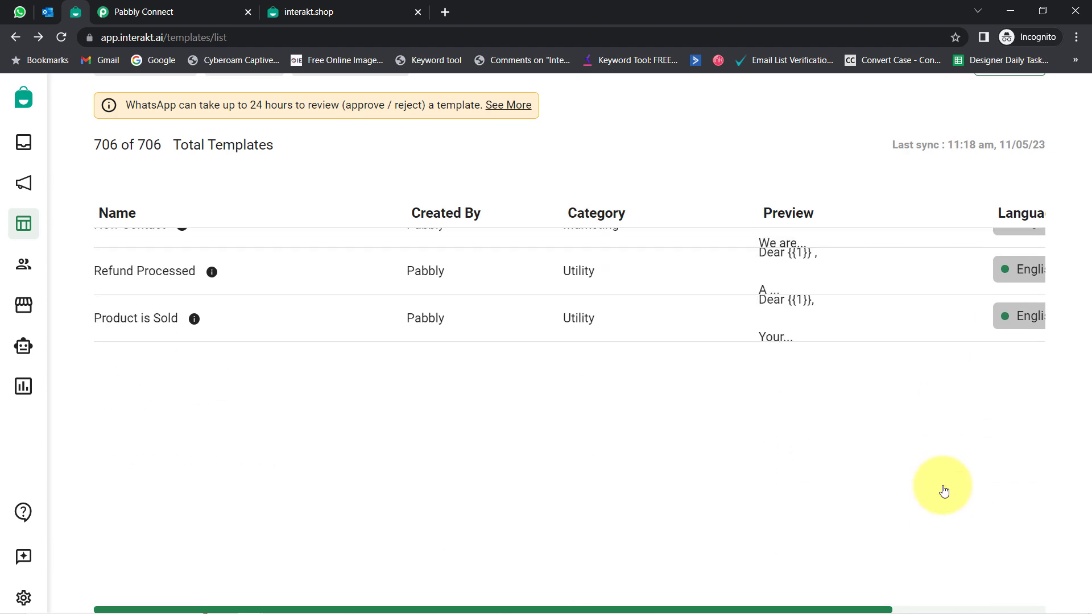
pyautogui.scroll(-5, 953, 474)
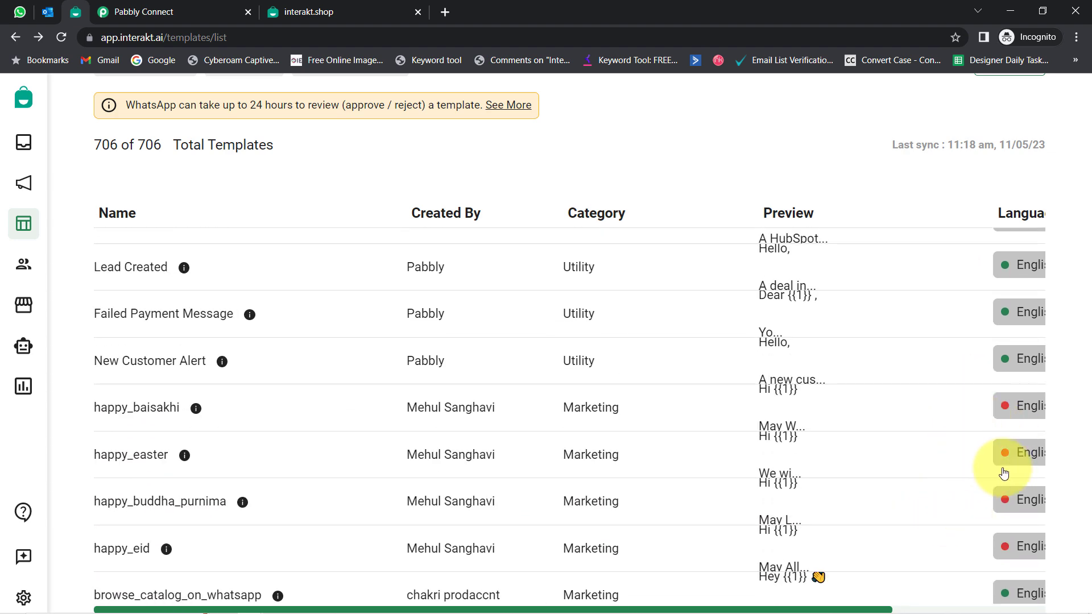
pyautogui.scroll(3, 651, 331)
pyautogui.scroll(5, 652, 332)
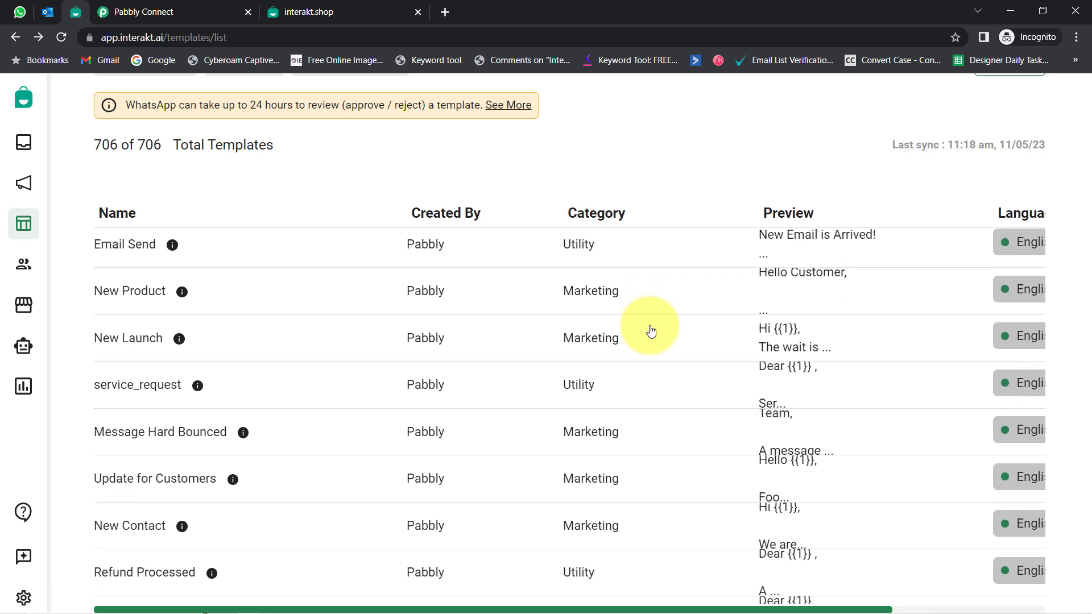
pyautogui.scroll(3, 715, 301)
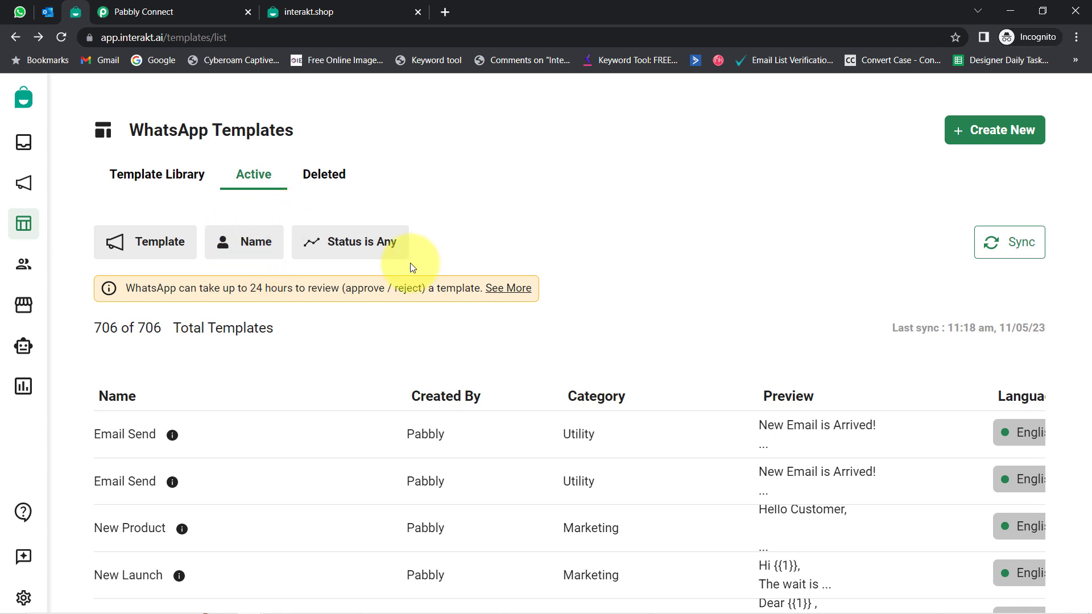
# Step: Open the template Status filter and close it without changing the selection
pyautogui.click(320, 244)
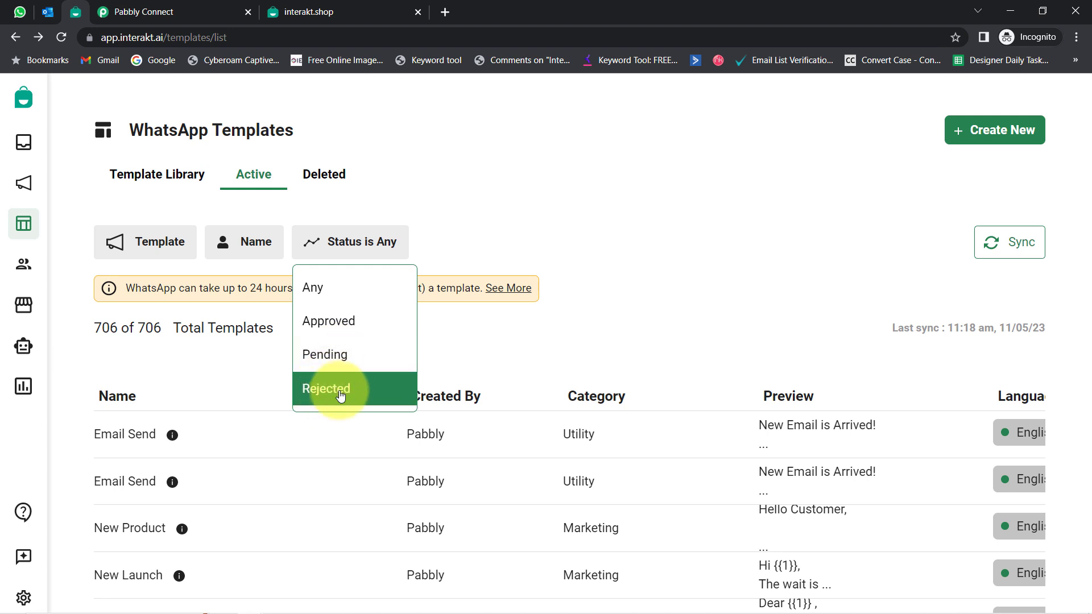
pyautogui.click(680, 273)
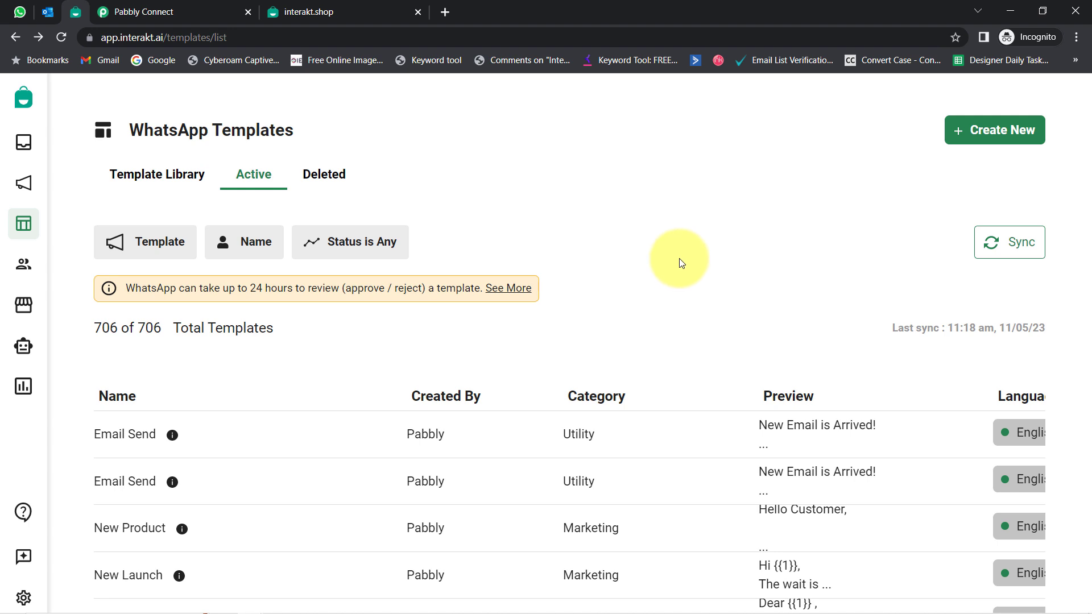
pyautogui.scroll(-1, 679, 259)
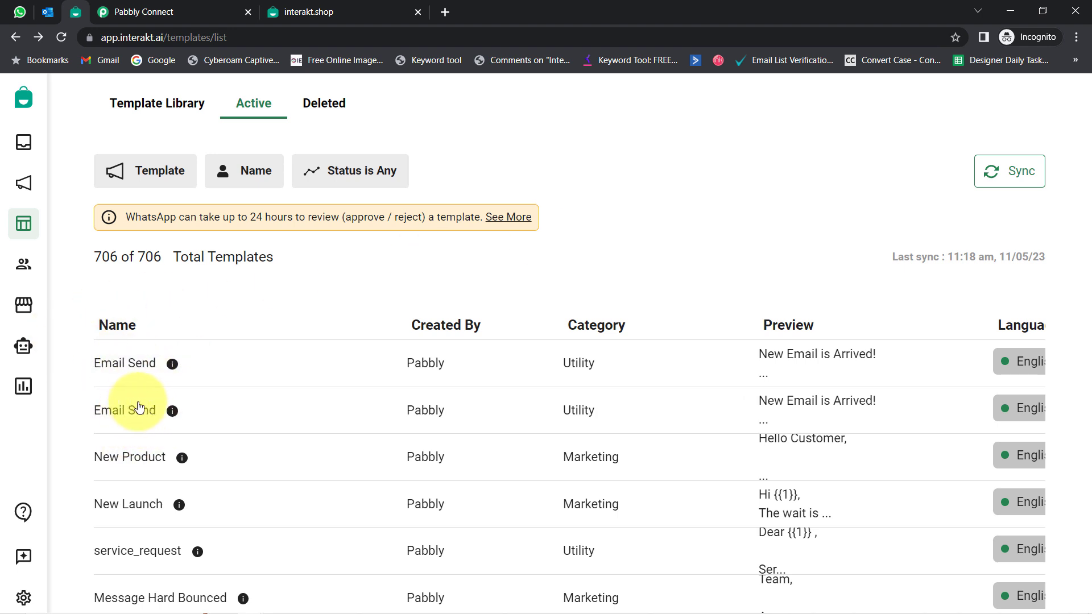
# Step: Open the second Email Send template and highlight its name and Header text
pyautogui.click(142, 415)
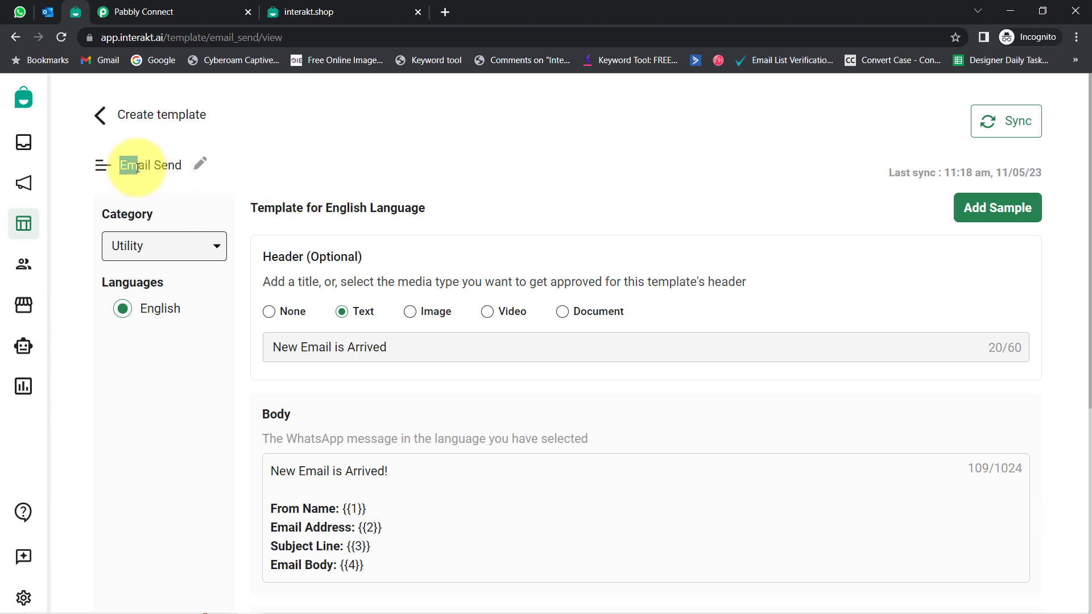
pyautogui.moveTo(120, 165); pyautogui.dragTo(181, 165)
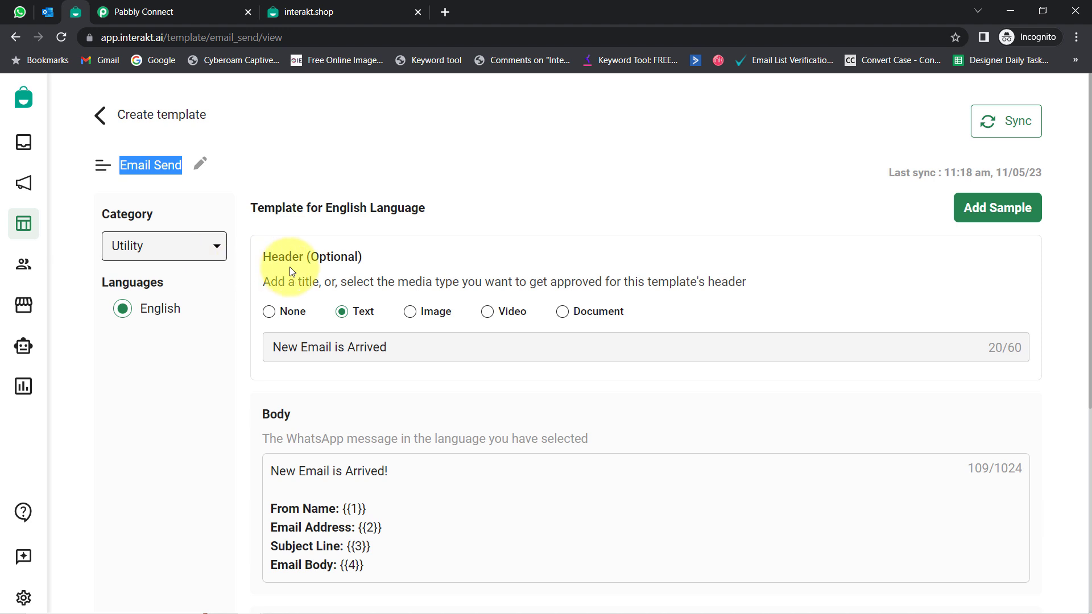
pyautogui.moveTo(271, 257); pyautogui.dragTo(359, 260)
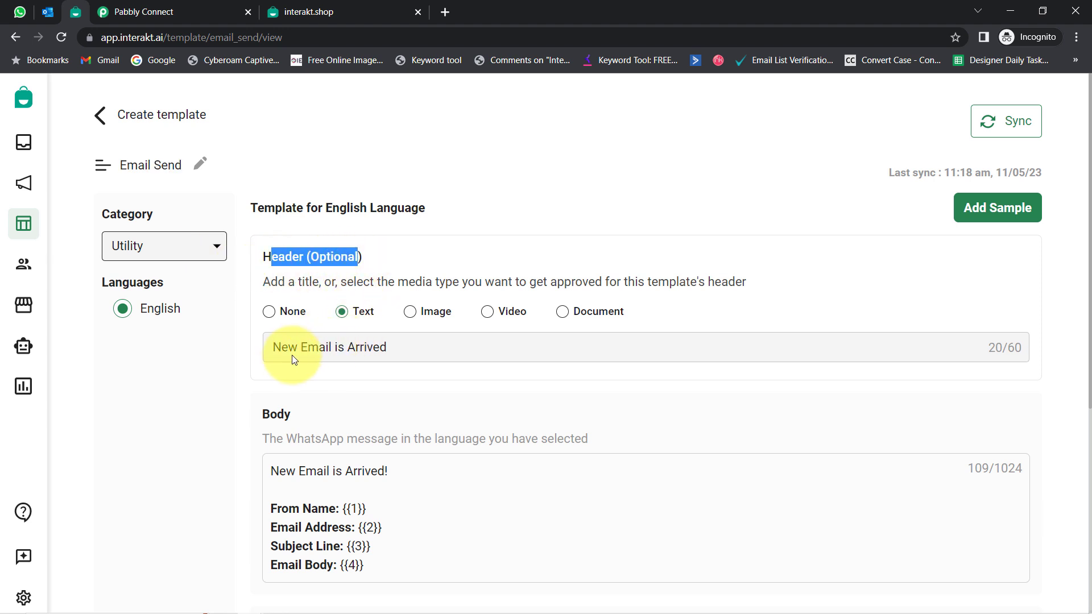
pyautogui.moveTo(283, 348); pyautogui.dragTo(364, 345)
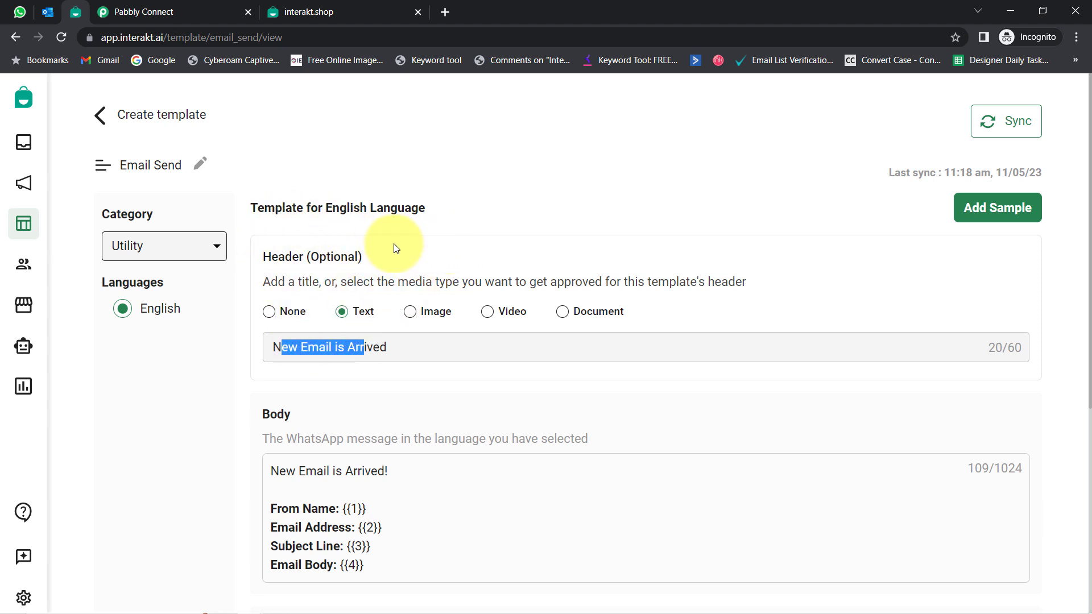
pyautogui.click(511, 169)
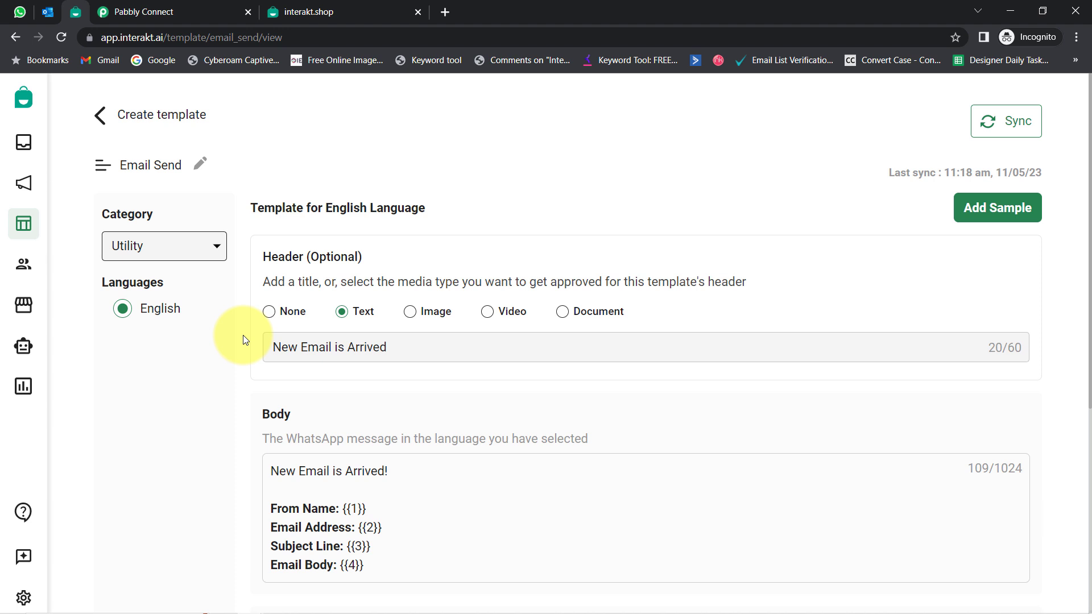
# Step: Highlight the template Body and its four variables for sender name, address, subject and body
pyautogui.scroll(-3, 245, 339)
pyautogui.moveTo(263, 201); pyautogui.dragTo(292, 203)
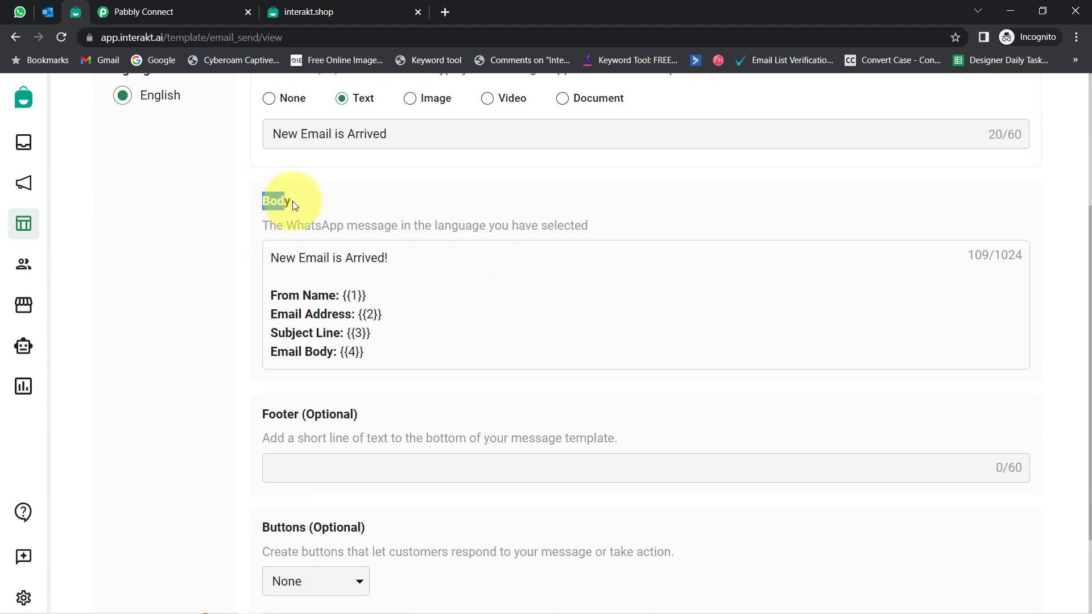
pyautogui.moveTo(286, 257); pyautogui.dragTo(378, 353)
pyautogui.click(378, 354)
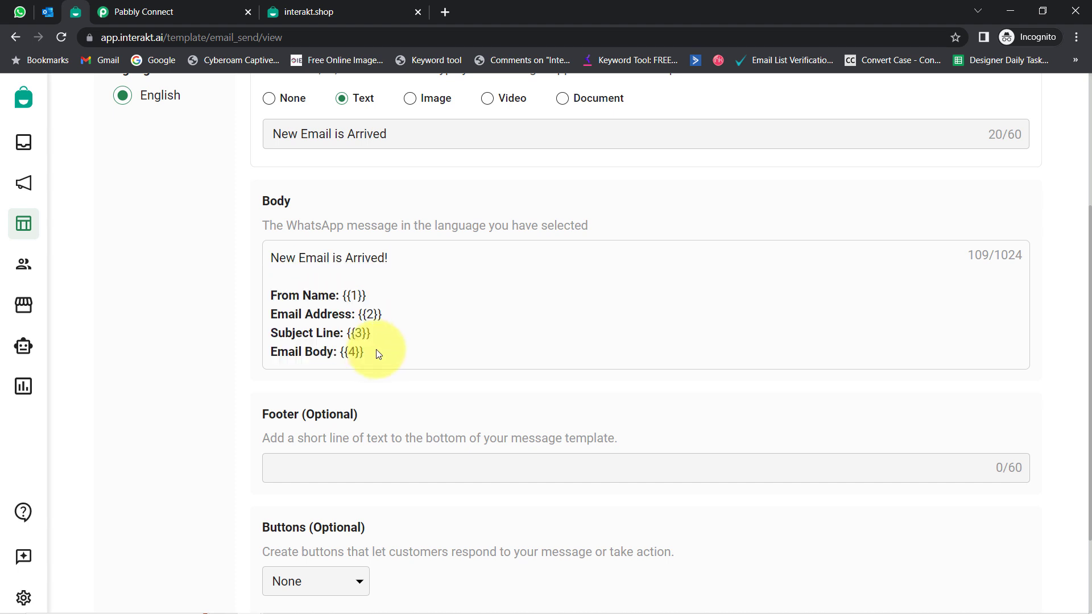
pyautogui.moveTo(371, 355); pyautogui.dragTo(312, 257)
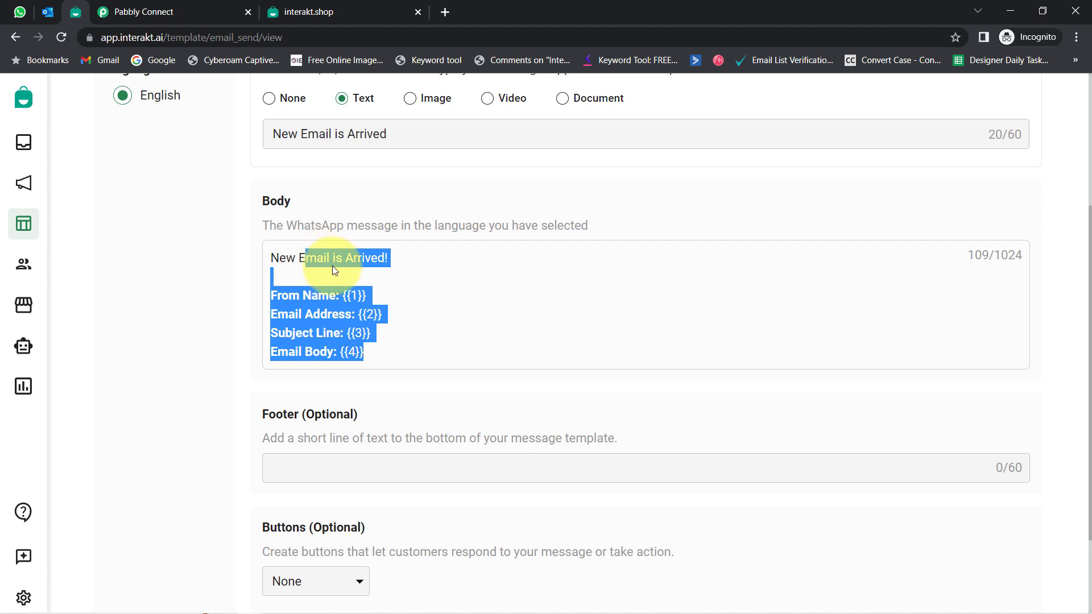
pyautogui.click(332, 266)
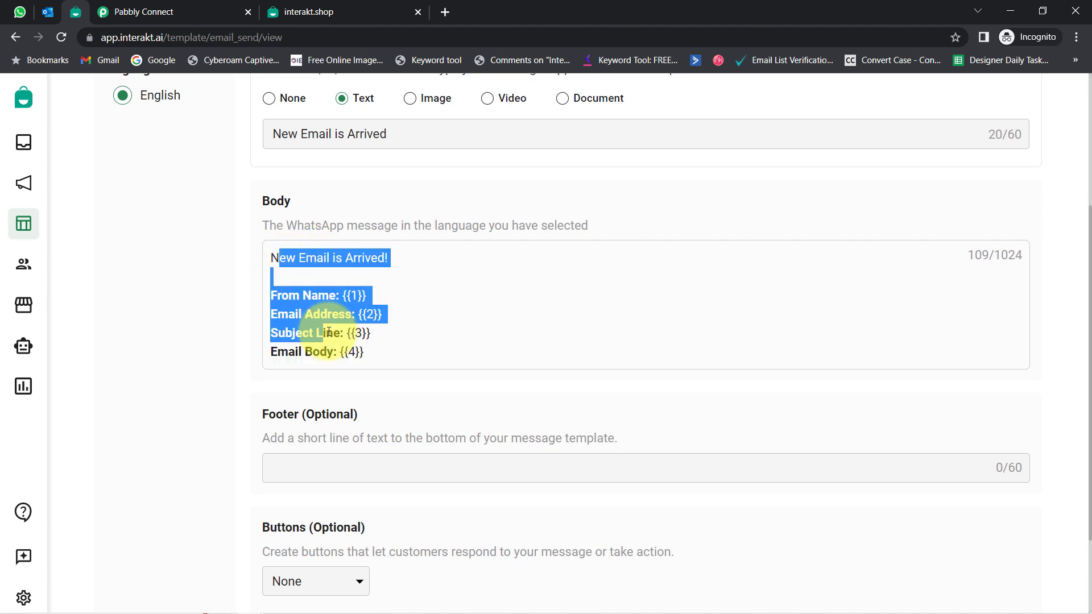
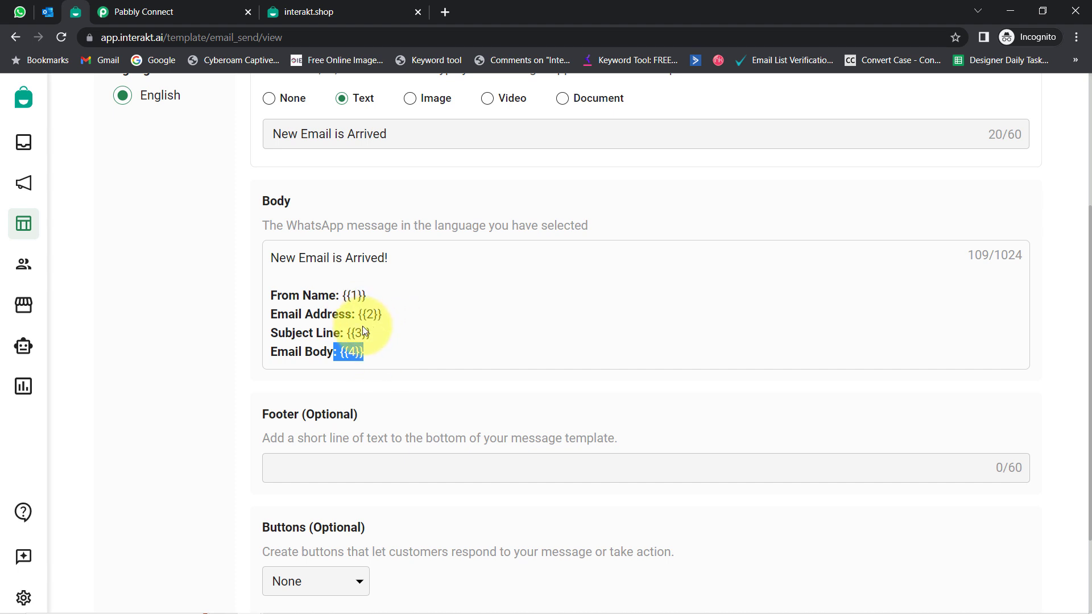
pyautogui.doubleClick(265, 37)
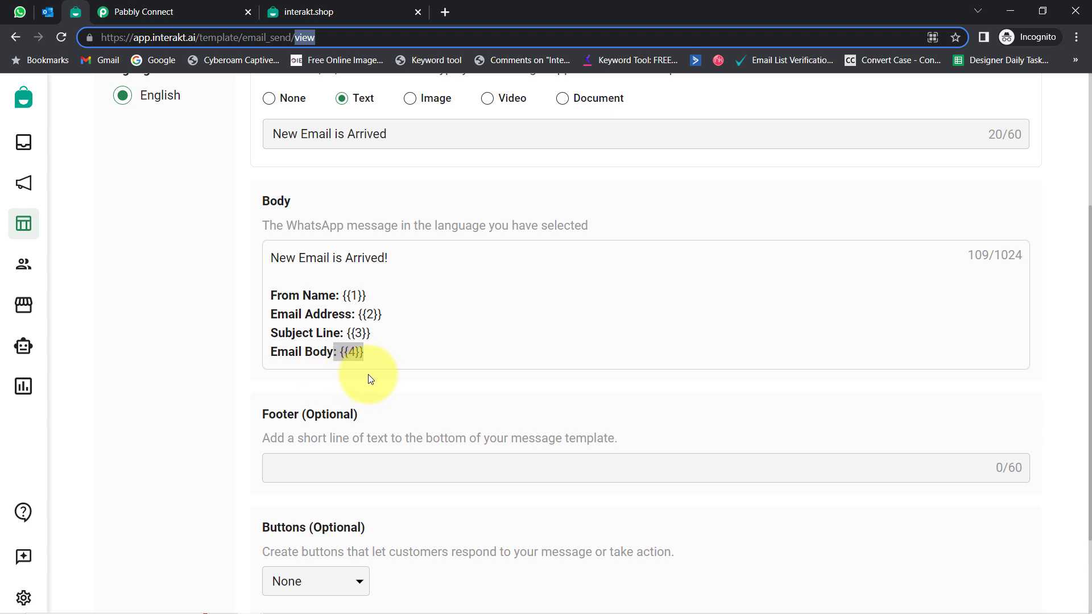
pyautogui.click(366, 341)
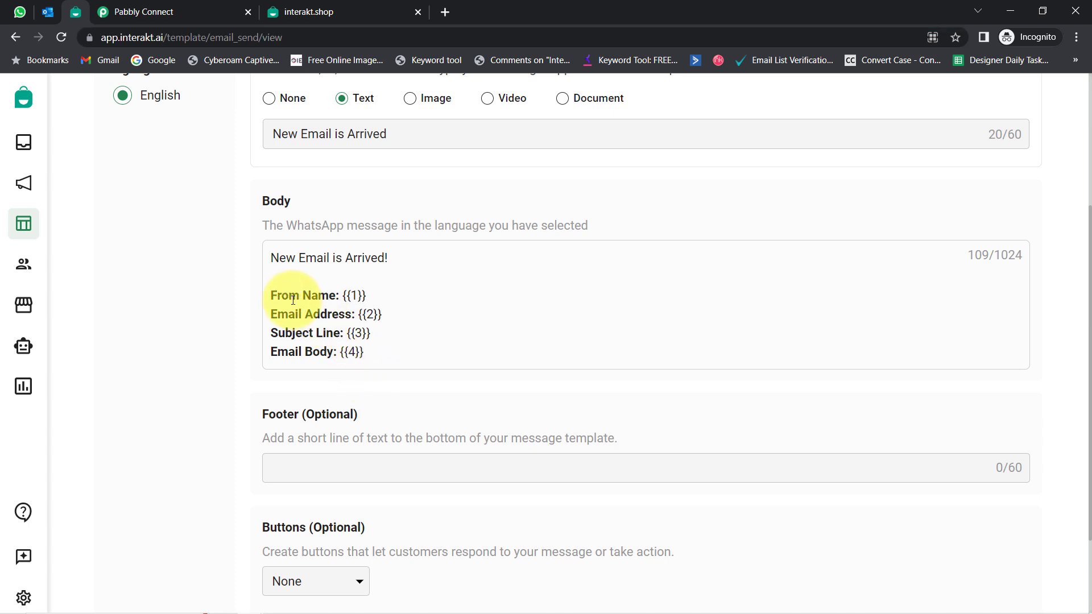
pyautogui.moveTo(289, 296); pyautogui.dragTo(348, 333)
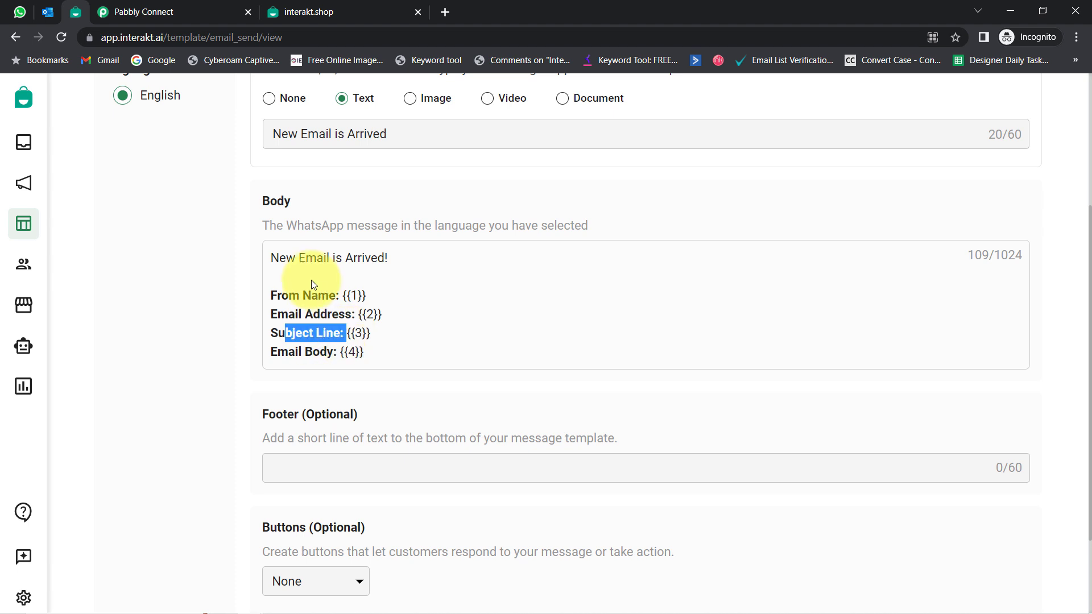
pyautogui.click(283, 257)
pyautogui.moveTo(284, 257); pyautogui.dragTo(365, 358)
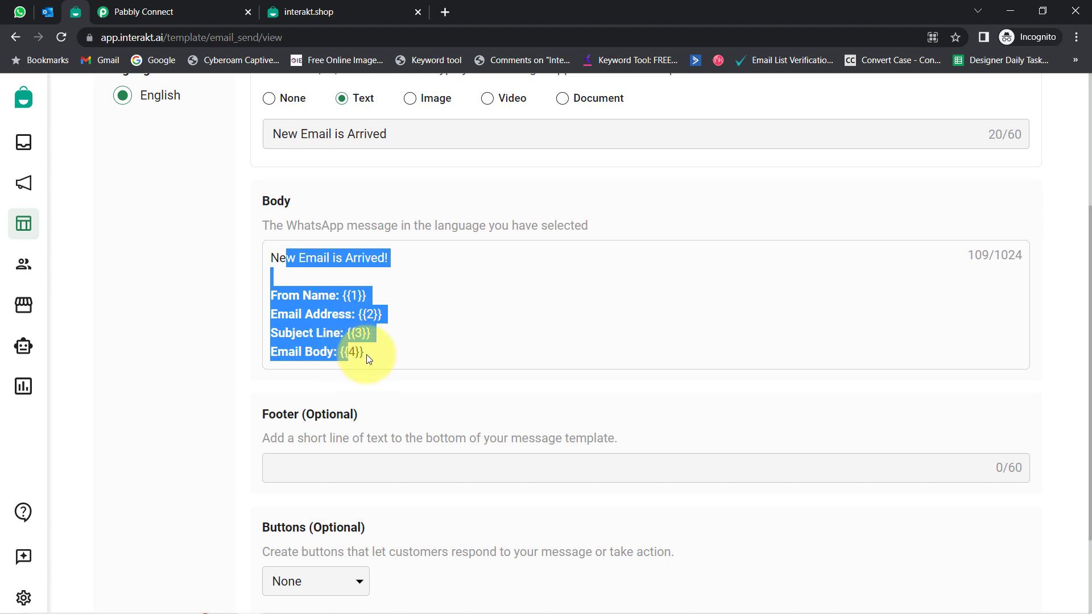
pyautogui.click(368, 358)
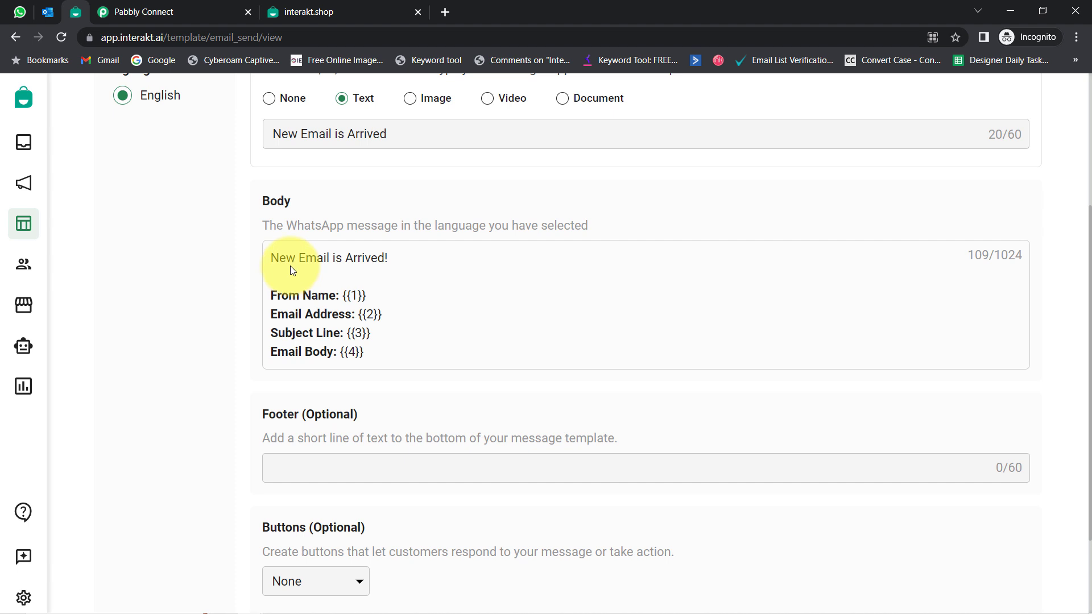
pyautogui.moveTo(278, 258); pyautogui.dragTo(333, 354)
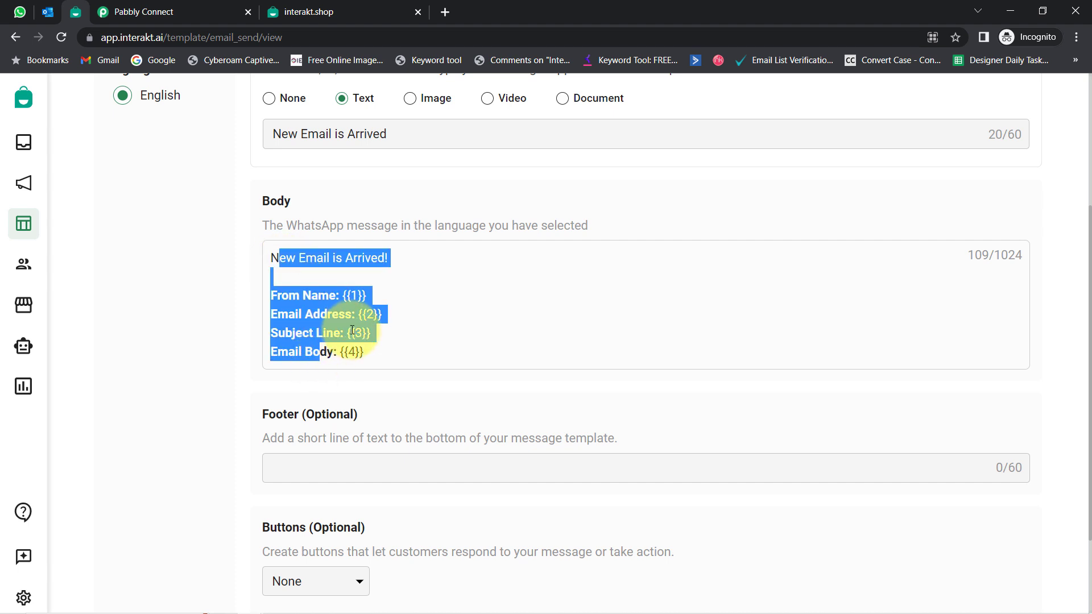
pyautogui.click(352, 331)
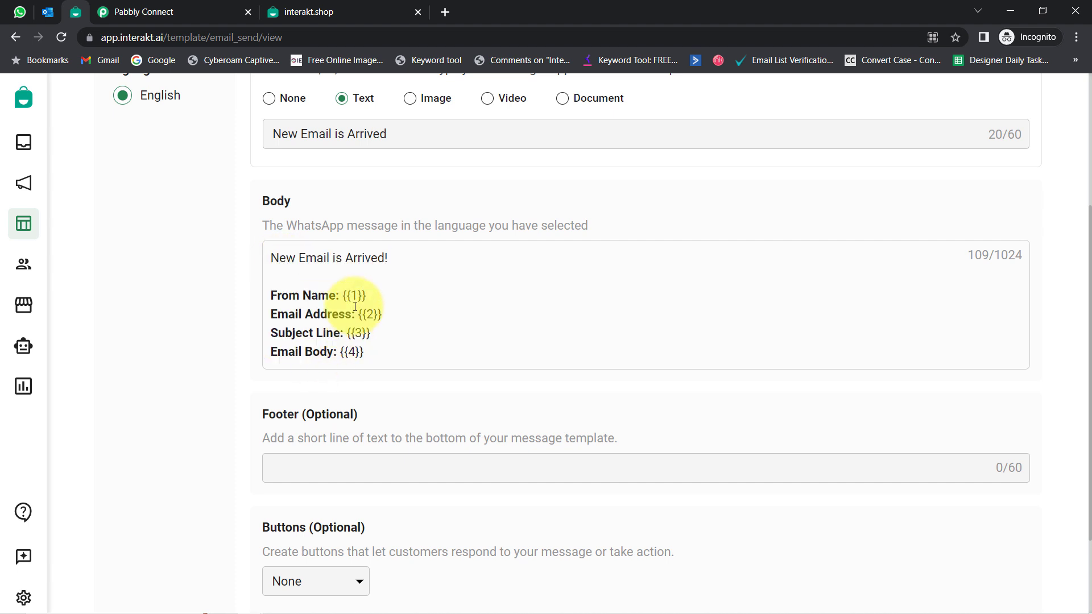
pyautogui.moveTo(339, 296); pyautogui.dragTo(367, 334)
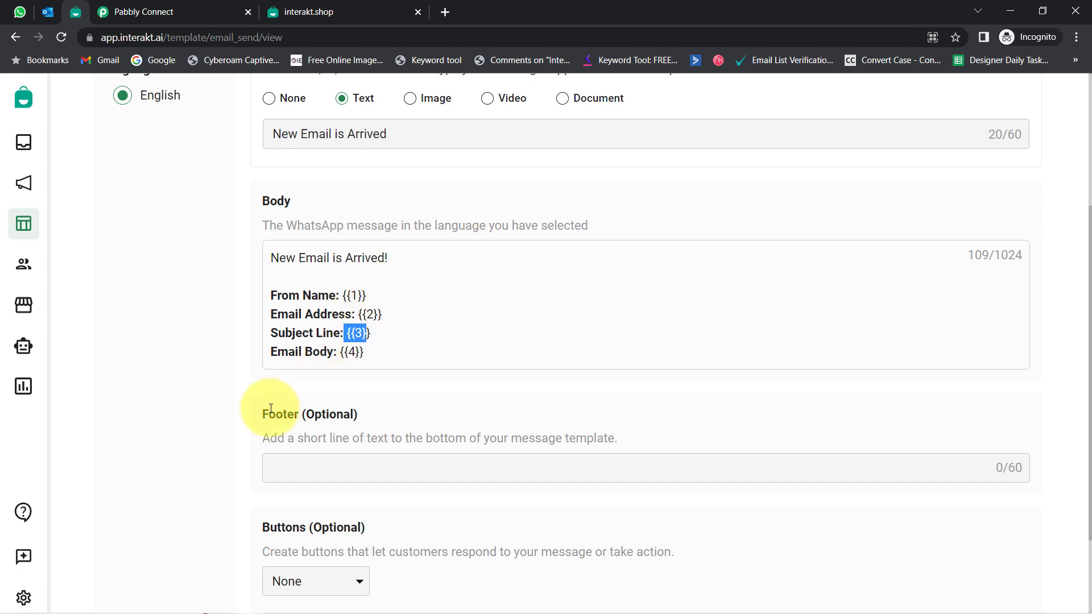
pyautogui.moveTo(269, 413); pyautogui.dragTo(301, 414)
pyautogui.moveTo(284, 520); pyautogui.dragTo(322, 527)
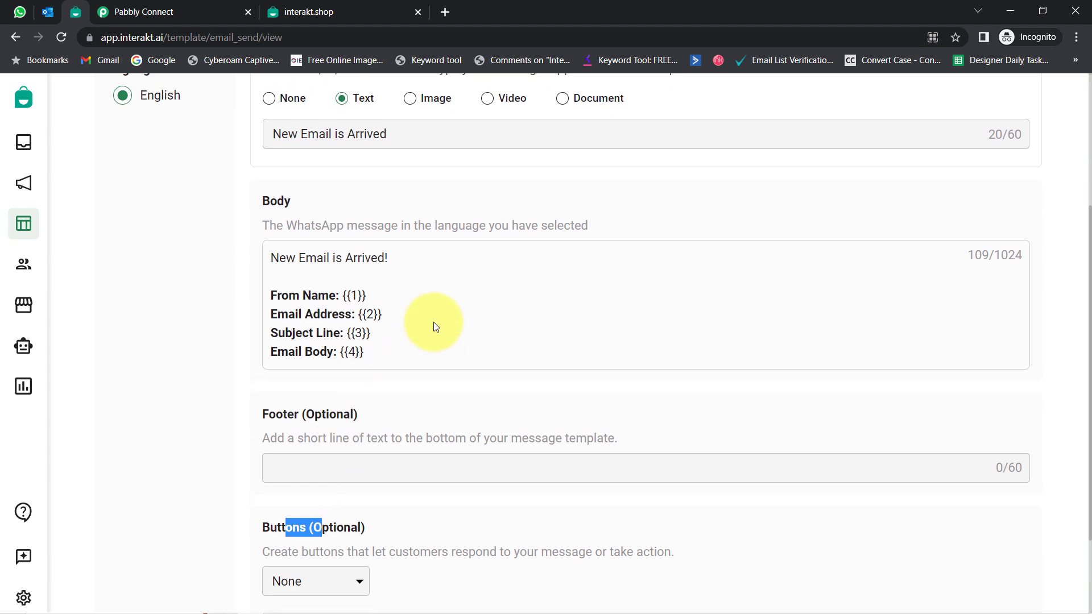
pyautogui.scroll(-2, 405, 392)
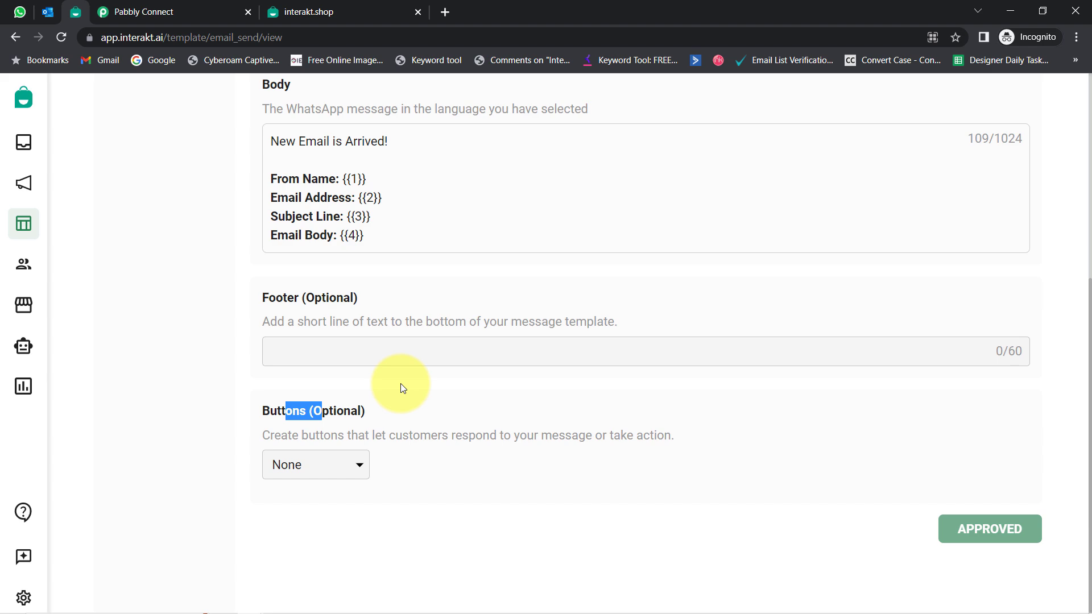
pyautogui.scroll(6, 400, 383)
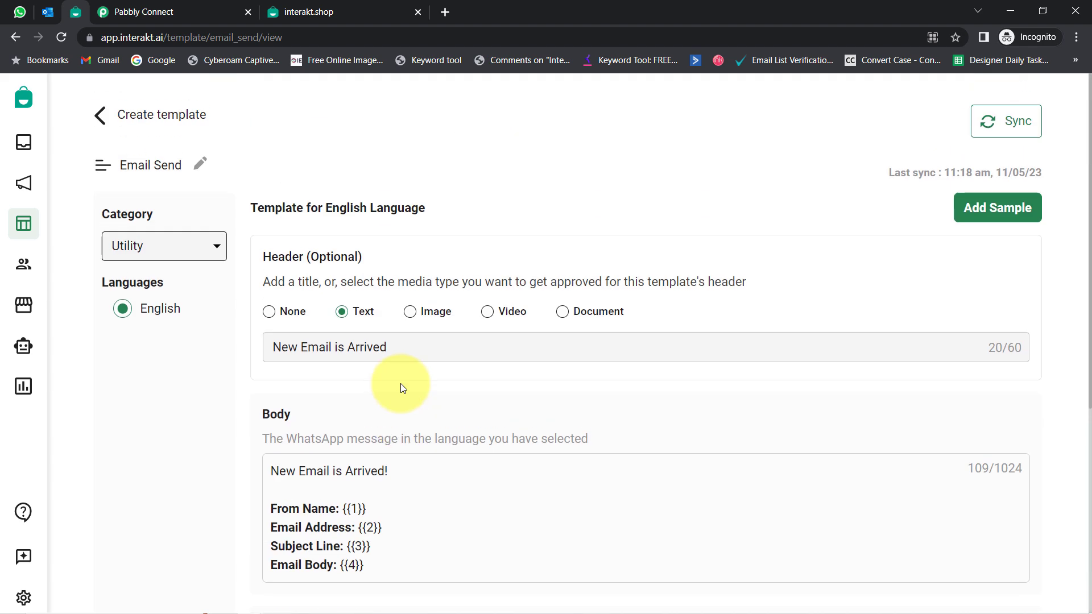
pyautogui.click(978, 209)
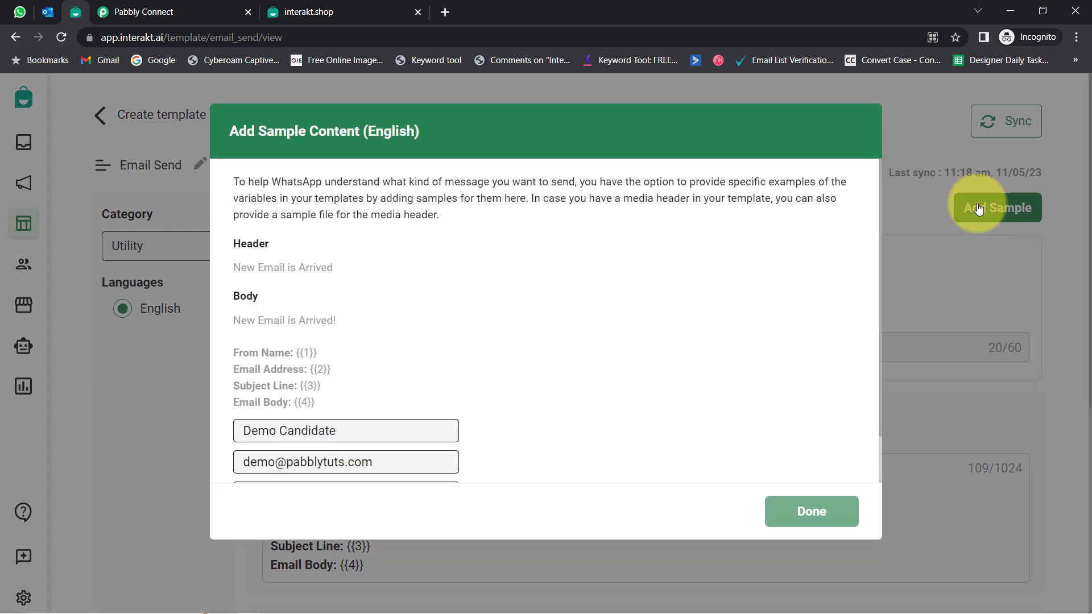
pyautogui.scroll(-1, 410, 346)
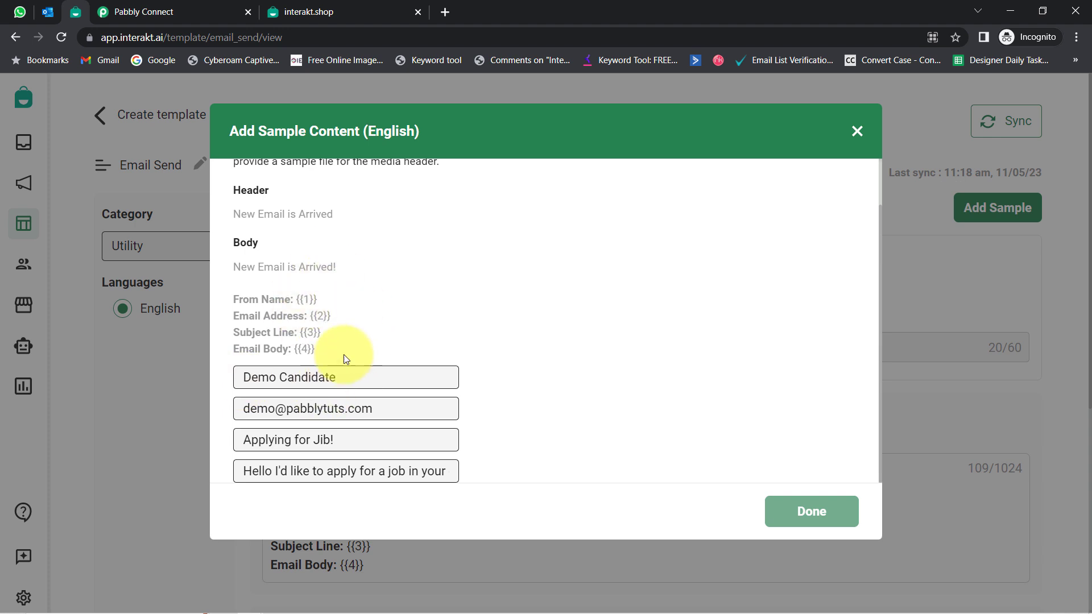
pyautogui.moveTo(290, 293); pyautogui.dragTo(347, 355)
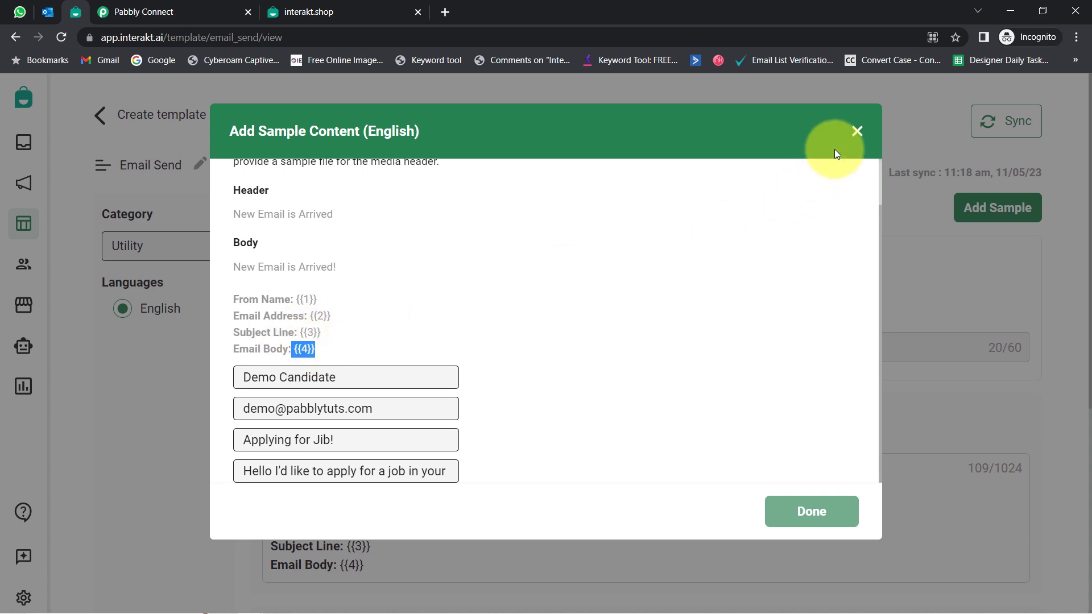
pyautogui.click(856, 131)
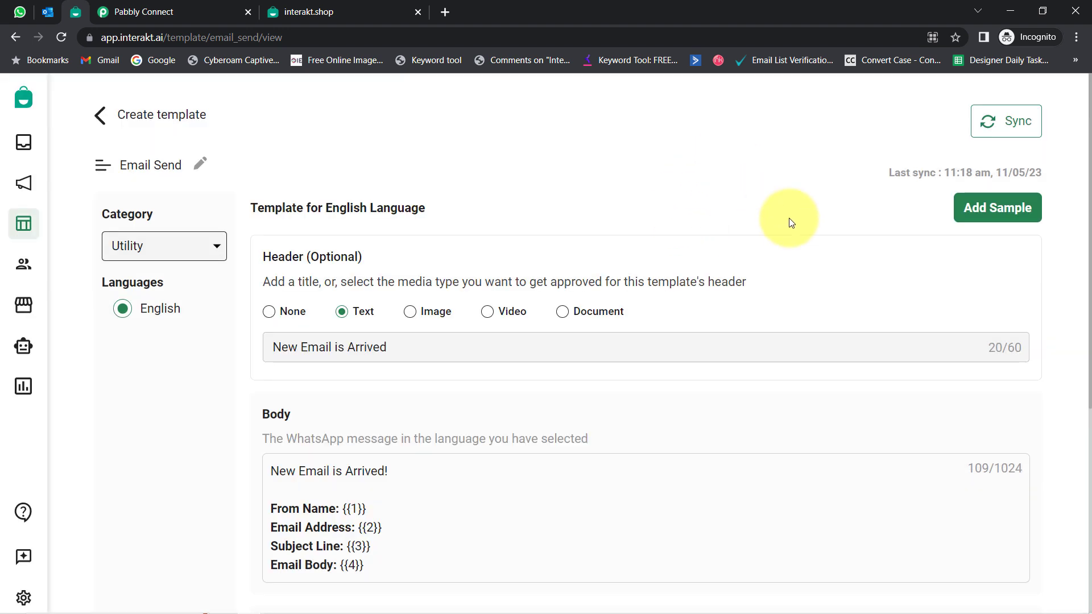
# Step: Copy the code name 'email_send' from the Interakt template's address bar for the Pabbly form
pyautogui.doubleClick(260, 36)
pyautogui.hotkey('ctrl', 'c')
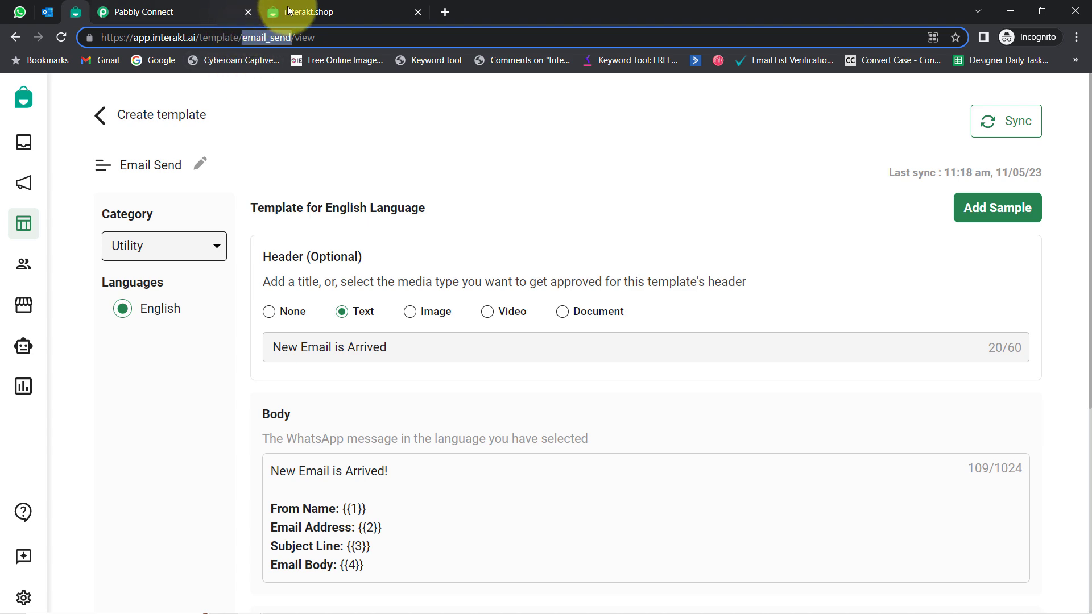
pyautogui.click(194, 5)
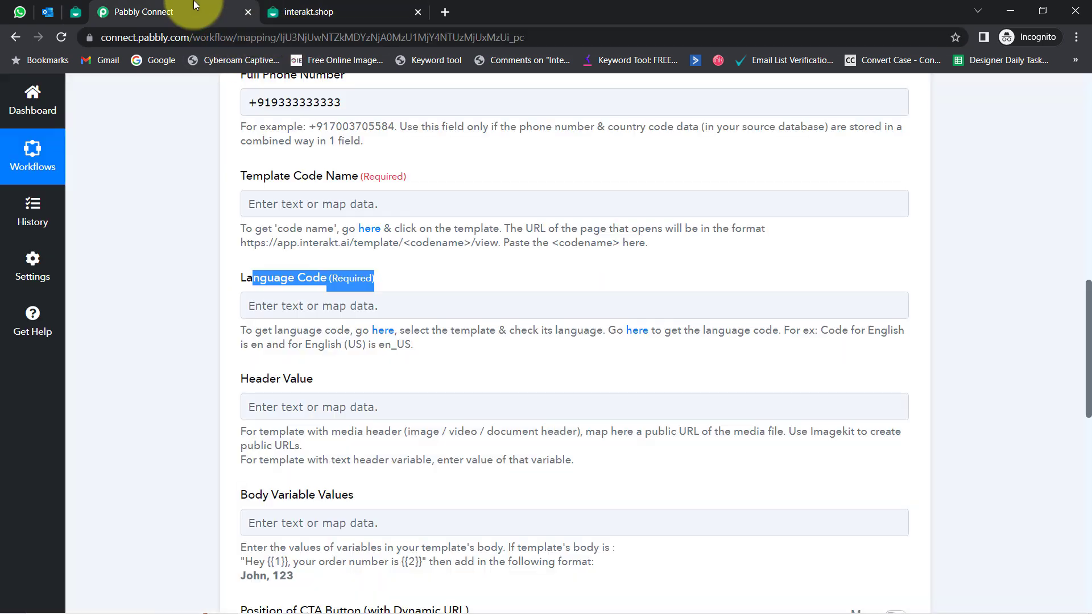
# Step: Paste email_send into the Interakt action's Template Code Name field
pyautogui.click(302, 203)
pyautogui.hotkey('ctrl', 'v')
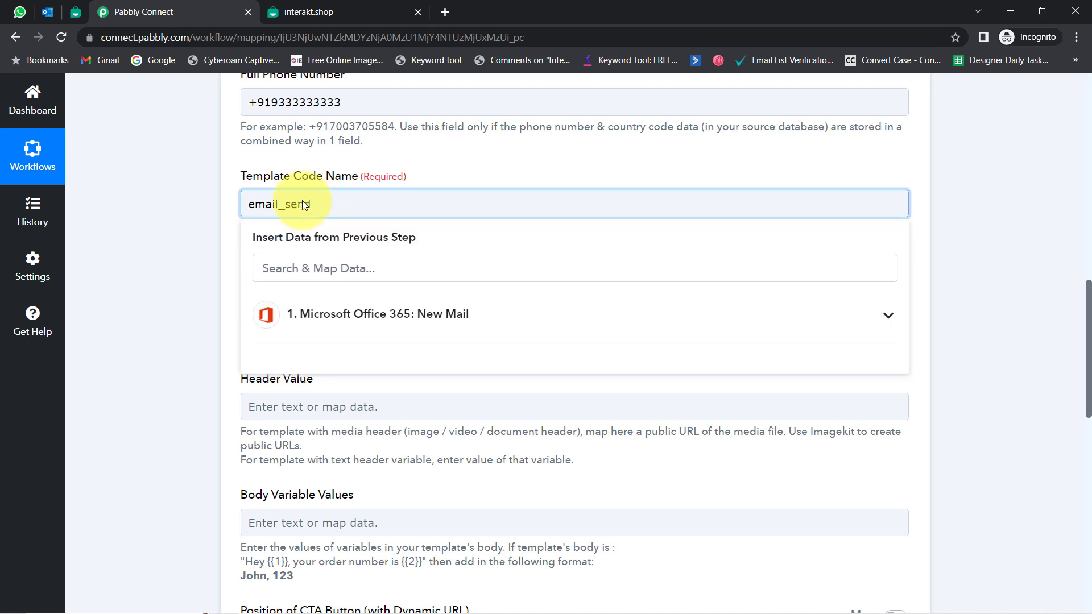
pyautogui.click(207, 234)
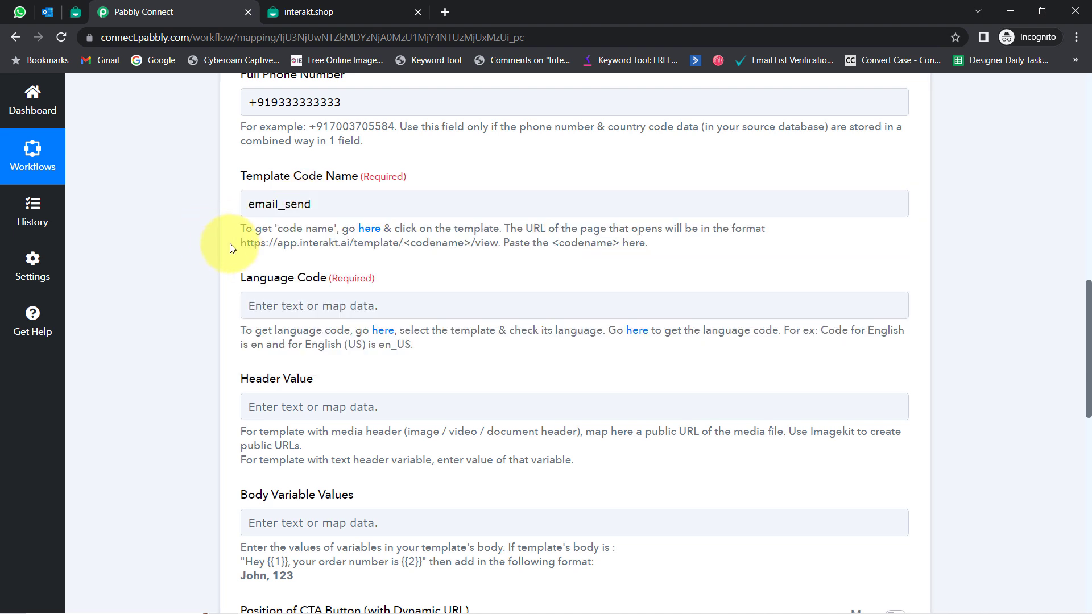
# Step: After confirming the template is English, enter en as the Language Code
pyautogui.moveTo(246, 279); pyautogui.dragTo(306, 279)
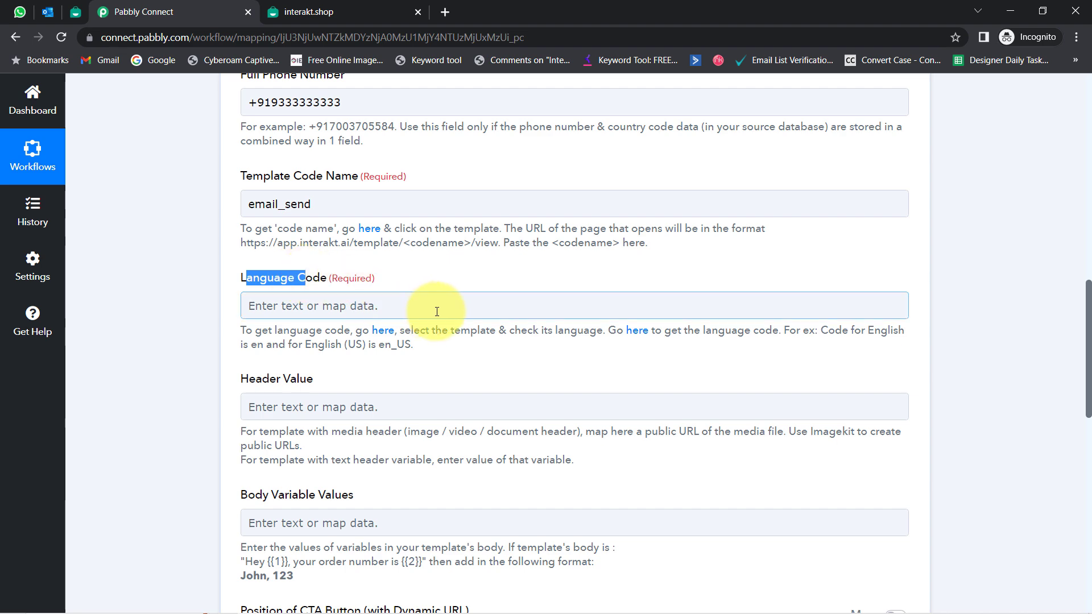
pyautogui.click(418, 12)
pyautogui.click(77, 11)
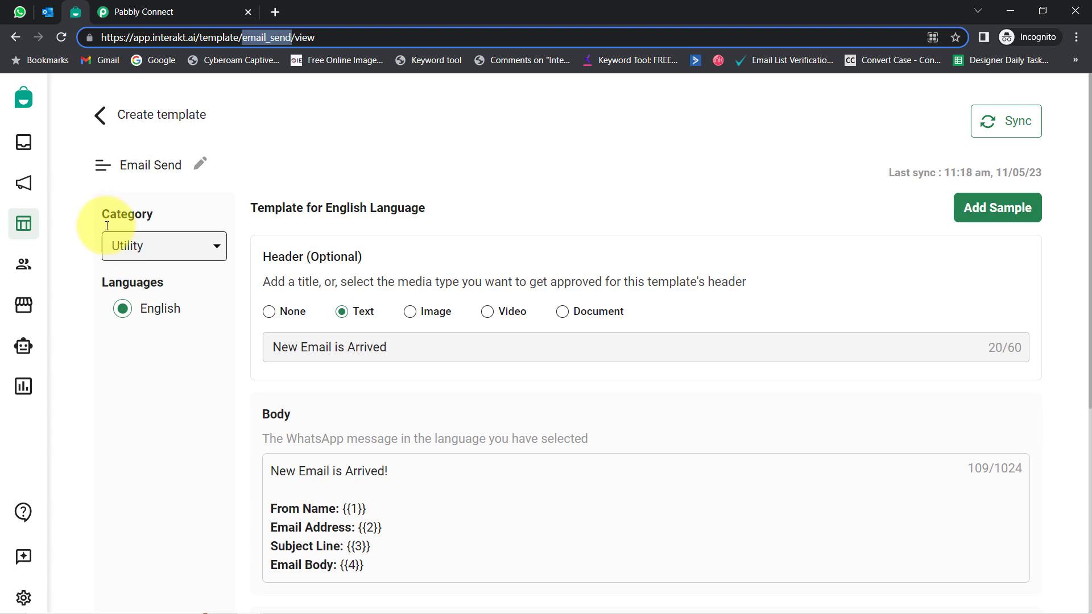
pyautogui.click(118, 13)
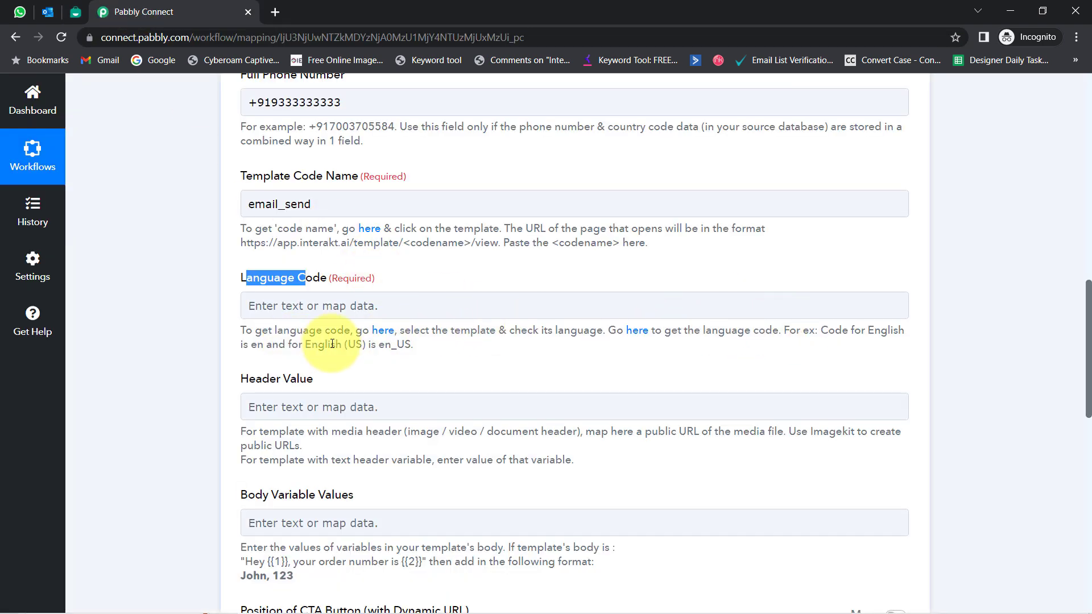
pyautogui.moveTo(336, 346); pyautogui.dragTo(405, 349)
pyautogui.click(260, 308)
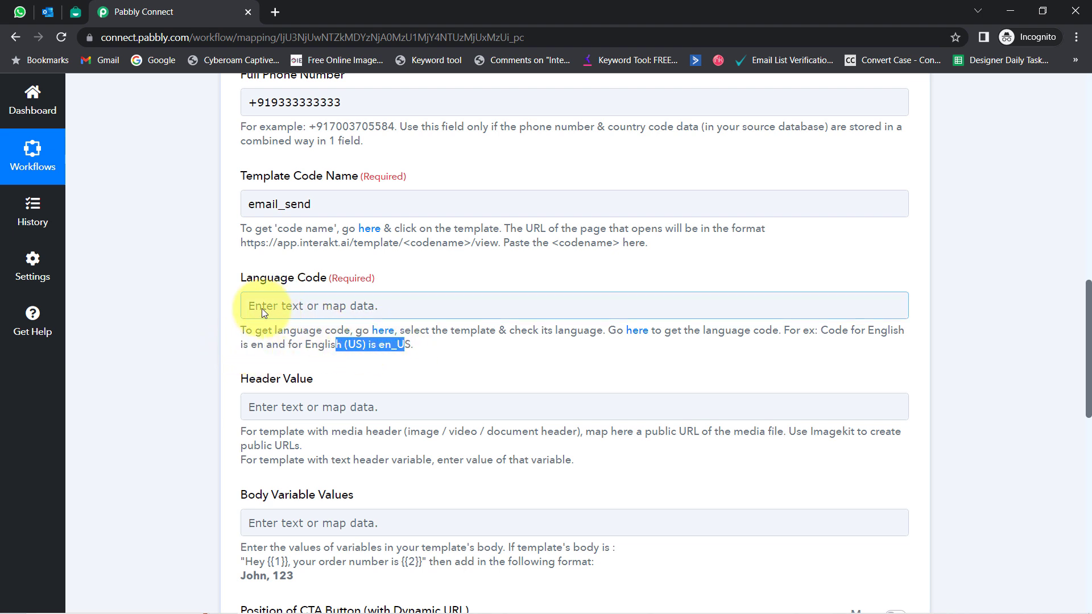
pyautogui.write('en')
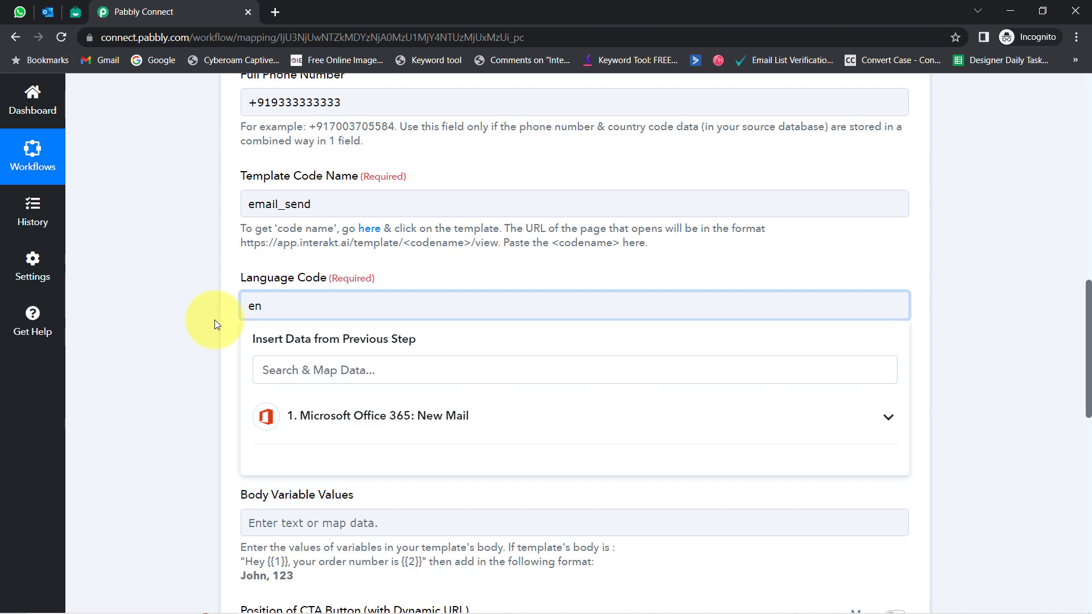
pyautogui.click(227, 350)
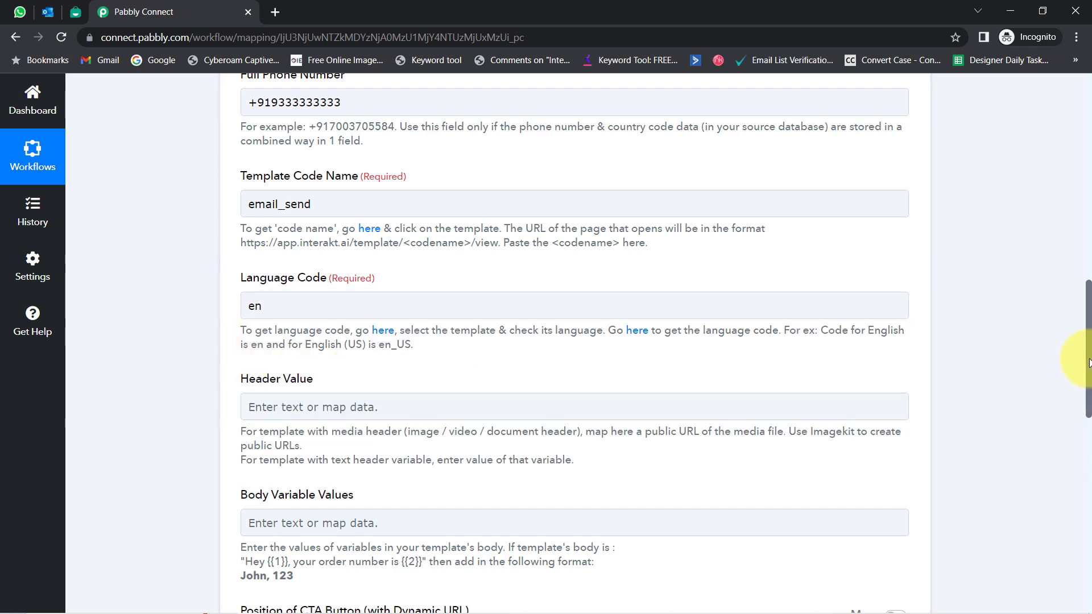
pyautogui.moveTo(1088, 362); pyautogui.dragTo(1088, 390)
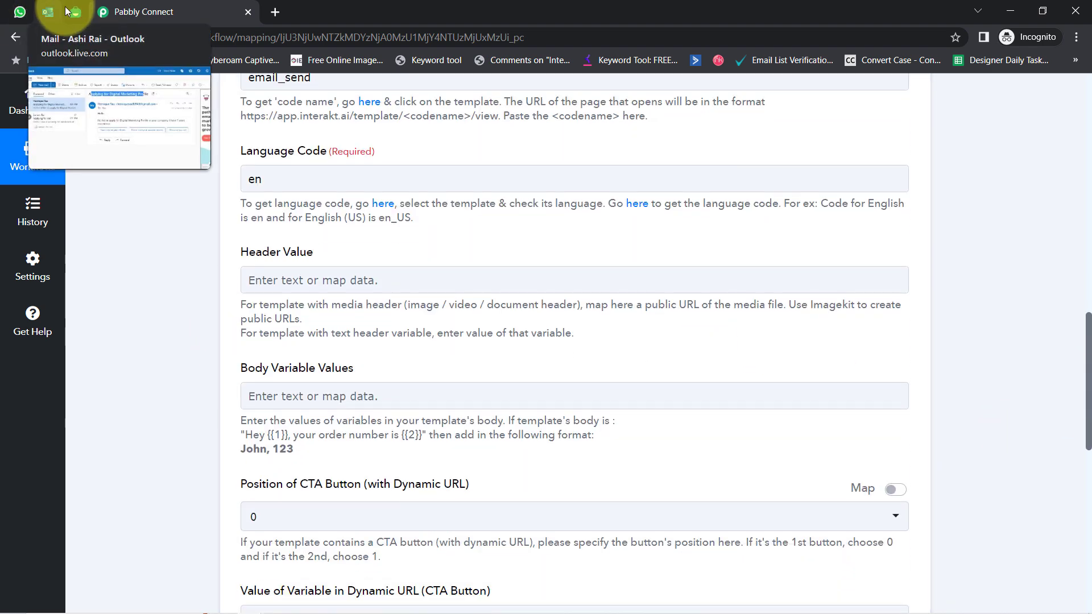
pyautogui.click(70, 11)
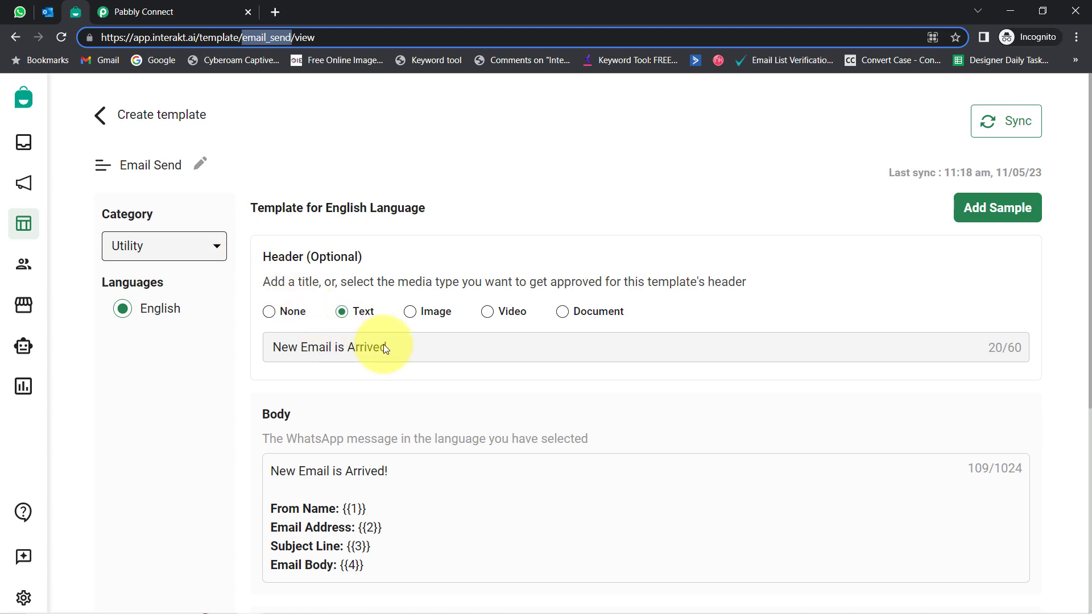
pyautogui.moveTo(384, 347); pyautogui.dragTo(249, 345)
pyautogui.hotkey('ctrl', 'c')
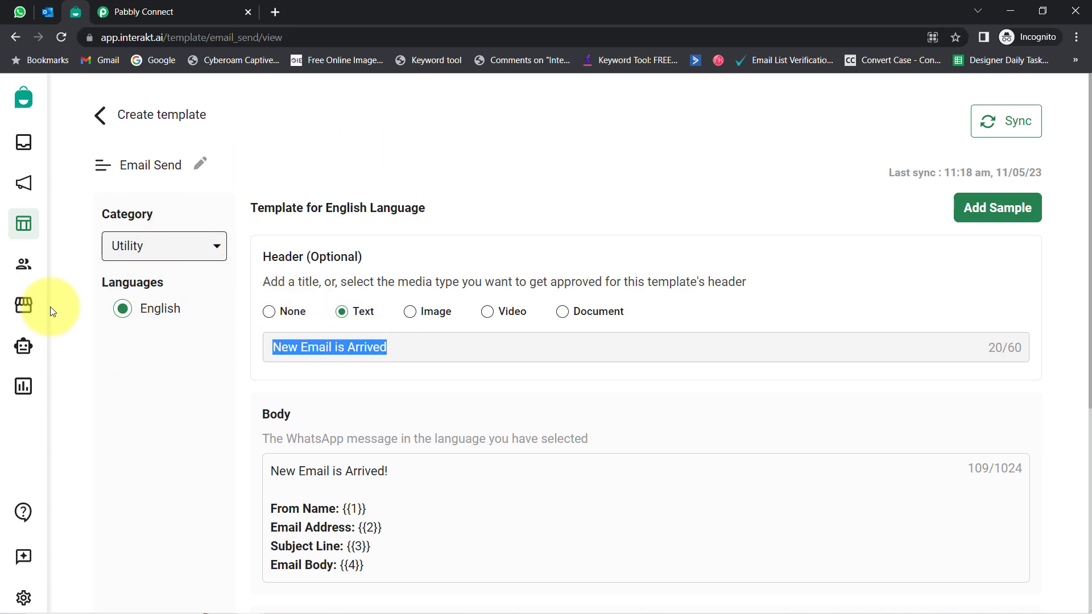
pyautogui.click(142, 12)
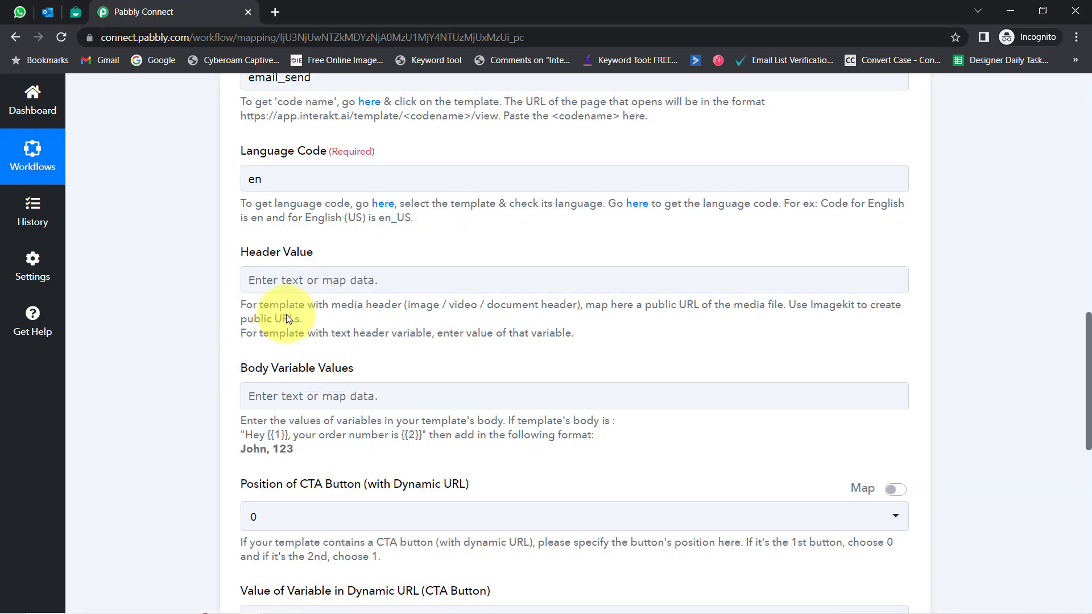
pyautogui.click(269, 279)
pyautogui.hotkey('ctrl', 'v')
pyautogui.click(207, 305)
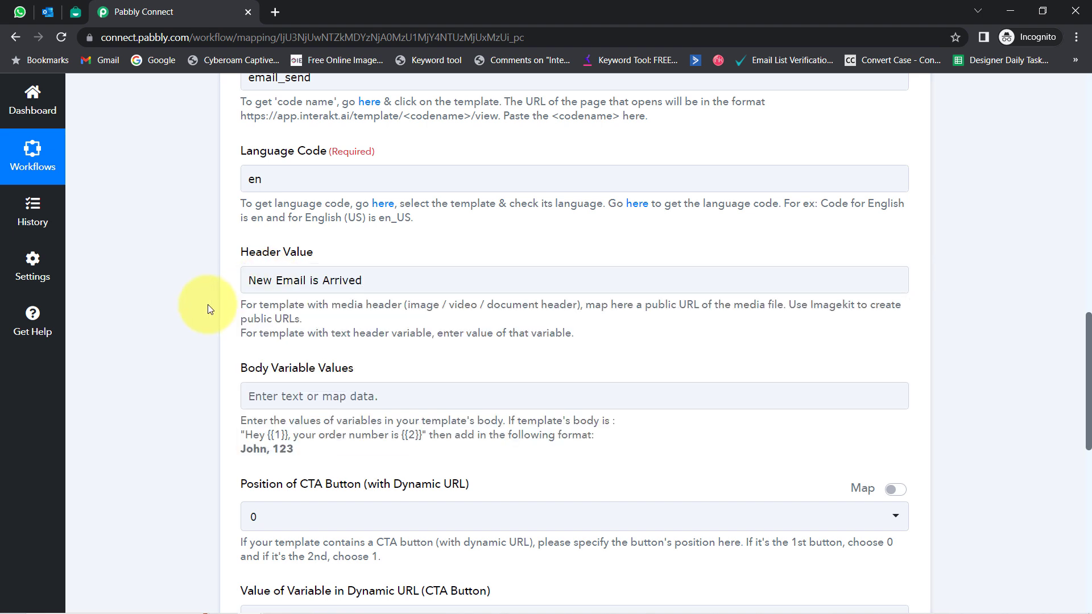
pyautogui.moveTo(356, 282); pyautogui.dragTo(240, 286)
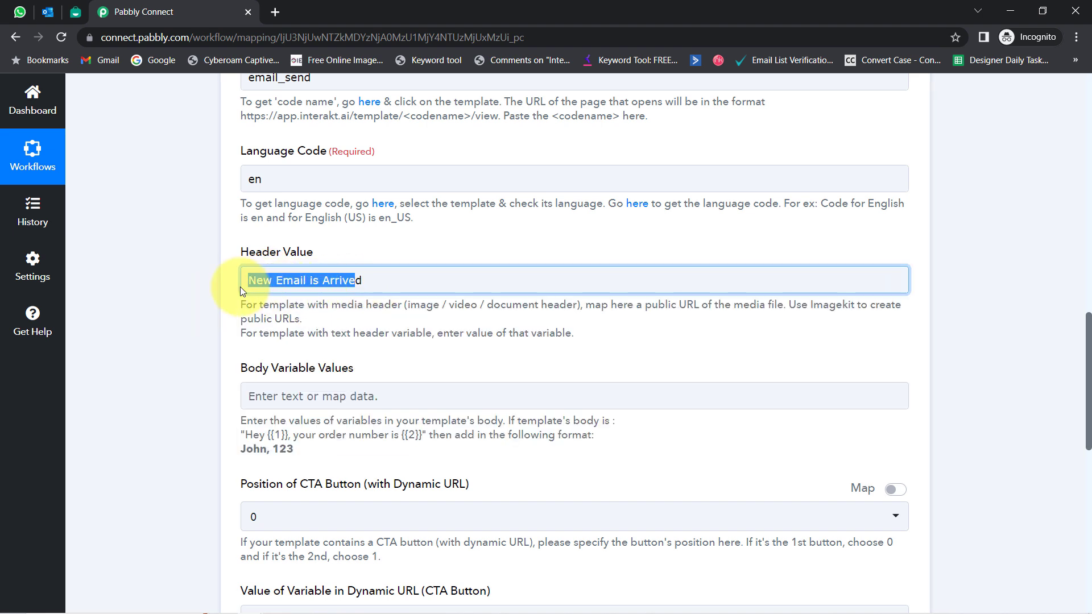
pyautogui.tripleClick(286, 279)
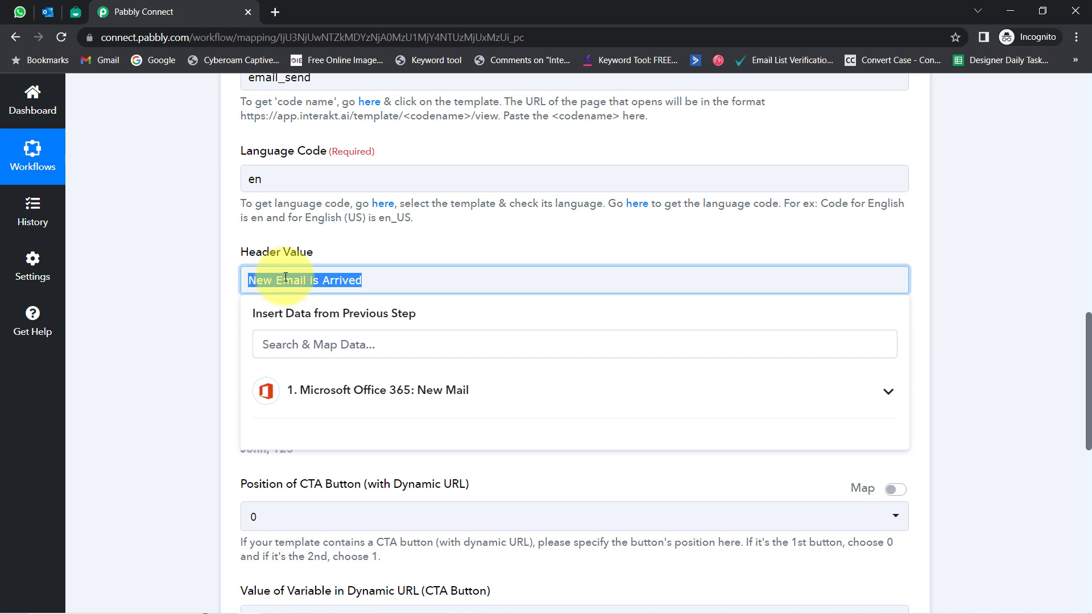
pyautogui.click(290, 278)
pyautogui.moveTo(348, 279); pyautogui.dragTo(252, 282)
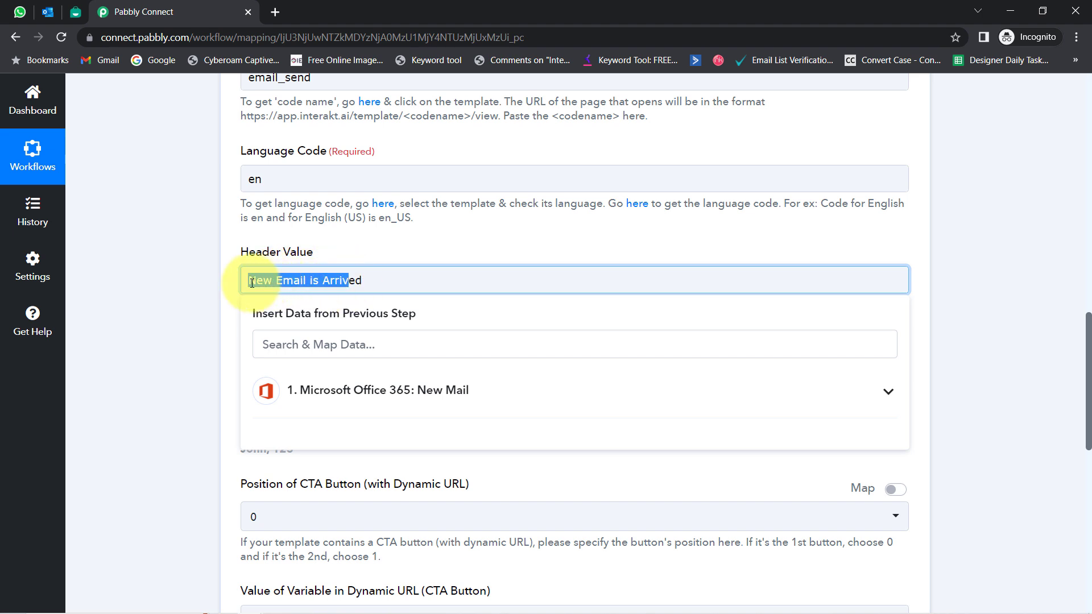
pyautogui.click(172, 289)
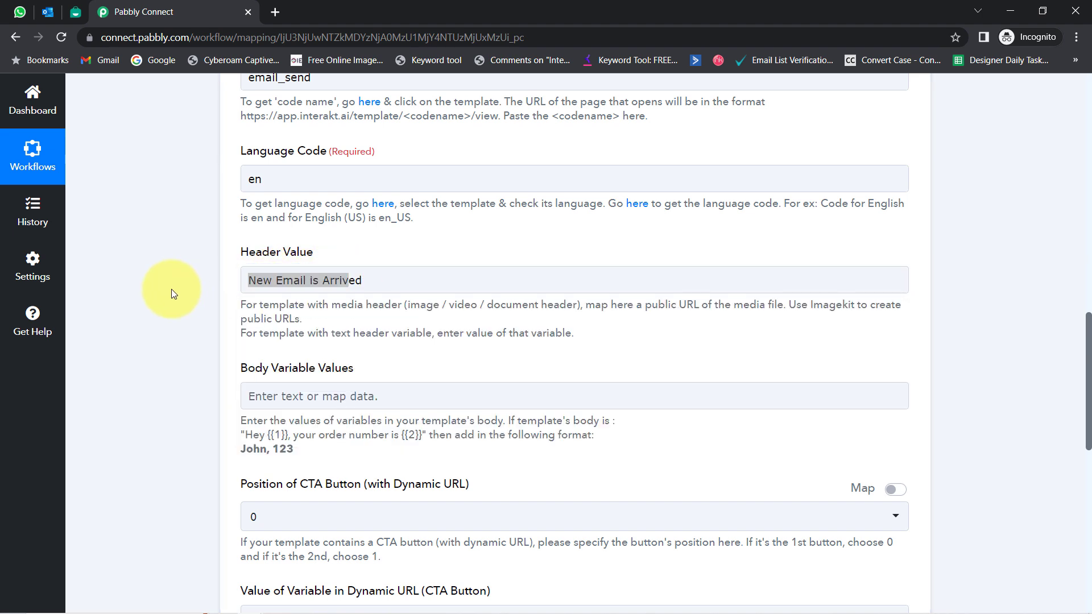
pyautogui.scroll(-2, 158, 331)
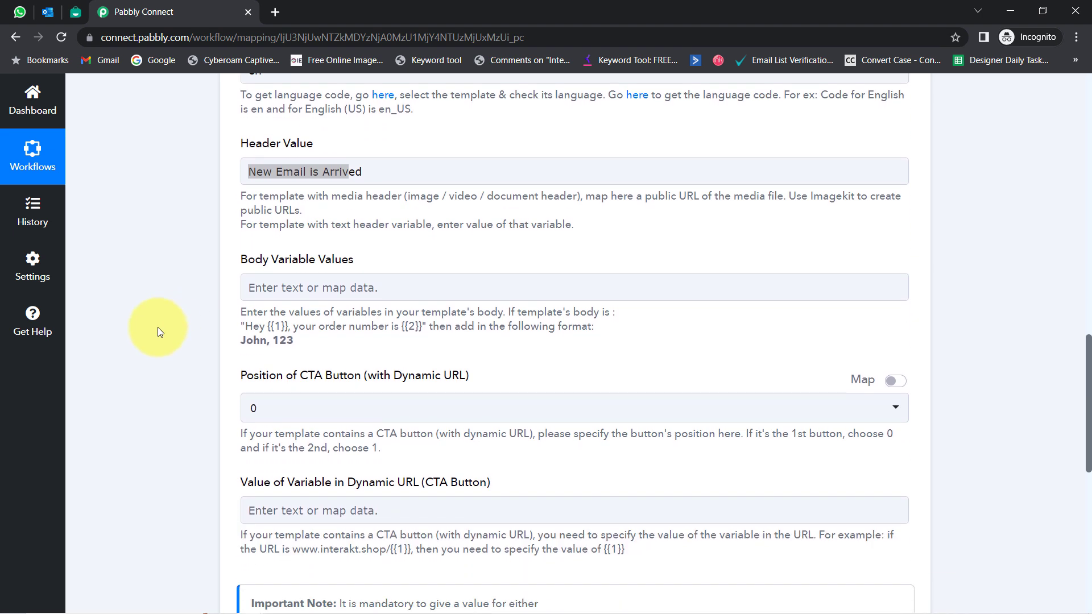
pyautogui.moveTo(254, 258); pyautogui.dragTo(352, 254)
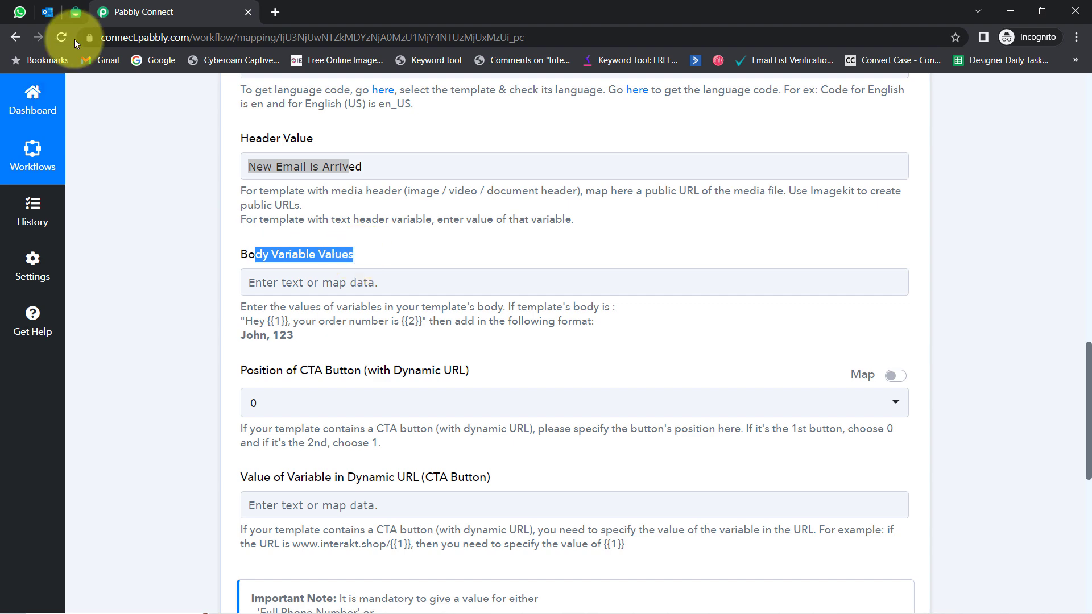
# Step: Compare the Interakt template body with the Body Variable Values example format
pyautogui.click(75, 12)
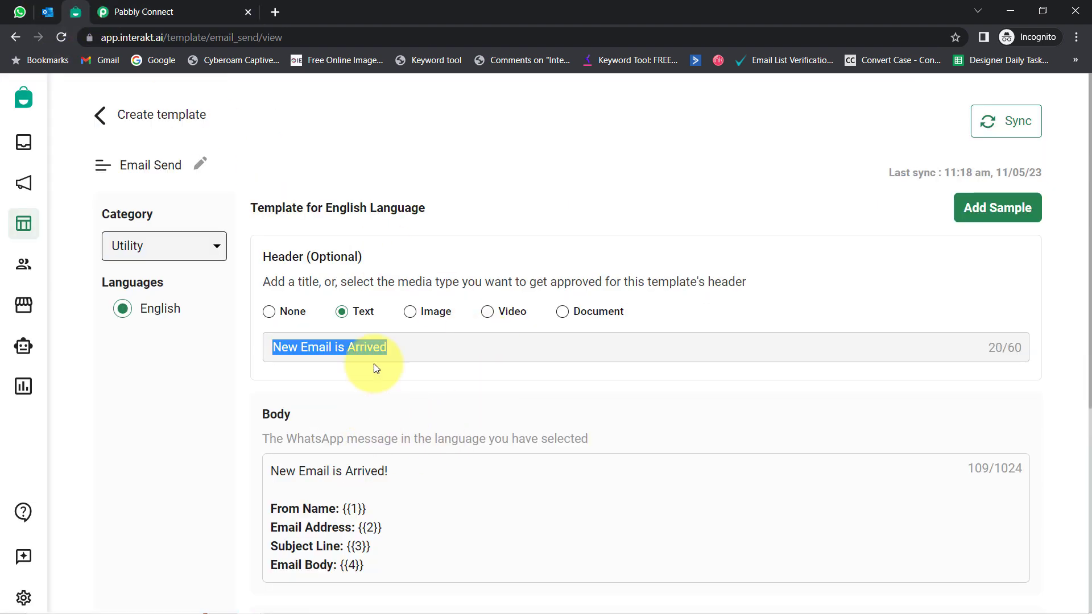
pyautogui.scroll(-4, 370, 366)
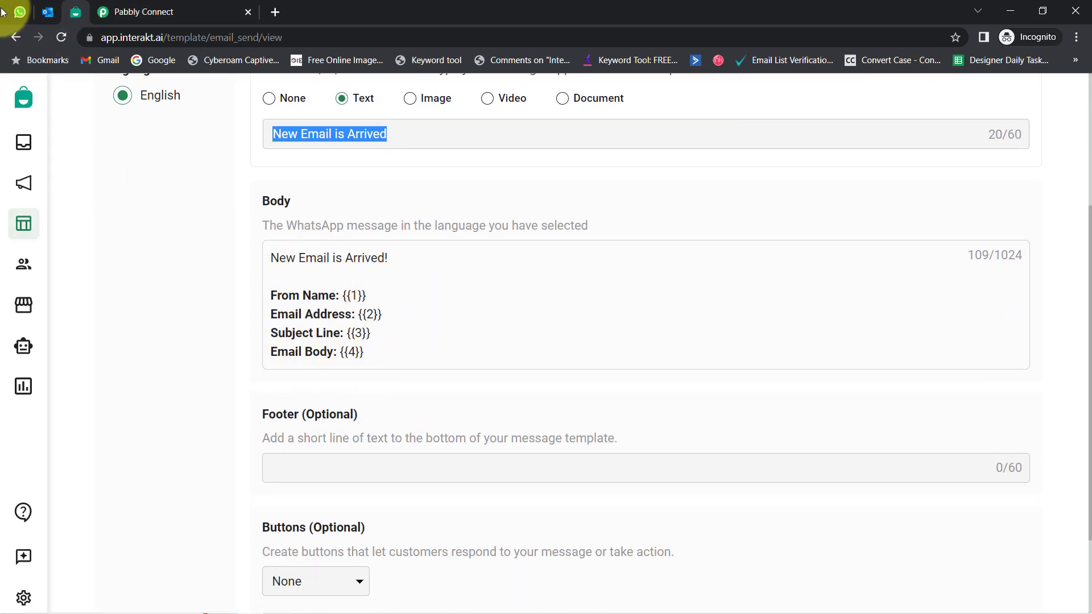
pyautogui.click(108, 12)
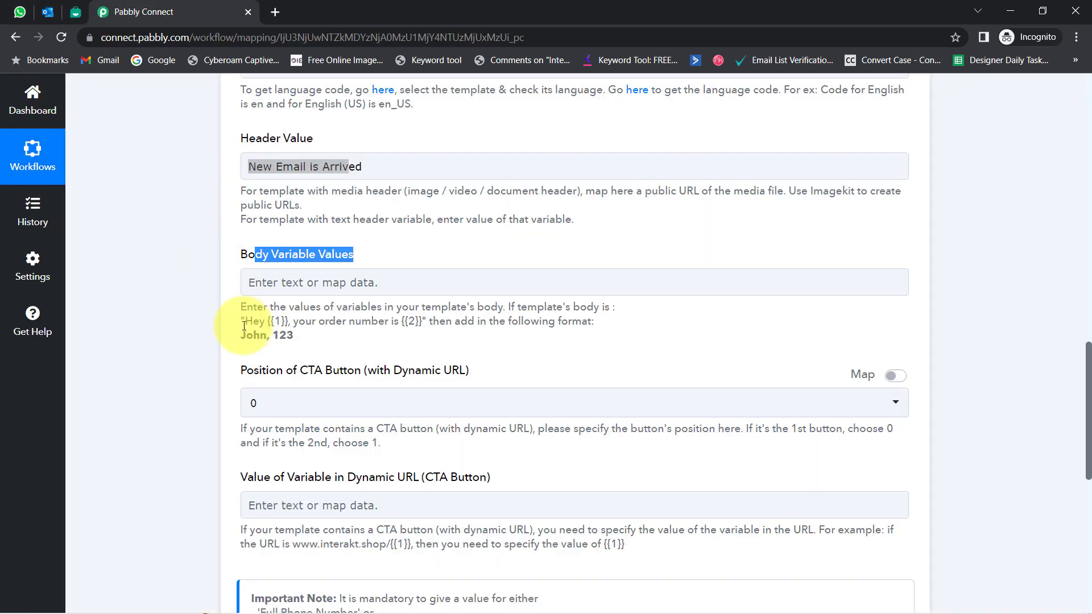
pyautogui.moveTo(246, 322); pyautogui.dragTo(279, 335)
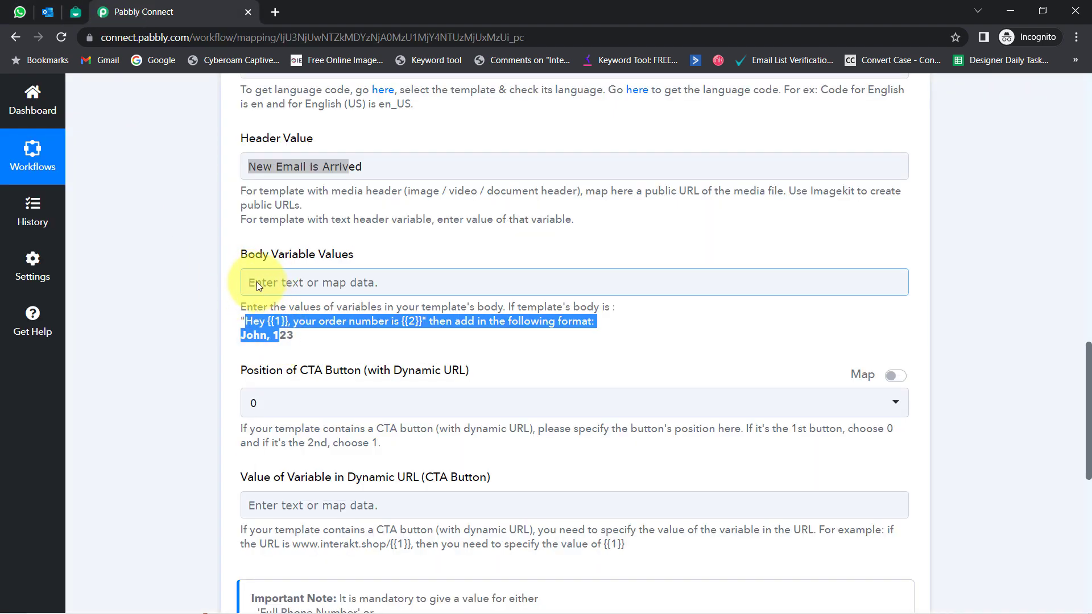
pyautogui.click(257, 282)
pyautogui.click(267, 341)
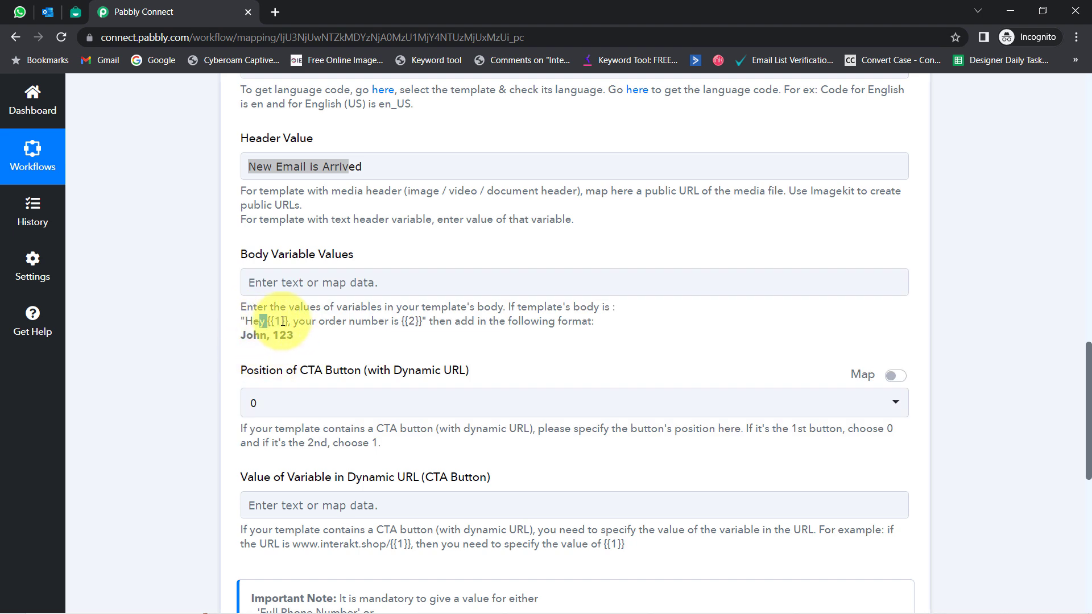
pyautogui.moveTo(378, 322); pyautogui.dragTo(428, 323)
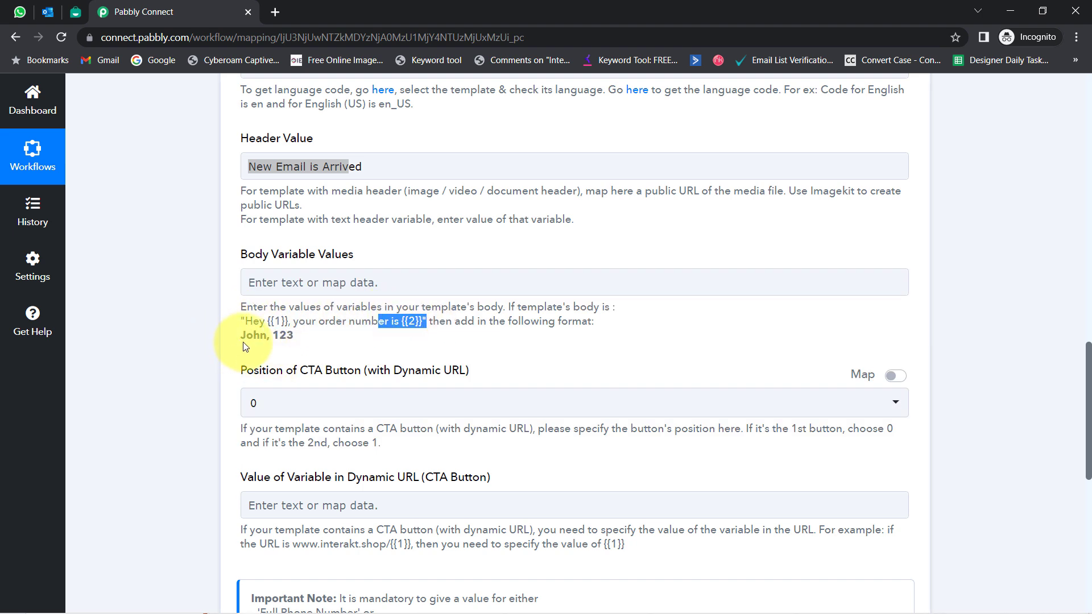
pyautogui.moveTo(279, 336); pyautogui.dragTo(306, 340)
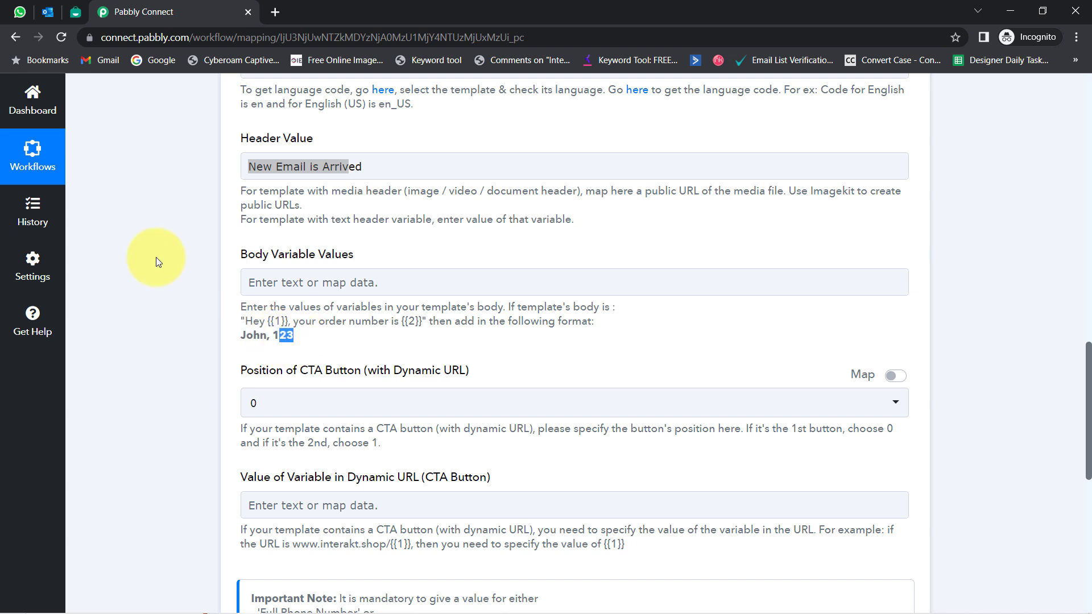
# Step: Check the template's From Name variable, then expand the Office 365 New Mail trigger
pyautogui.click(77, 12)
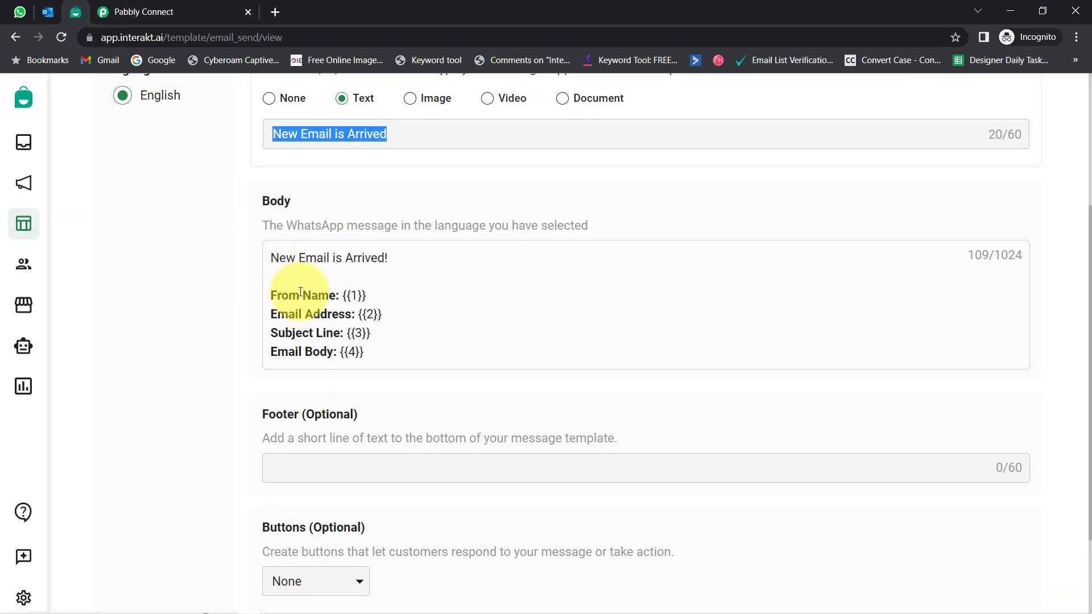
pyautogui.moveTo(281, 295); pyautogui.dragTo(368, 298)
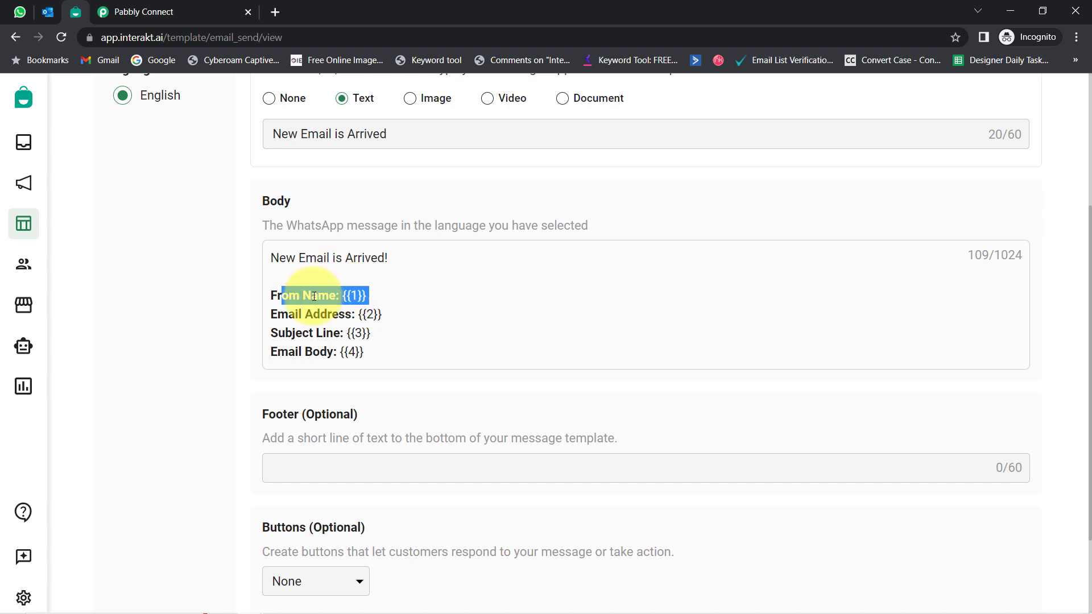
pyautogui.click(142, 7)
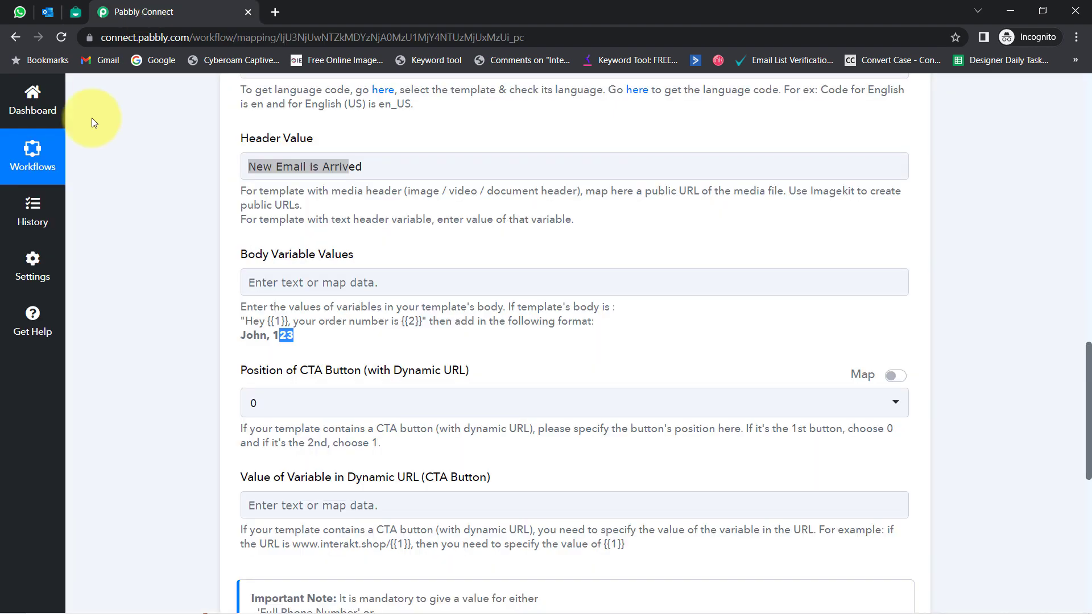
pyautogui.click(163, 293)
pyautogui.moveTo(1089, 405); pyautogui.dragTo(1021, 161)
pyautogui.click(325, 211)
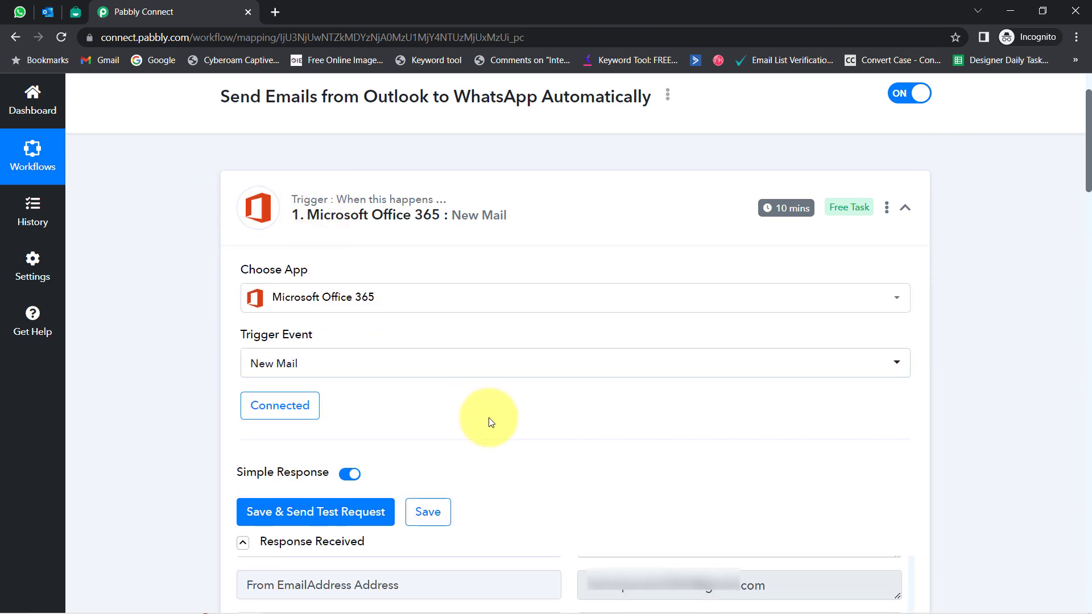
# Step: Scroll down to the Interakt action and open Body Variable Values' data list
pyautogui.scroll(-4, 487, 421)
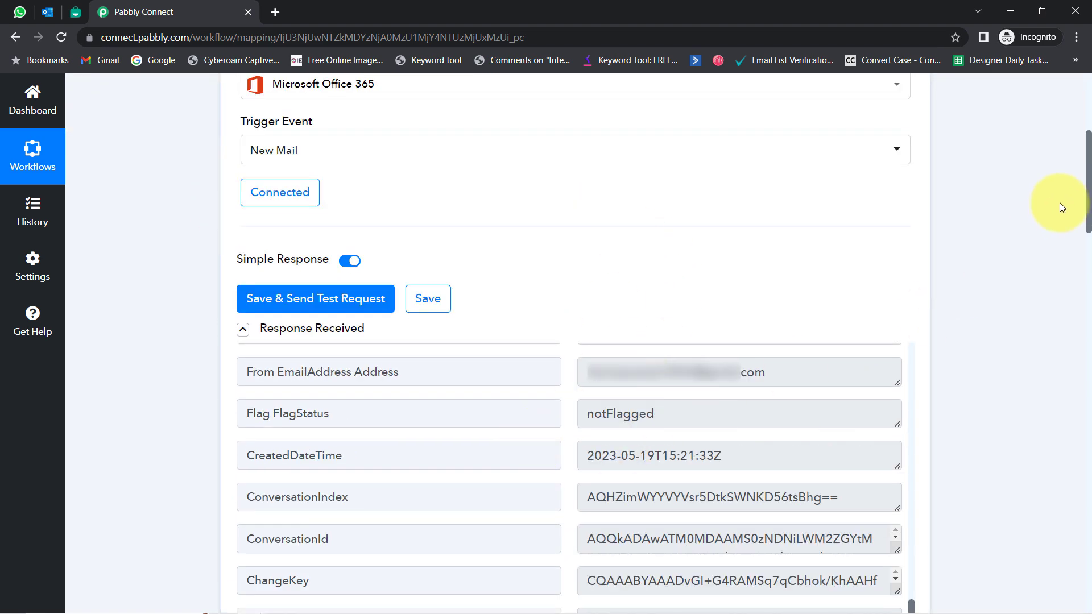
pyautogui.moveTo(1085, 171); pyautogui.dragTo(1061, 409)
pyautogui.scroll(-5, 1061, 413)
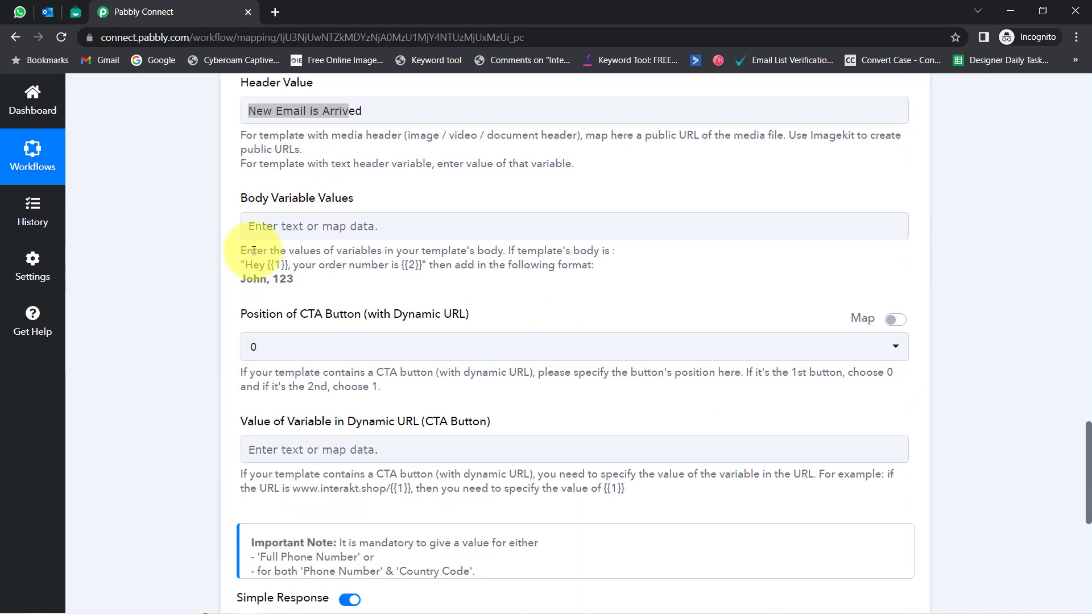
pyautogui.click(260, 228)
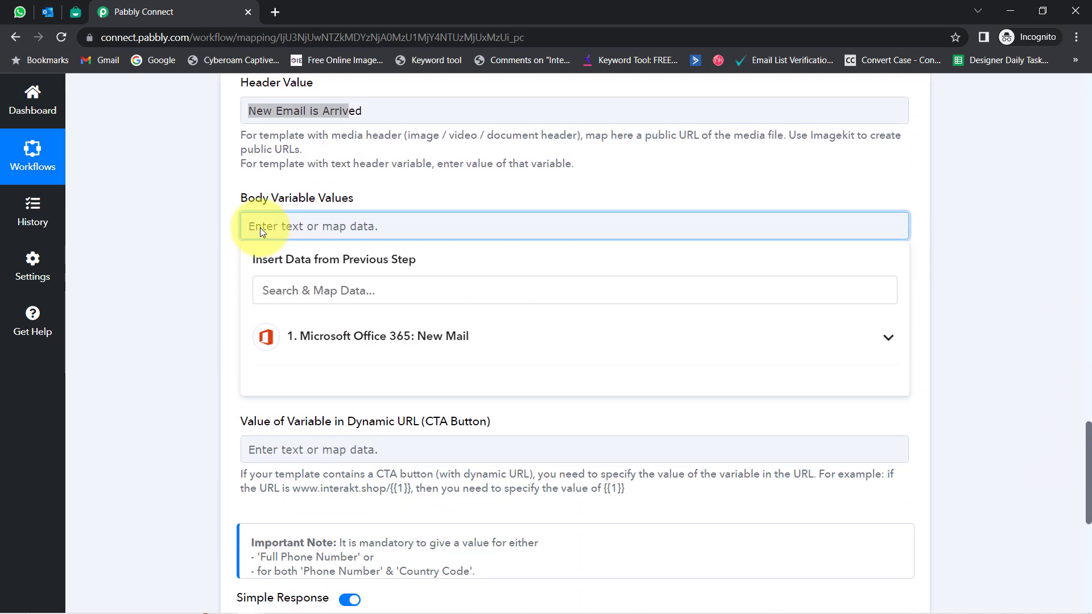
# Step: Map the sender's name and sender email address as the first two body variables
pyautogui.click(336, 342)
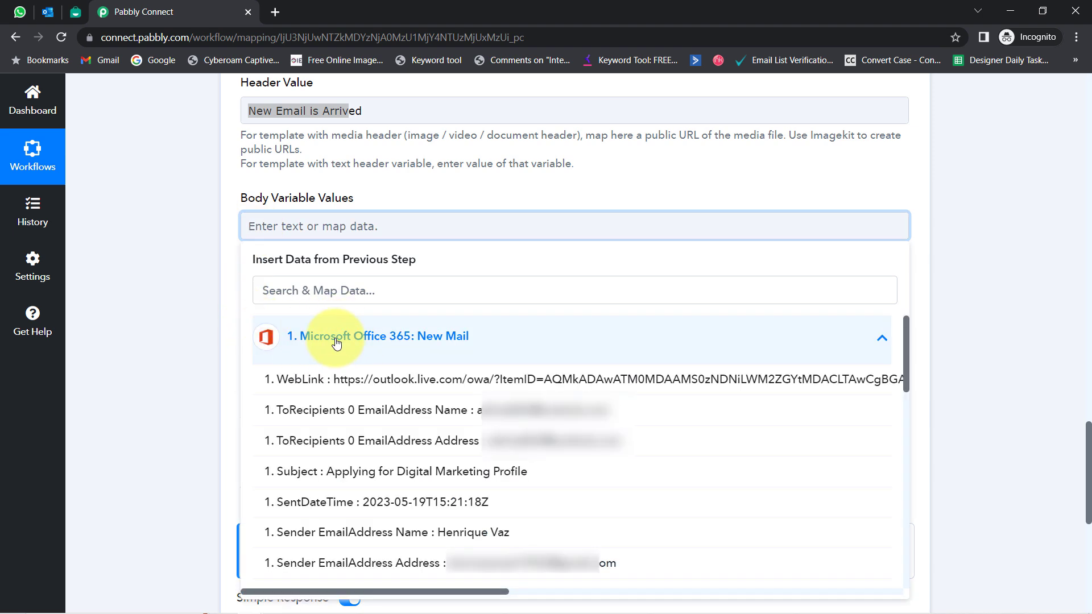
pyautogui.click(319, 290)
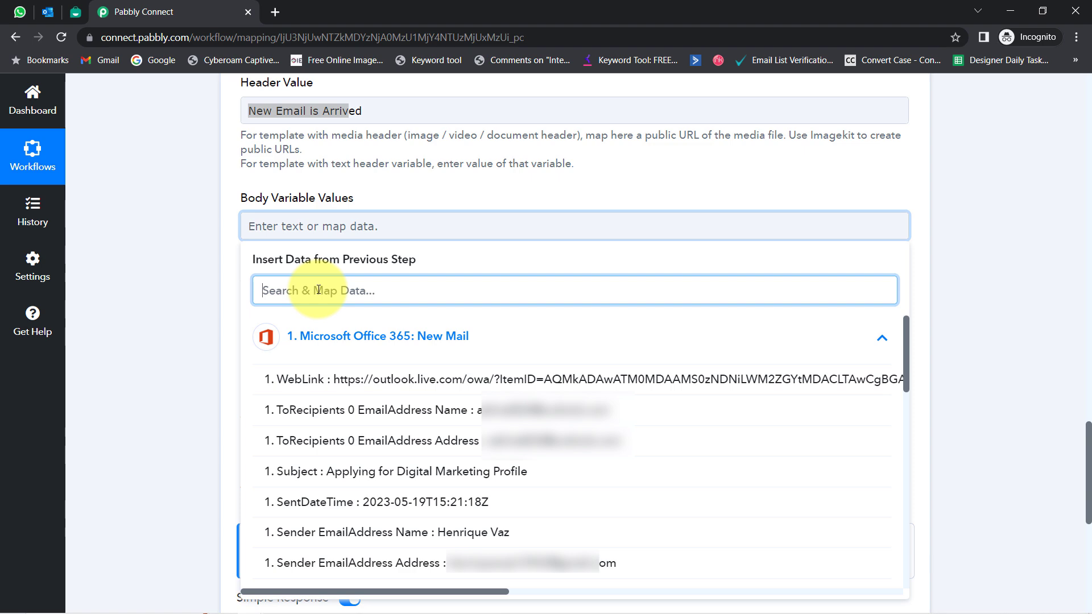
pyautogui.click(475, 534)
pyautogui.click(352, 242)
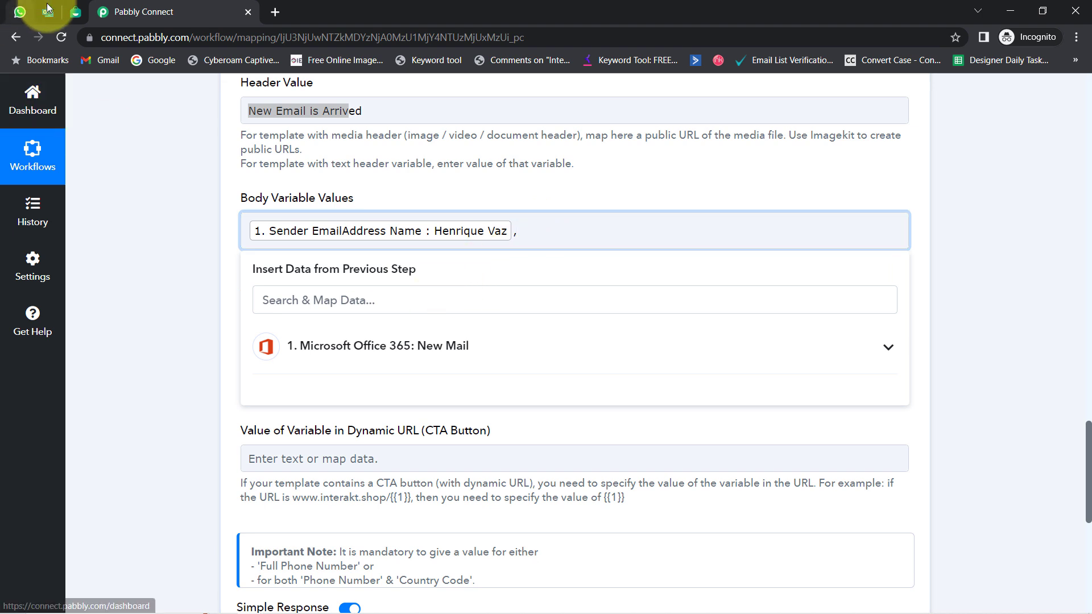
pyautogui.click(75, 11)
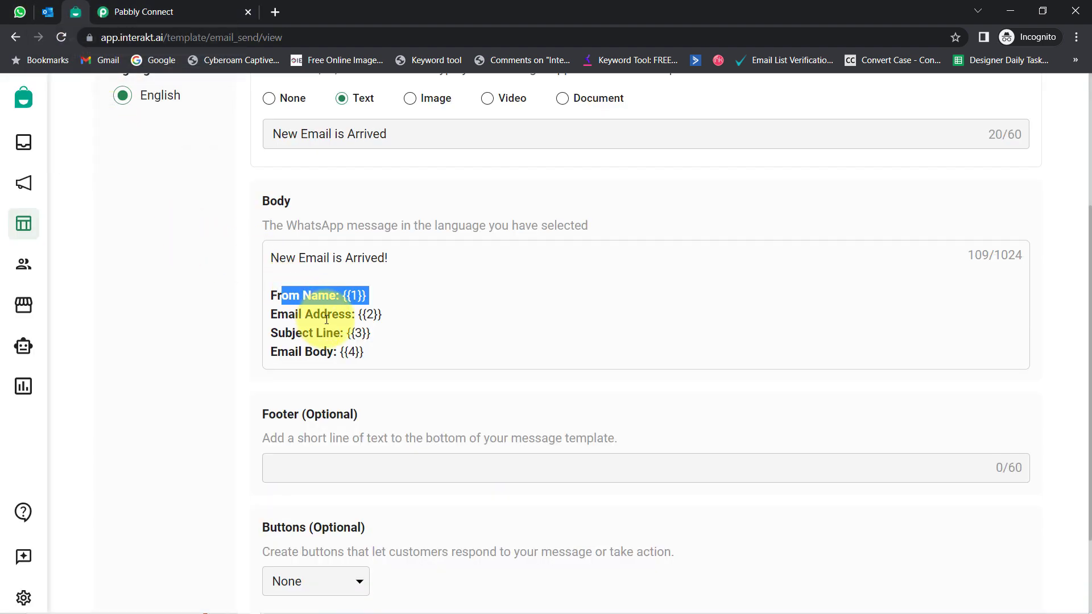
pyautogui.click(140, 11)
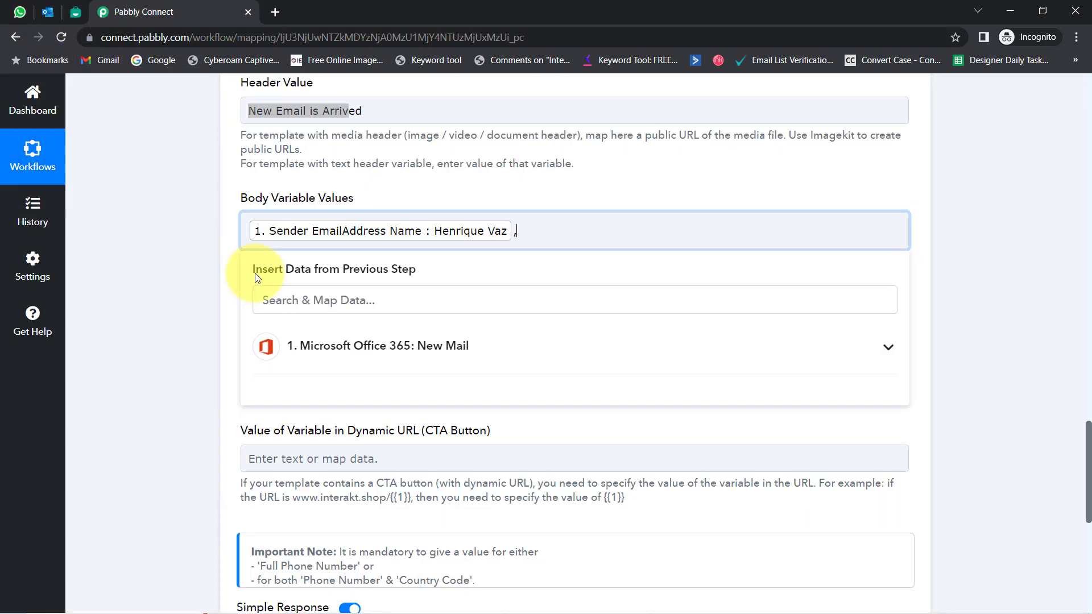
pyautogui.click(284, 298)
pyautogui.write('@')
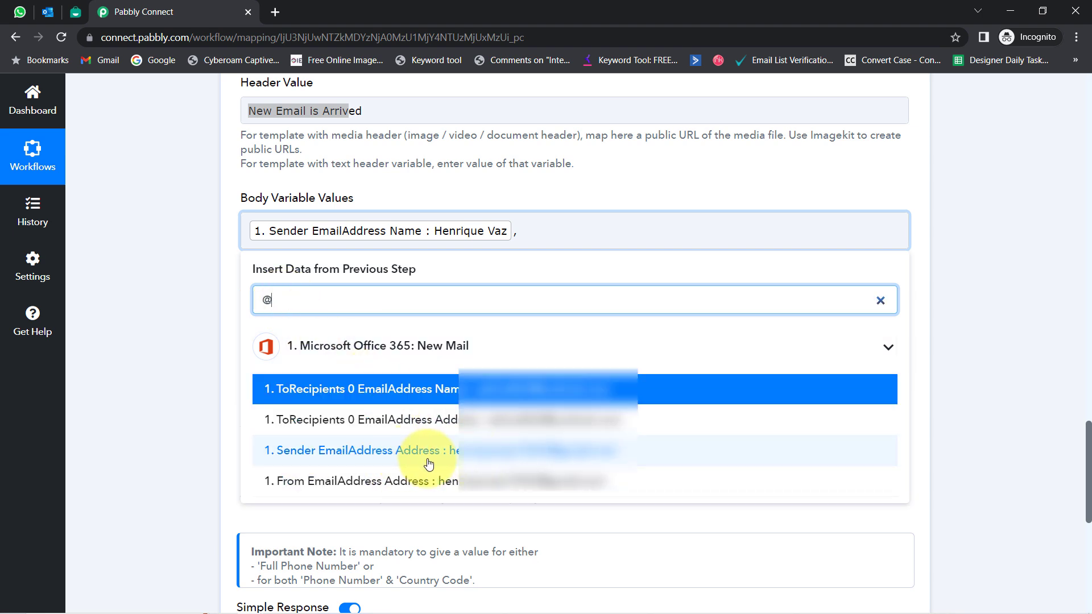
pyautogui.click(373, 482)
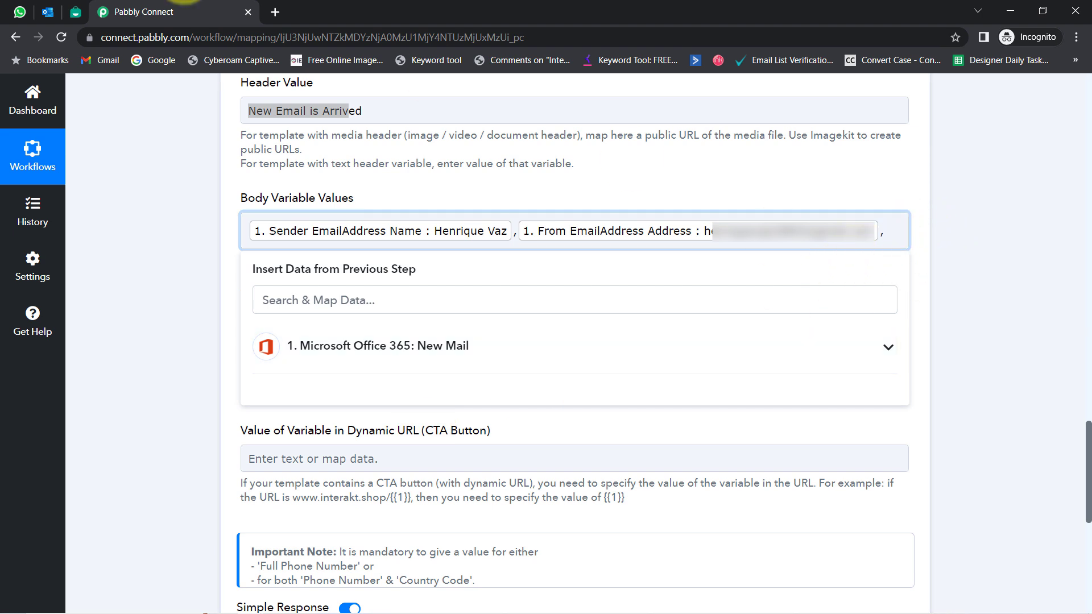
# Step: Map the email Subject and BodyPreview as the third and fourth body variables
pyautogui.click(75, 11)
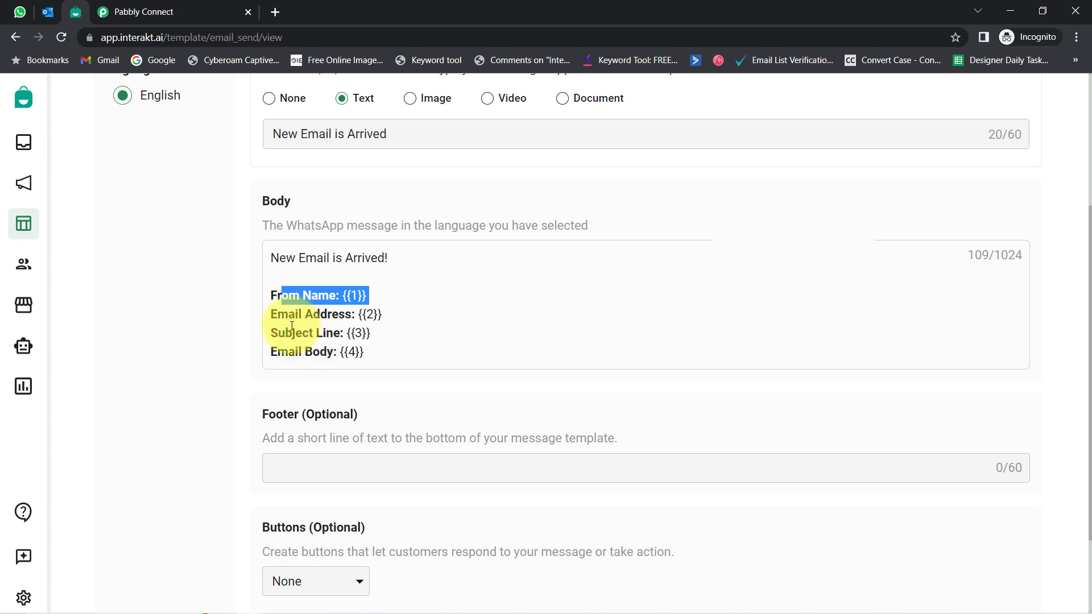
pyautogui.moveTo(286, 333); pyautogui.dragTo(344, 333)
pyautogui.click(145, 12)
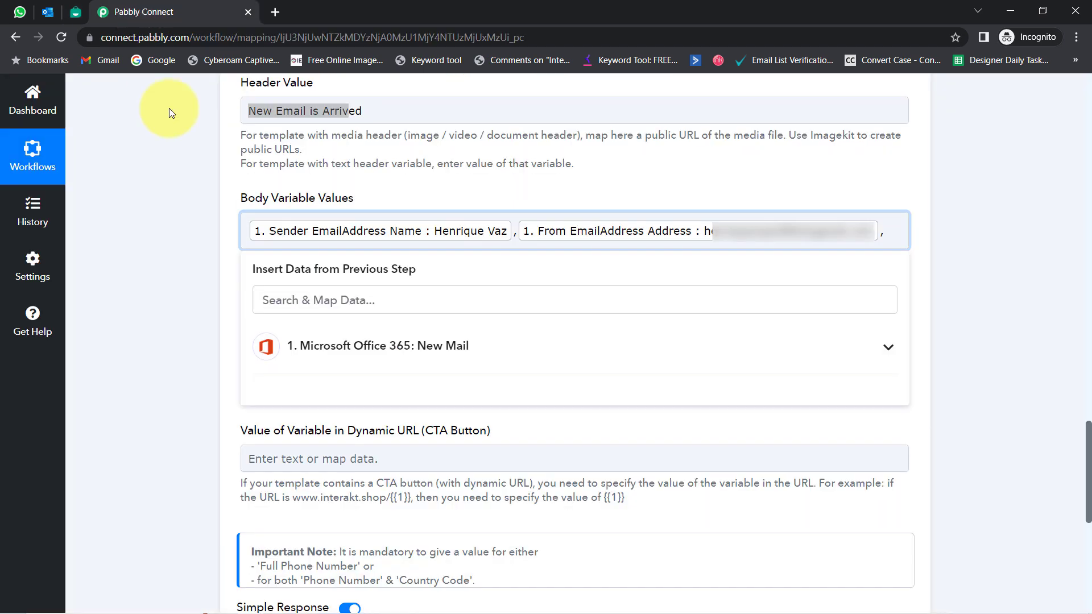
pyautogui.click(274, 306)
pyautogui.write('subj')
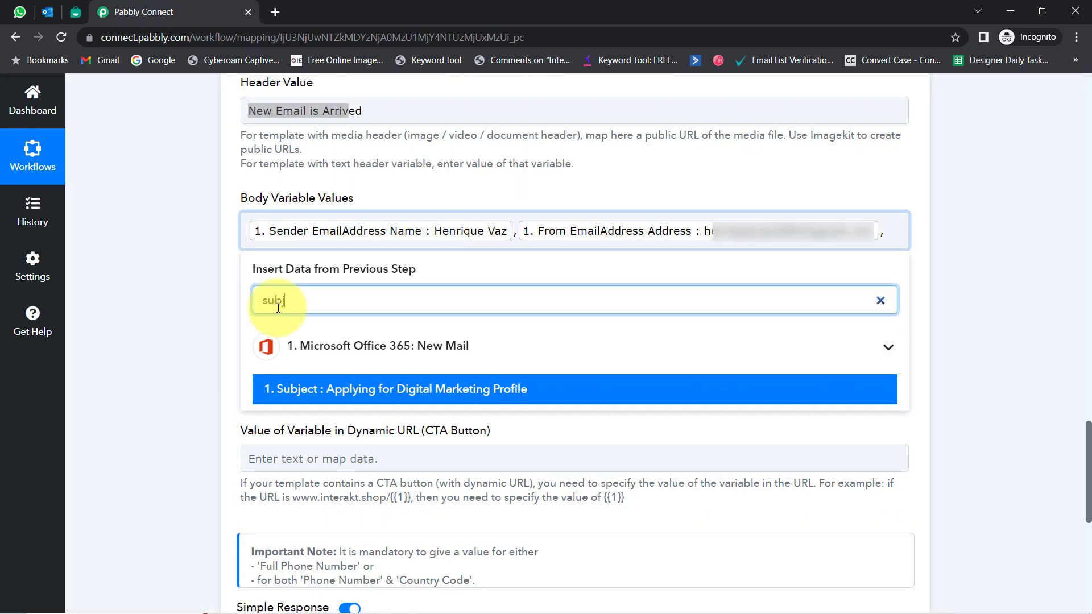
pyautogui.click(341, 390)
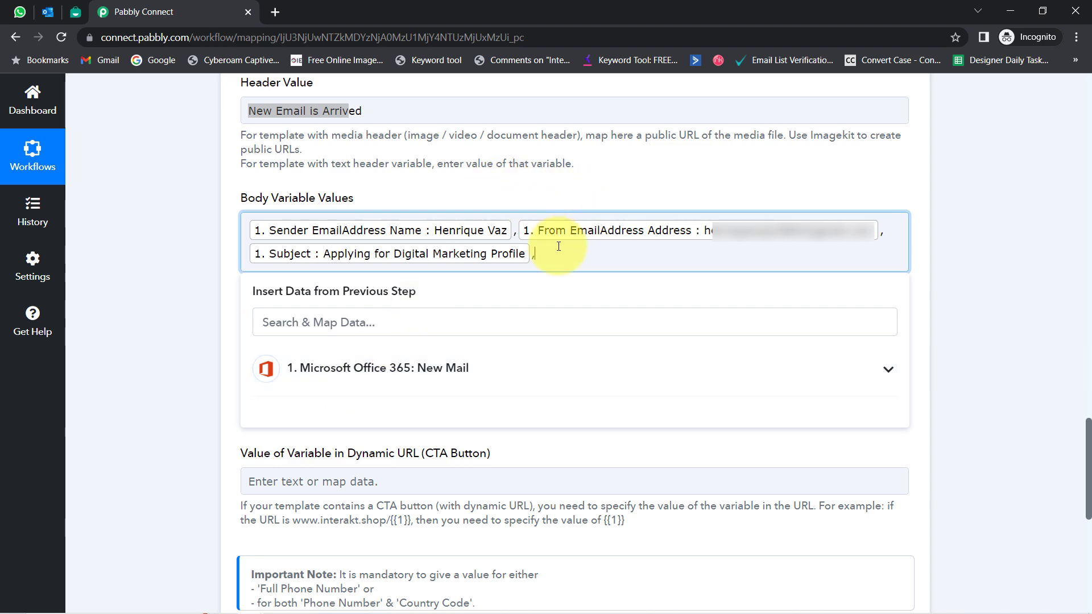
pyautogui.click(353, 322)
pyautogui.write('bod')
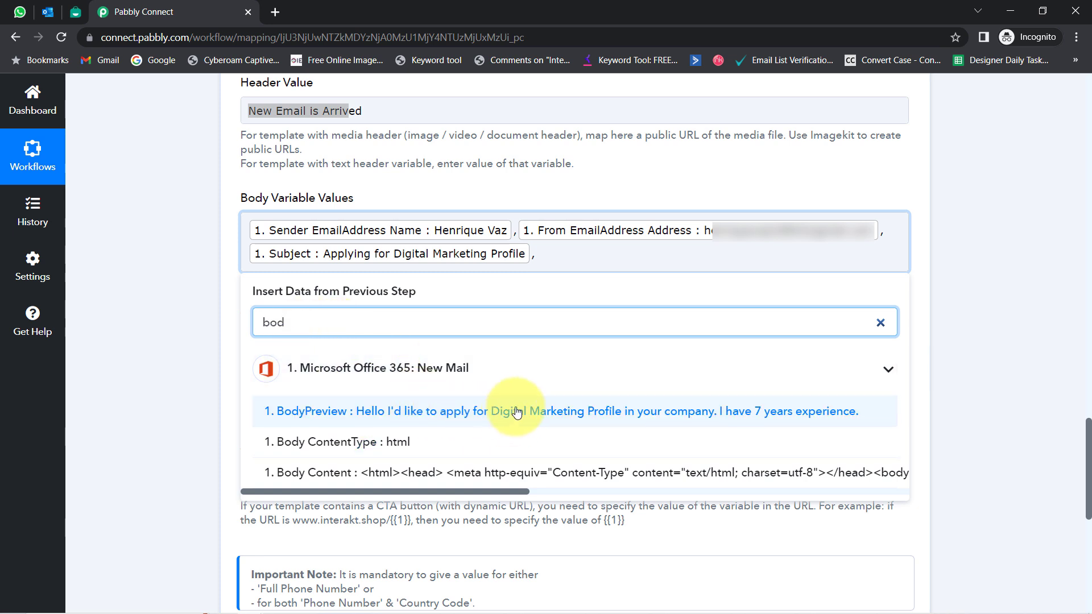
pyautogui.click(550, 413)
pyautogui.click(156, 302)
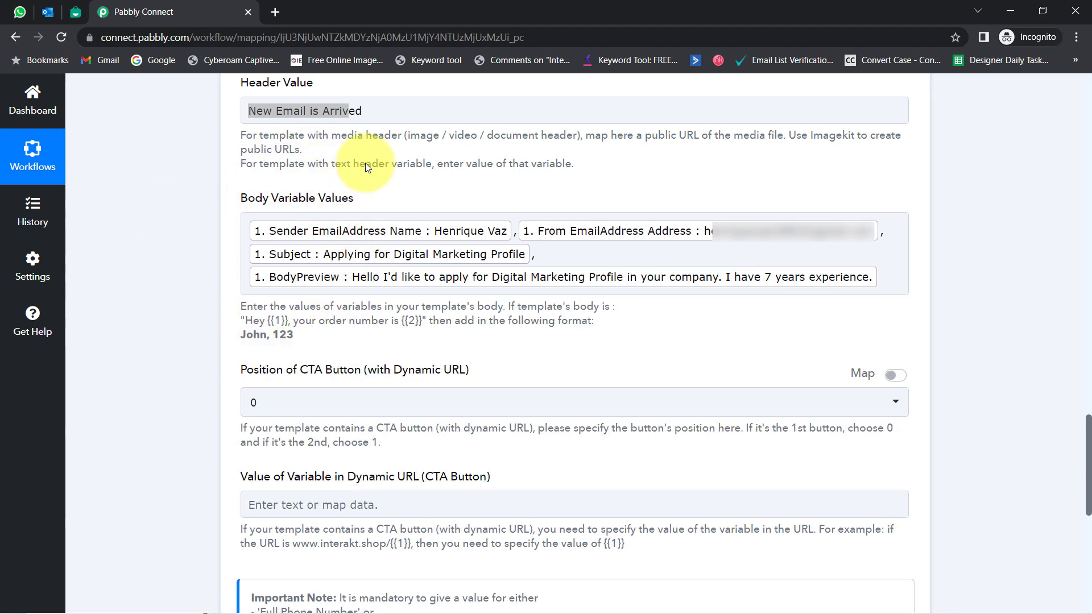
# Step: Review the body variables, CTA button position, dynamic URL and phone number mapping
pyautogui.click(68, 8)
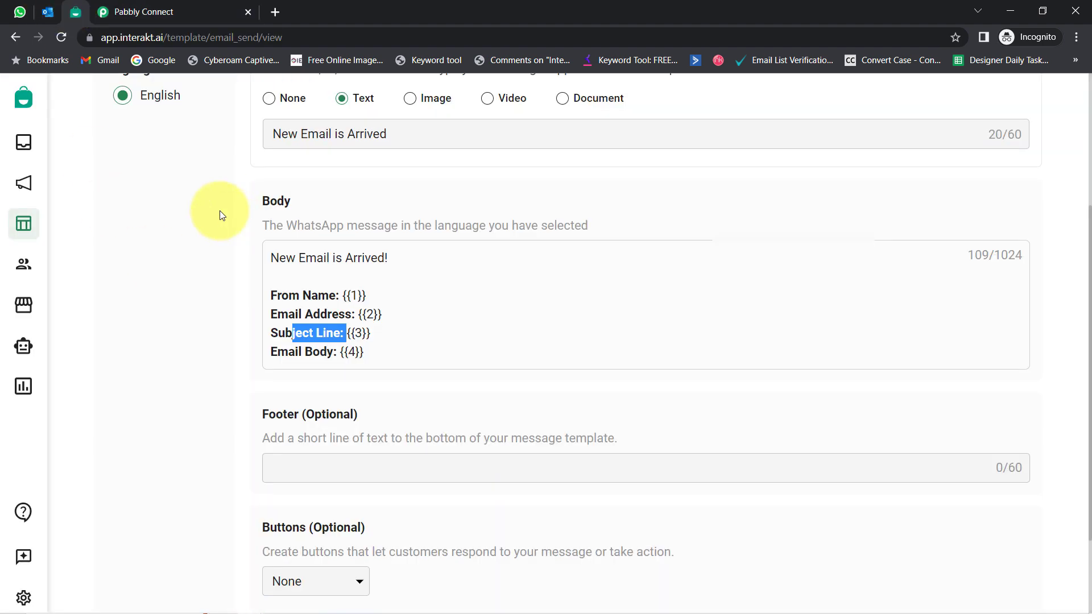
pyautogui.click(155, 22)
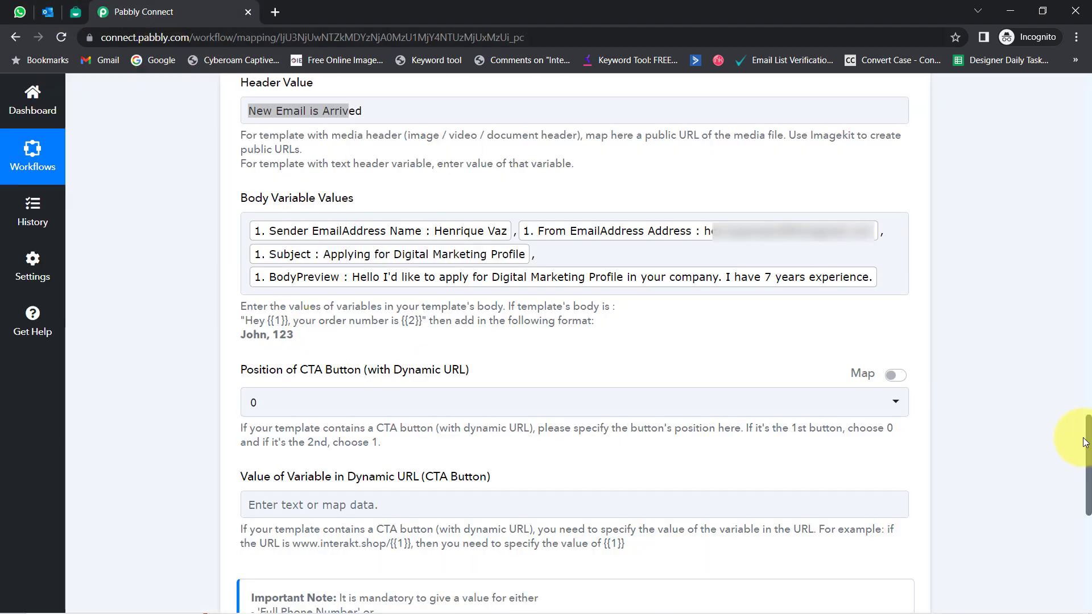
pyautogui.moveTo(1089, 439); pyautogui.dragTo(1065, 474)
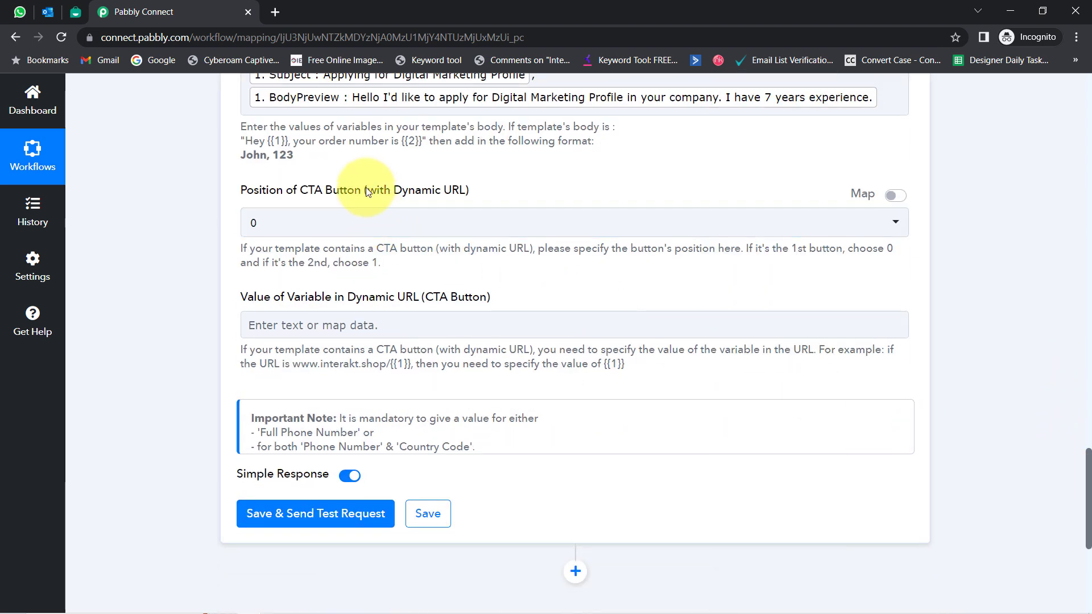
pyautogui.moveTo(395, 190); pyautogui.dragTo(308, 190)
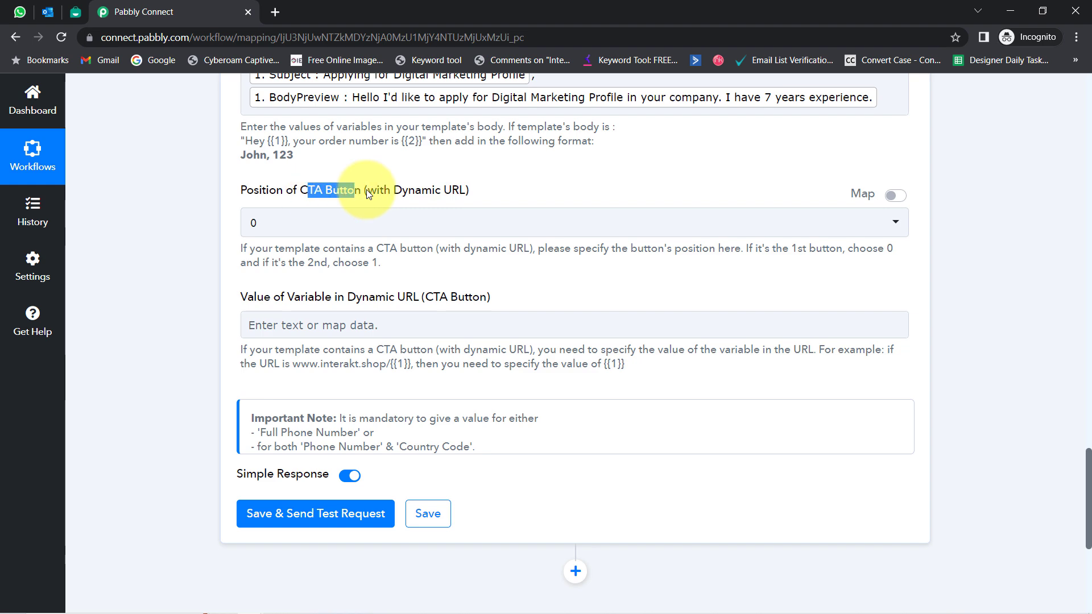
pyautogui.moveTo(415, 297); pyautogui.dragTo(492, 298)
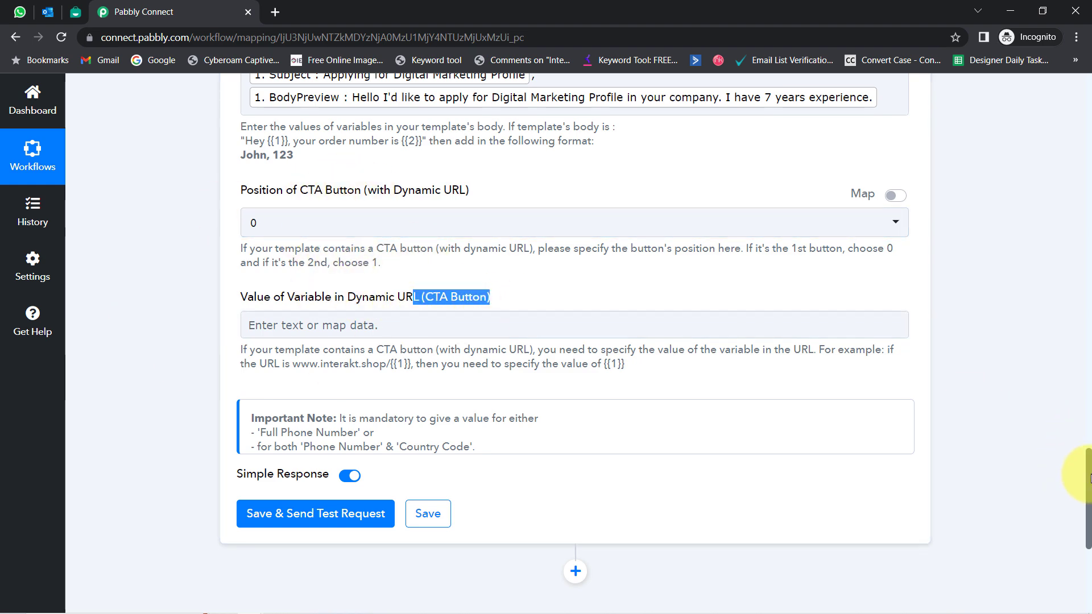
pyautogui.moveTo(1090, 477); pyautogui.dragTo(1074, 356)
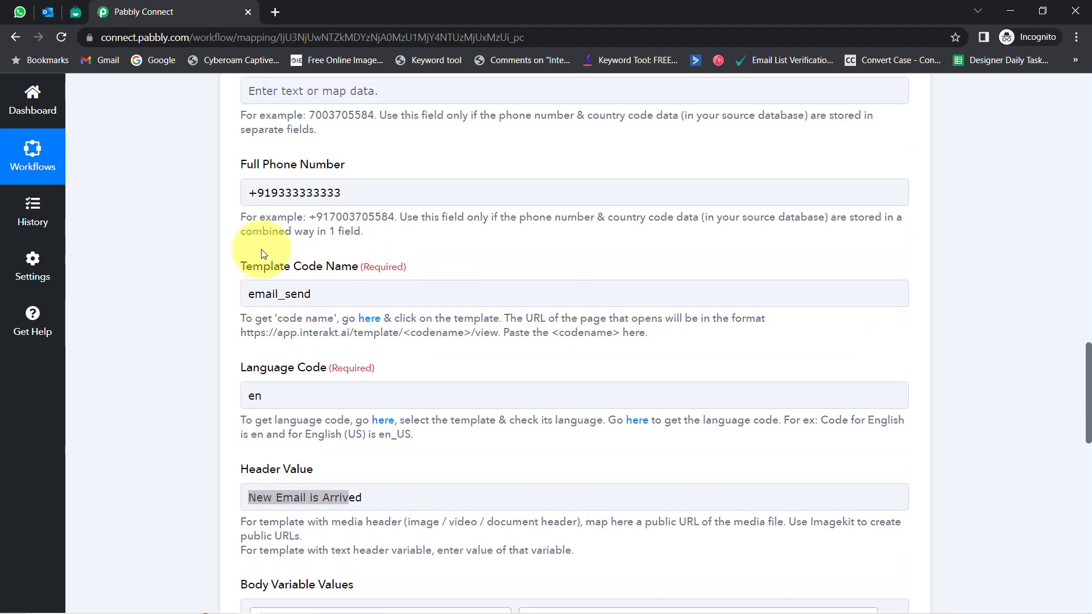
pyautogui.moveTo(274, 192); pyautogui.dragTo(348, 189)
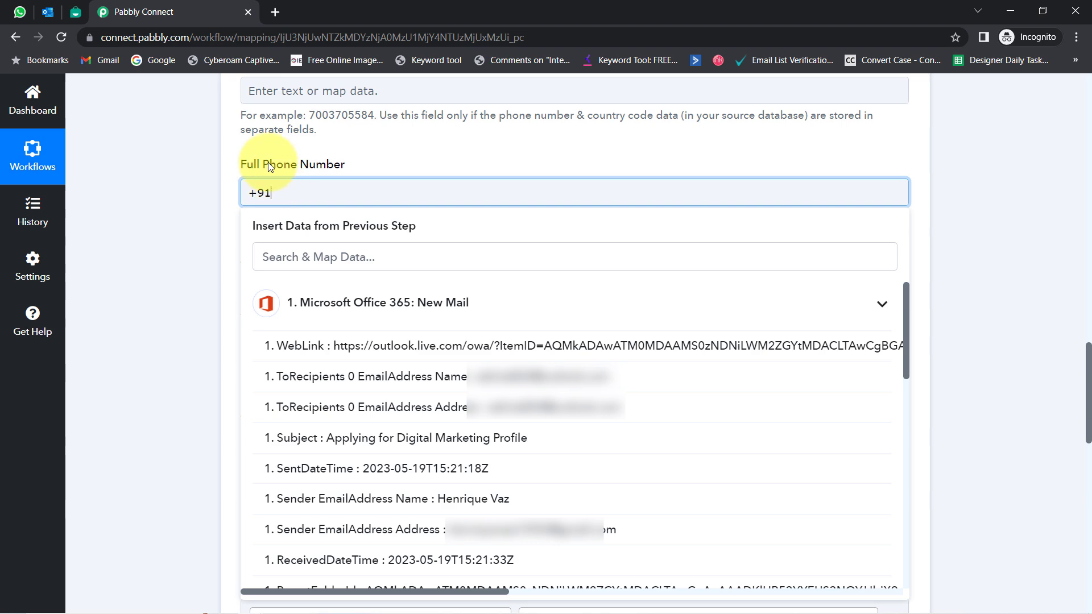
pyautogui.click(19, 11)
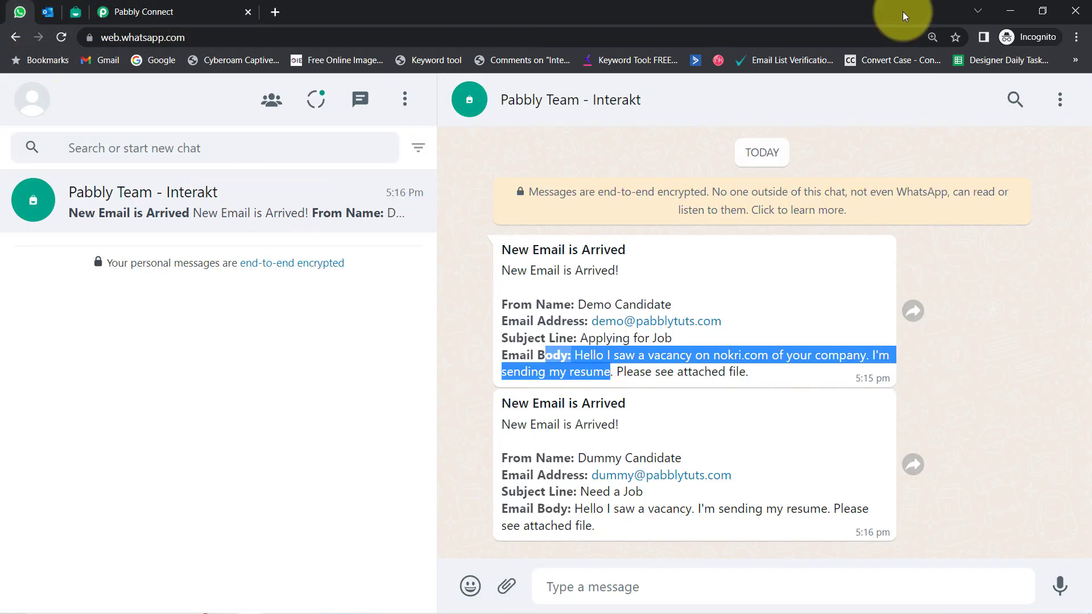
# Step: Delete the Pabbly Team - Interakt chat from WhatsApp Web, leaving no chats
pyautogui.click(1059, 103)
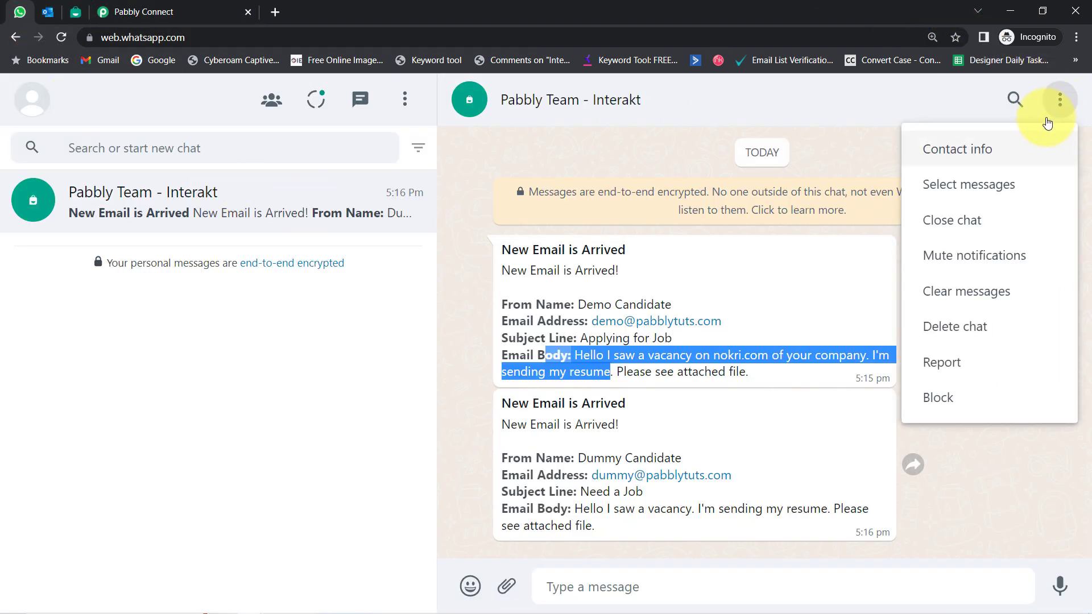
pyautogui.click(939, 329)
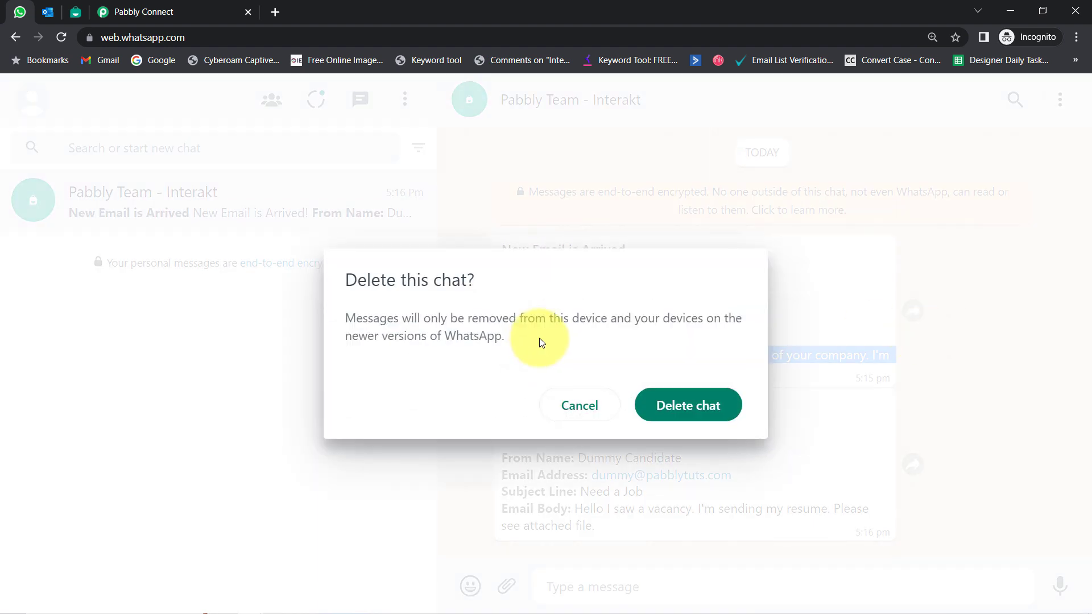
pyautogui.click(712, 406)
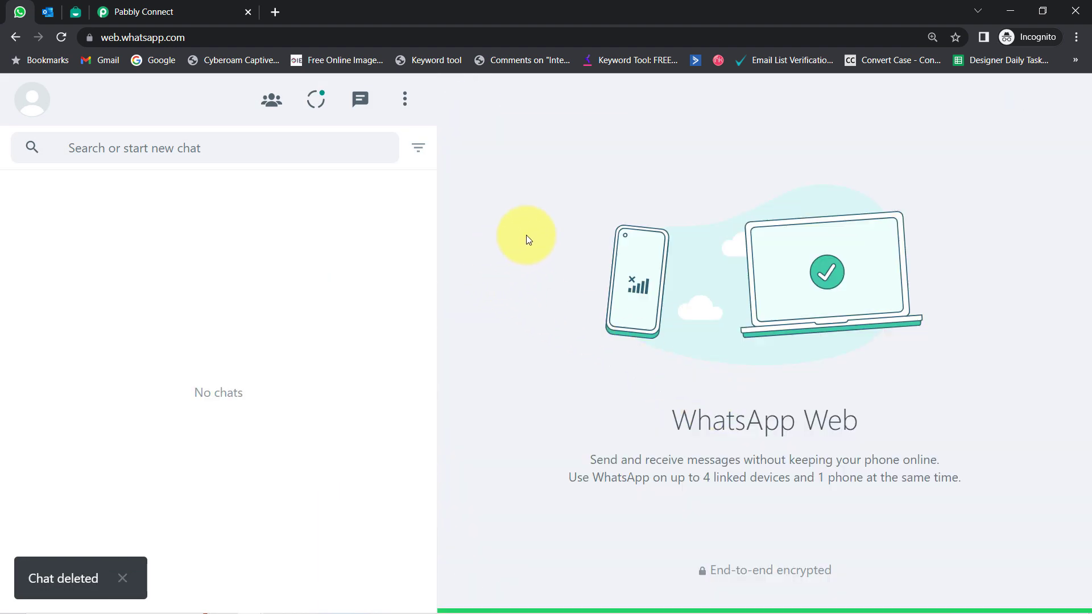
pyautogui.click(149, 10)
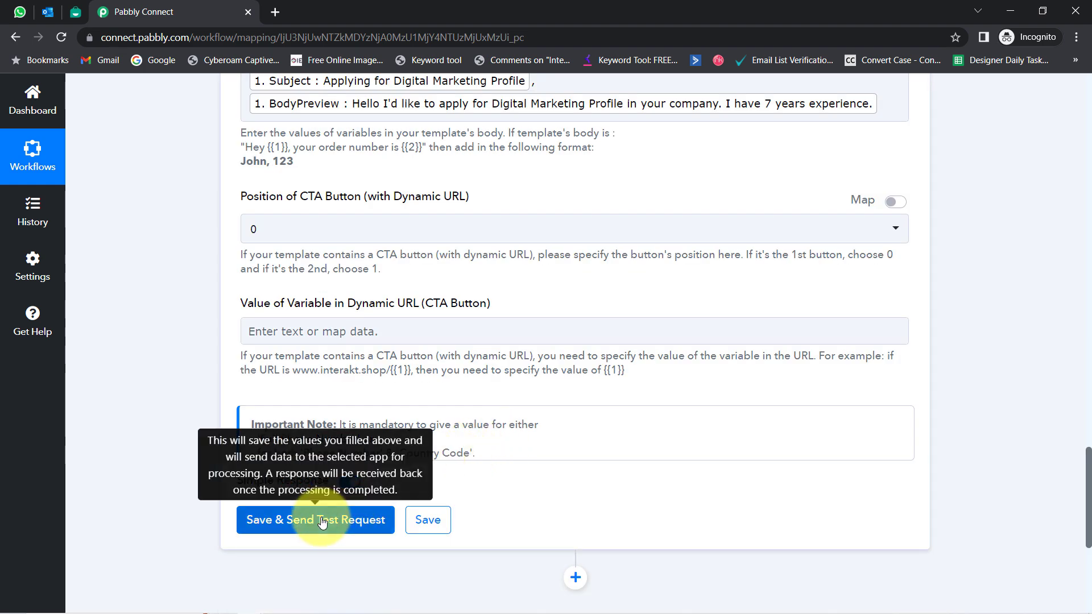
# Step: Save & Send Test Request for the Interakt step and view the api.interakt.ai response
pyautogui.click(323, 520)
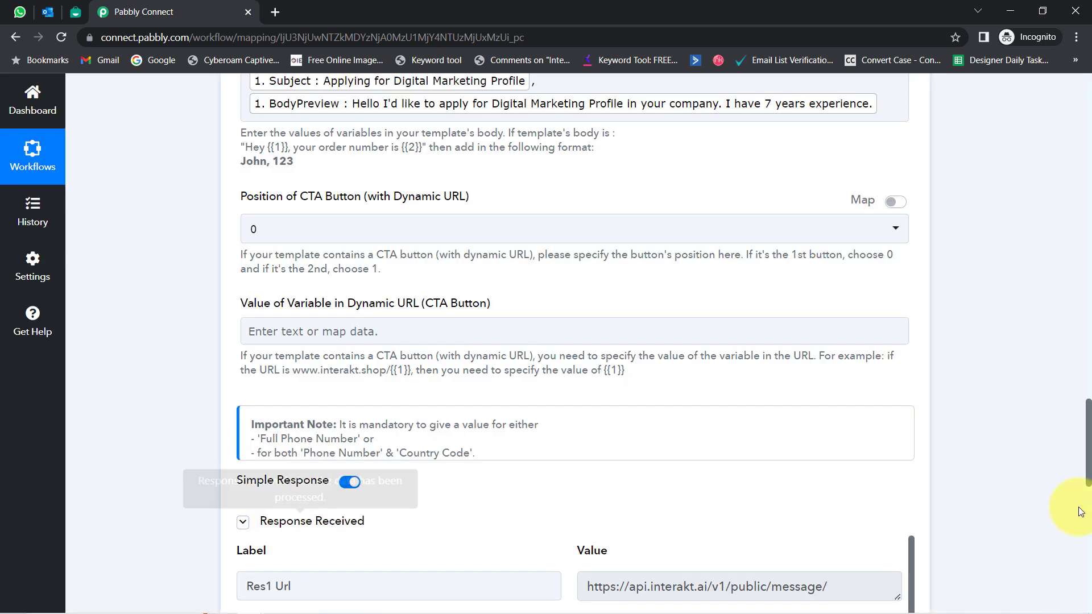
pyautogui.moveTo(1088, 417); pyautogui.dragTo(1088, 425)
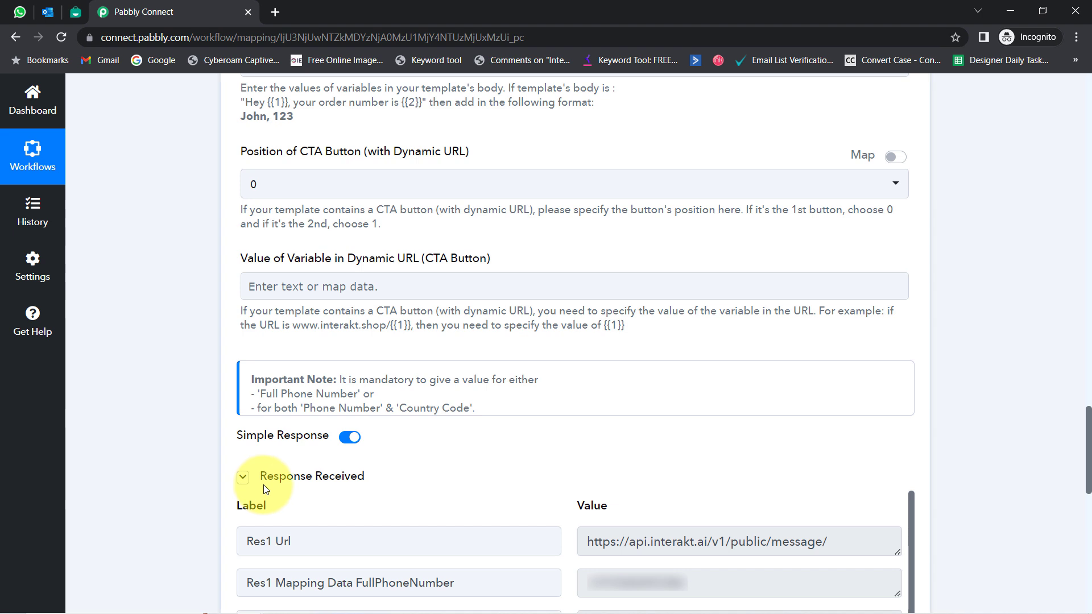
# Step: Reload WhatsApp Web and open the Pabbly Team - Interakt chat
pyautogui.click(20, 12)
pyautogui.click(60, 38)
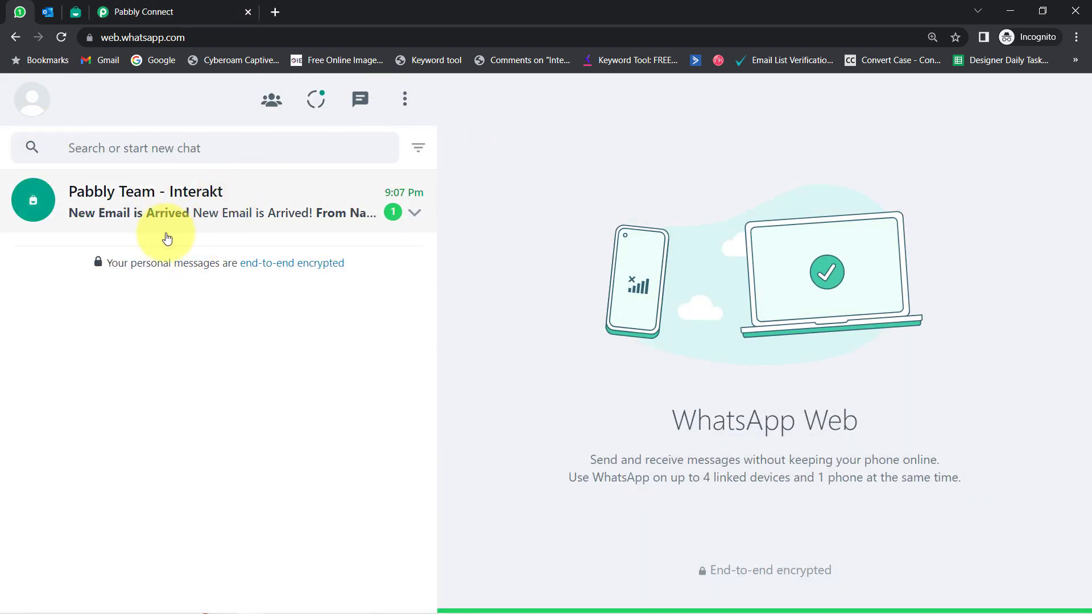
pyautogui.click(254, 198)
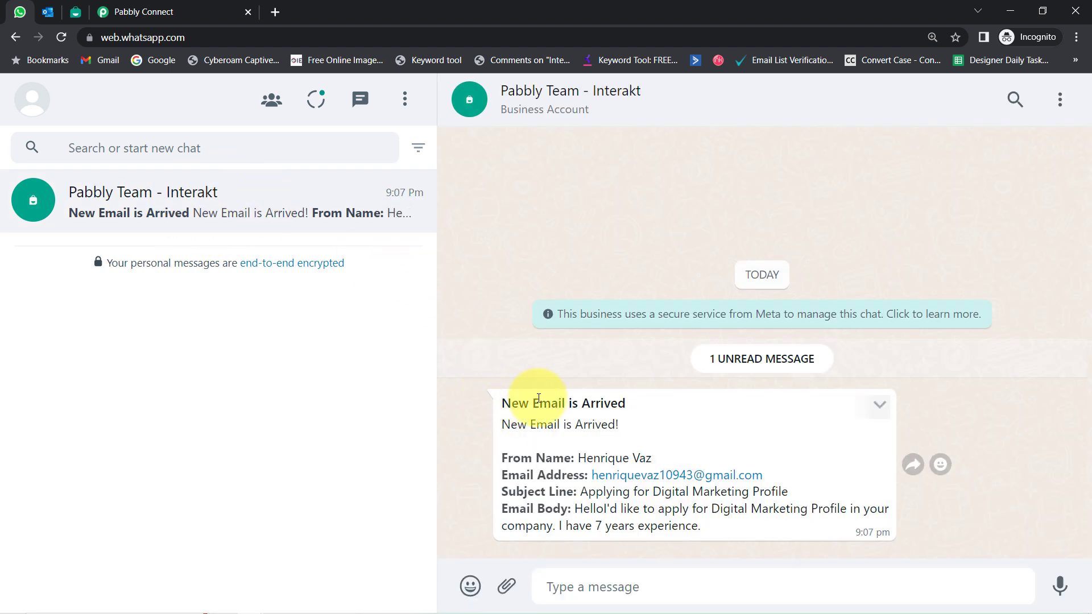
# Step: Inspect the 'New Email is Arrived' message's sender, subject 'Applying for Digital Marketing Profile' and body
pyautogui.moveTo(518, 402); pyautogui.dragTo(645, 426)
pyautogui.click(603, 423)
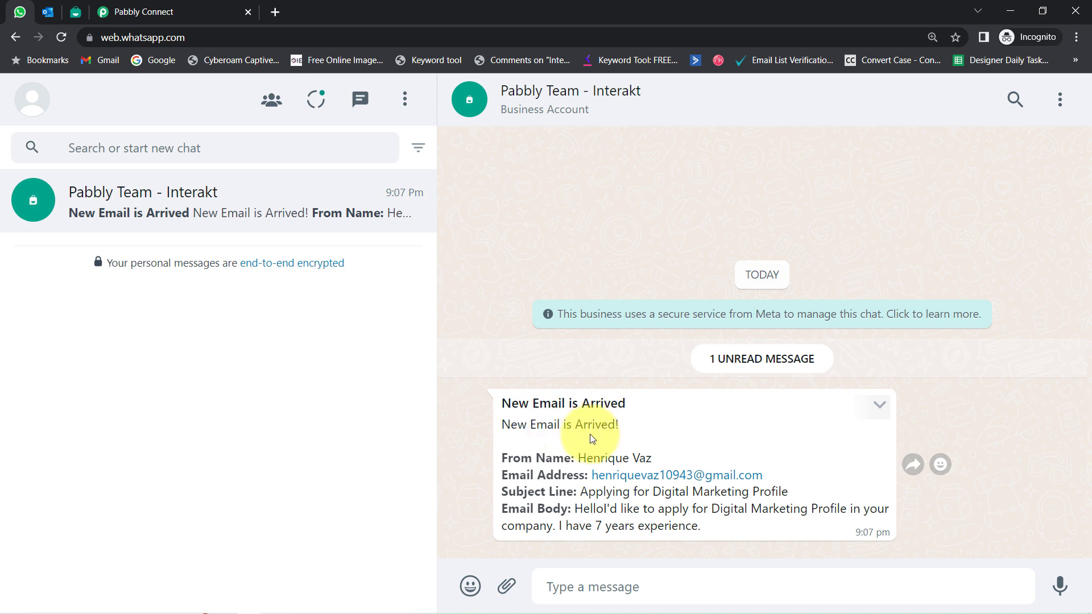
pyautogui.moveTo(574, 453); pyautogui.dragTo(653, 455)
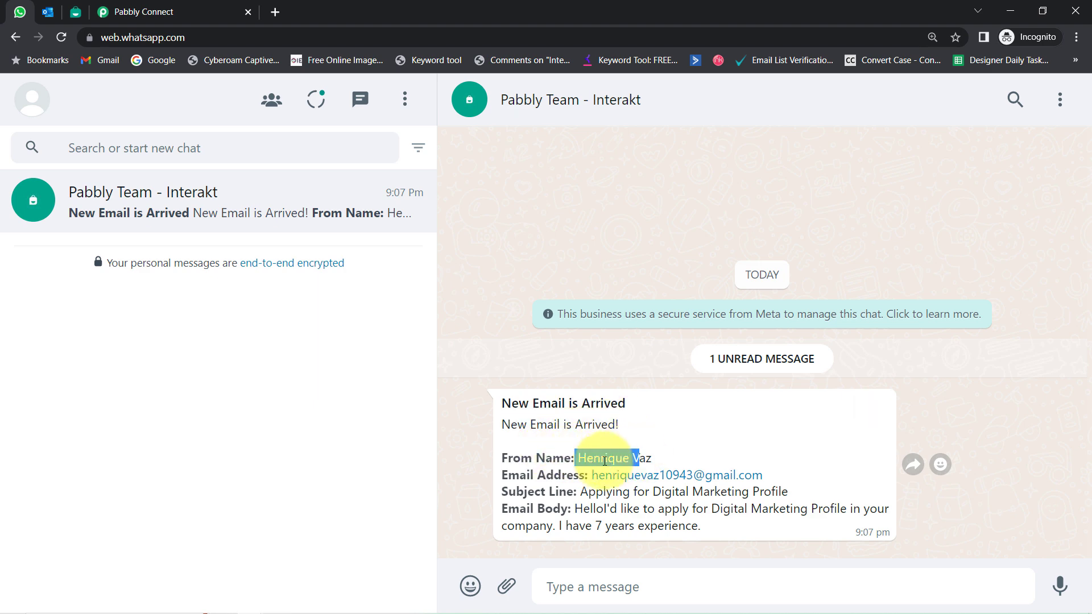
pyautogui.moveTo(546, 475); pyautogui.dragTo(763, 493)
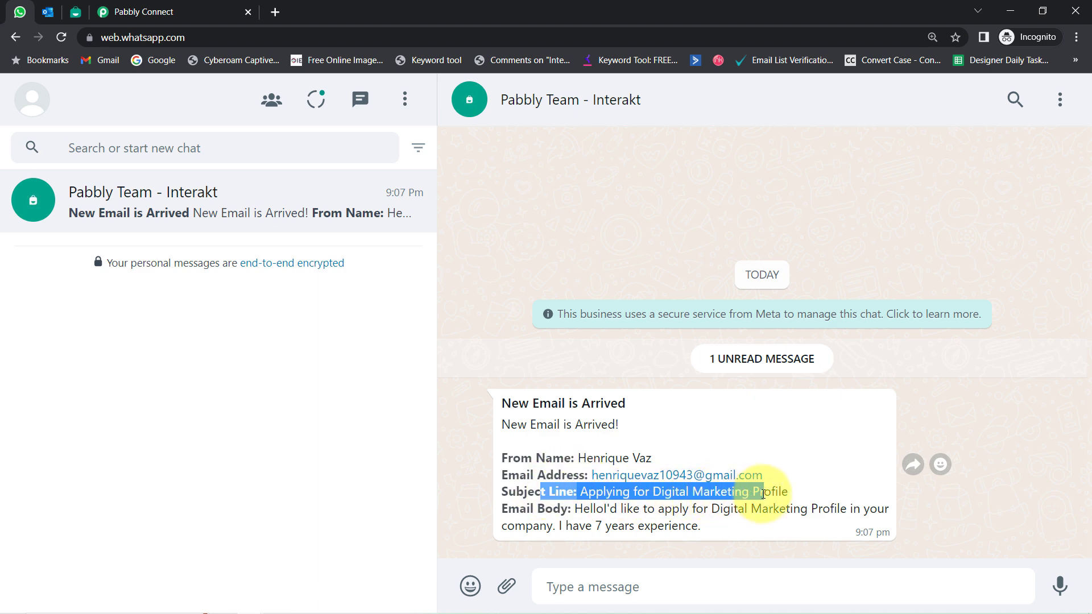
pyautogui.moveTo(584, 509); pyautogui.dragTo(710, 523)
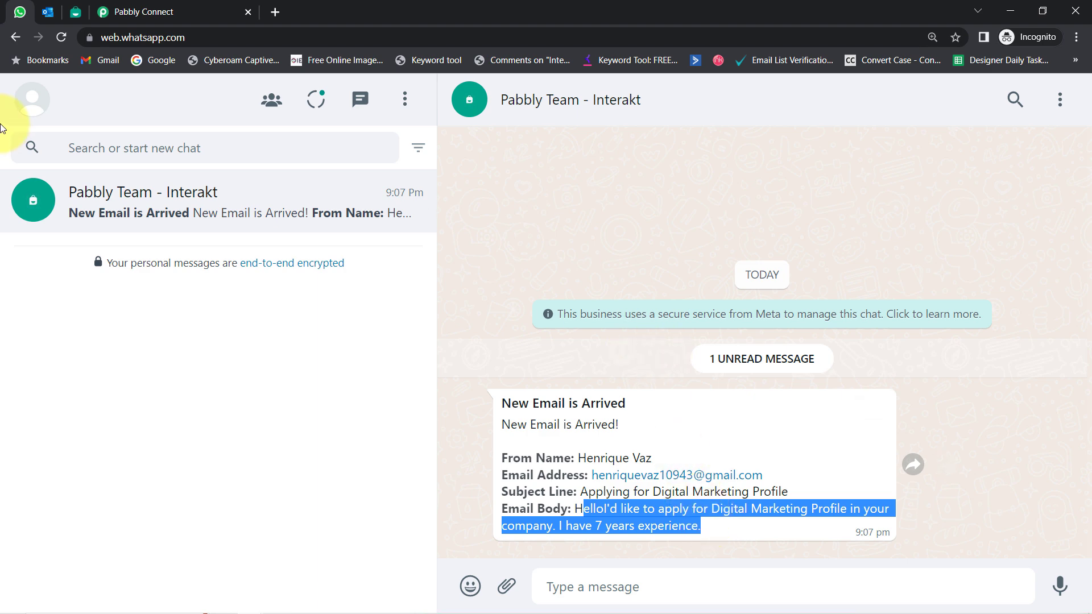
pyautogui.click(48, 12)
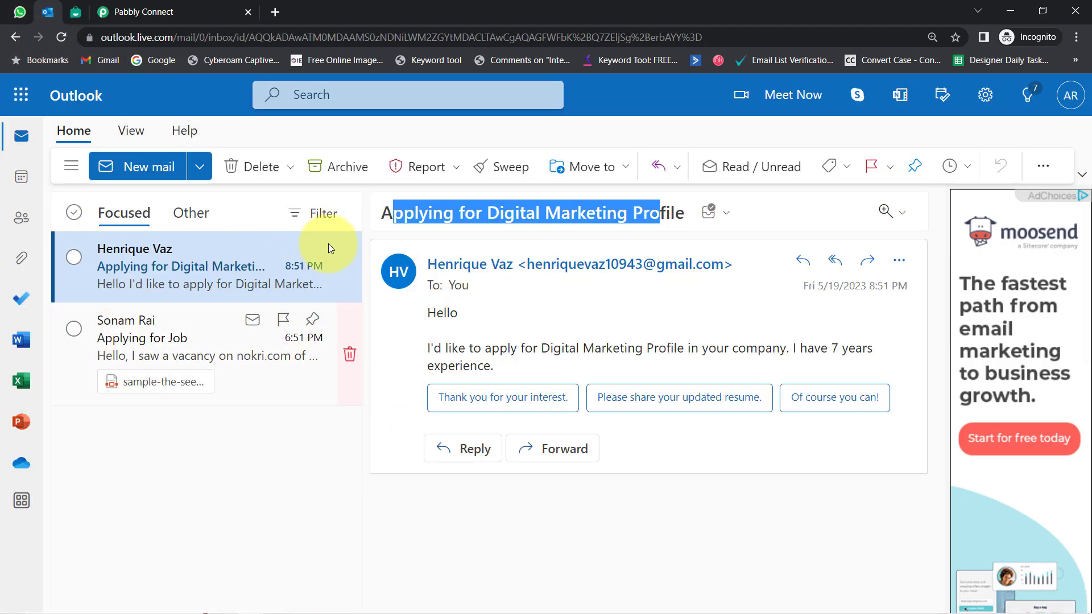
pyautogui.click(21, 12)
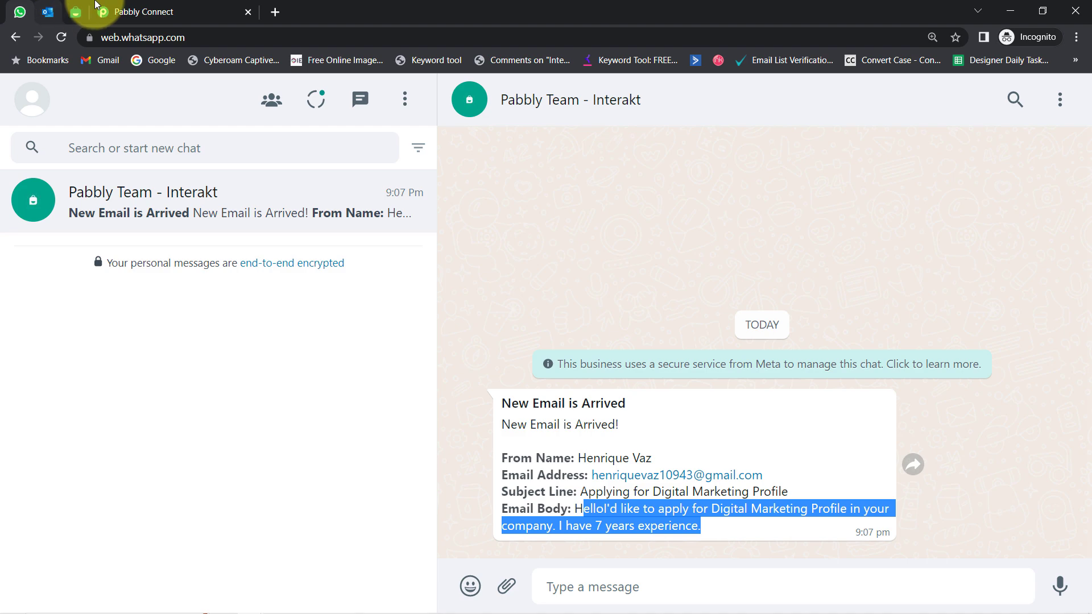
pyautogui.click(119, 6)
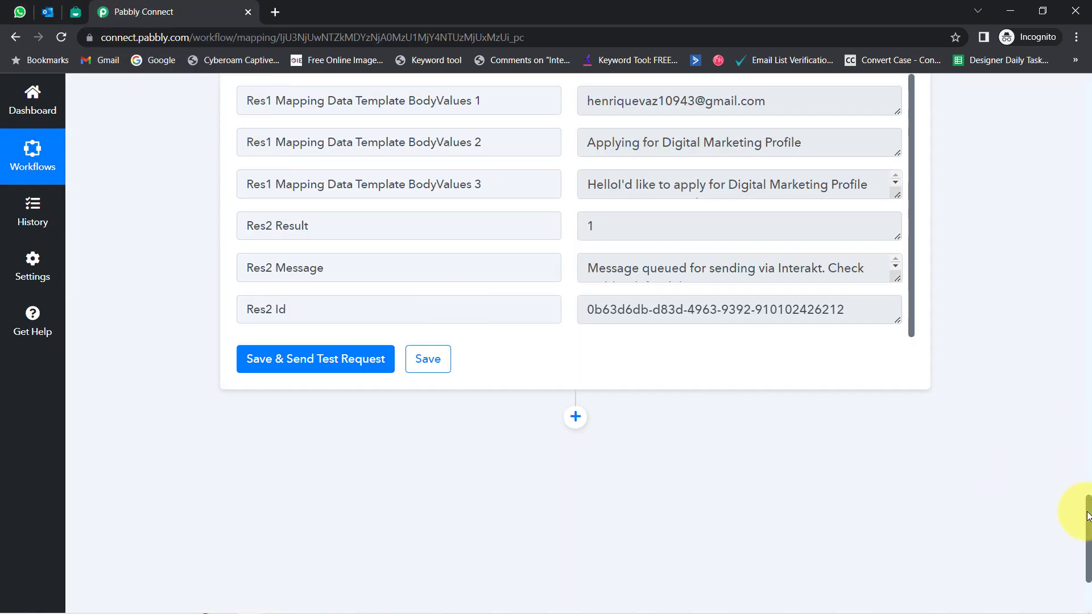
# Step: Collapse the Office 365 trigger and Interakt action, then insert a new step between them
pyautogui.moveTo(1088, 515); pyautogui.dragTo(1069, 51)
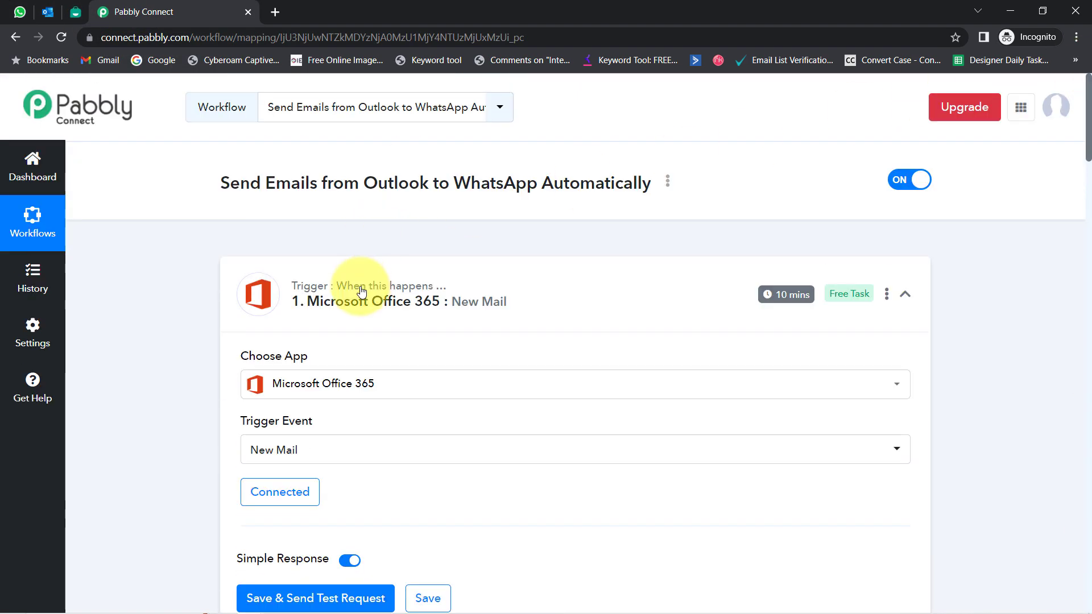
pyautogui.click(392, 300)
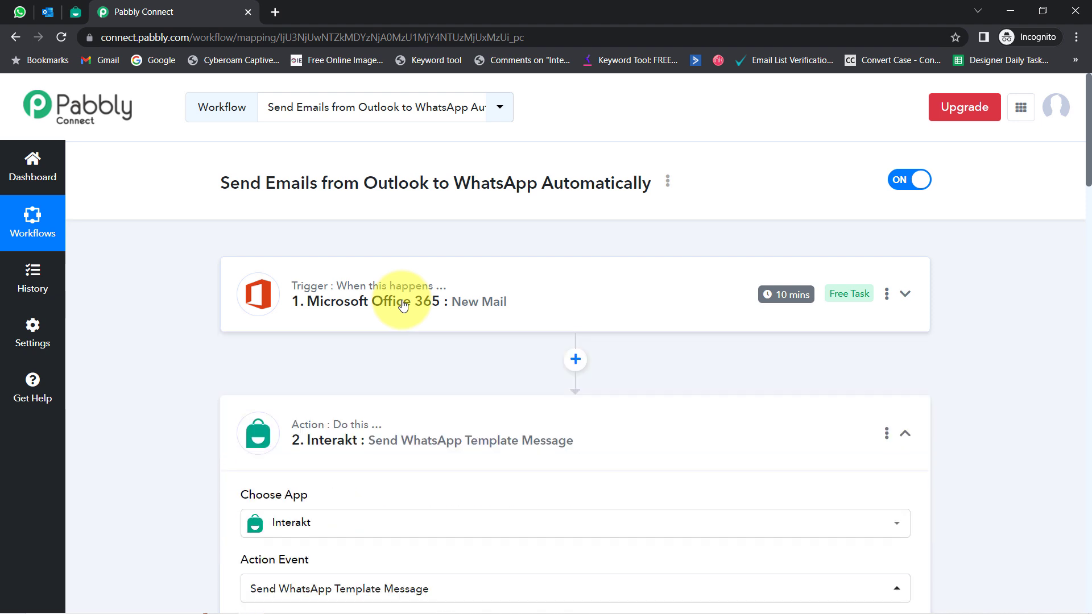
pyautogui.click(337, 435)
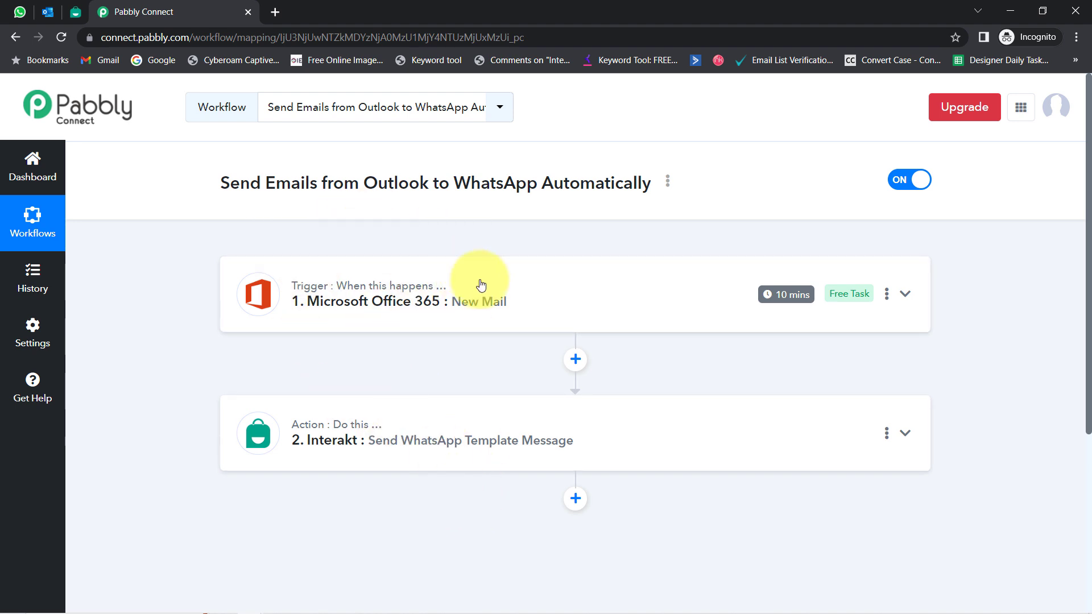
pyautogui.click(575, 359)
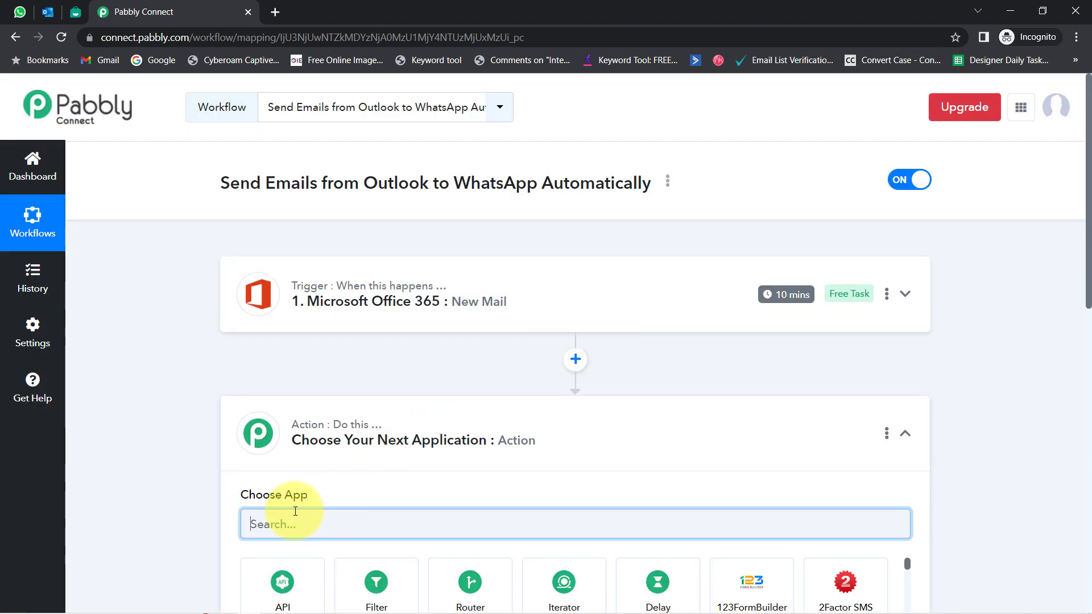
# Step: Search 'filt' in Choose App and pick Filter by Pabbly for the new in-between step
pyautogui.write('filt')
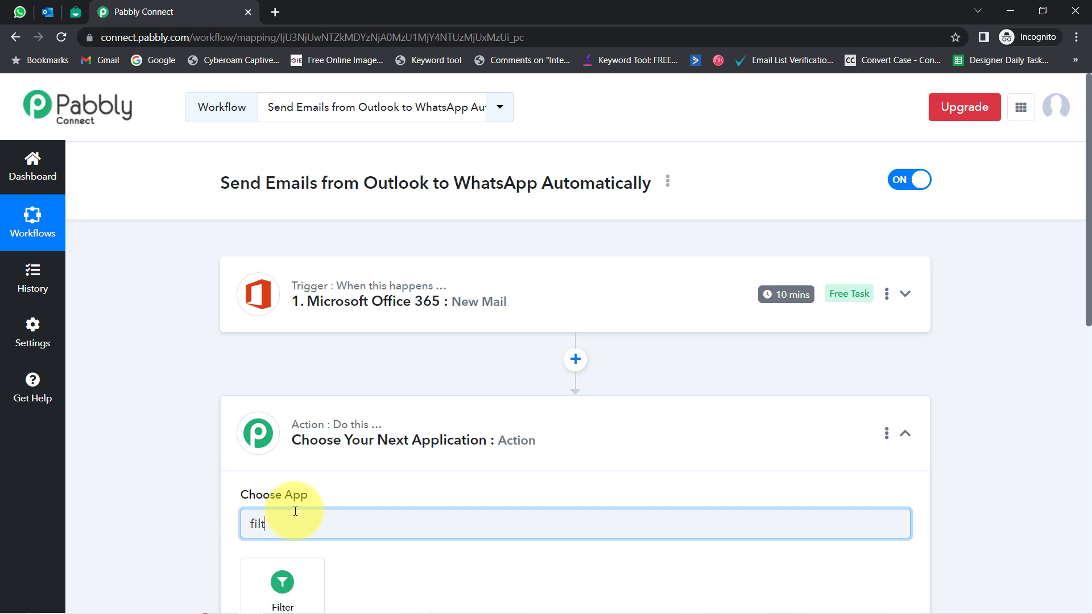
pyautogui.moveTo(1088, 256); pyautogui.dragTo(1088, 338)
pyautogui.click(272, 408)
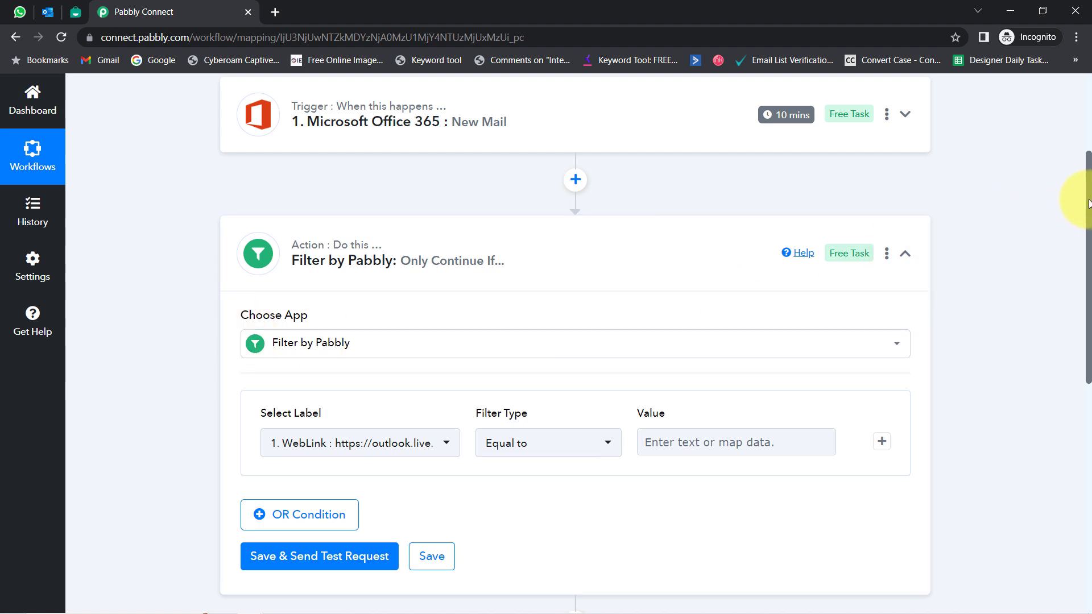
# Step: Set the first filter condition to Subject Contains 'job' and add an OR condition row
pyautogui.moveTo(1088, 204); pyautogui.dragTo(1052, 254)
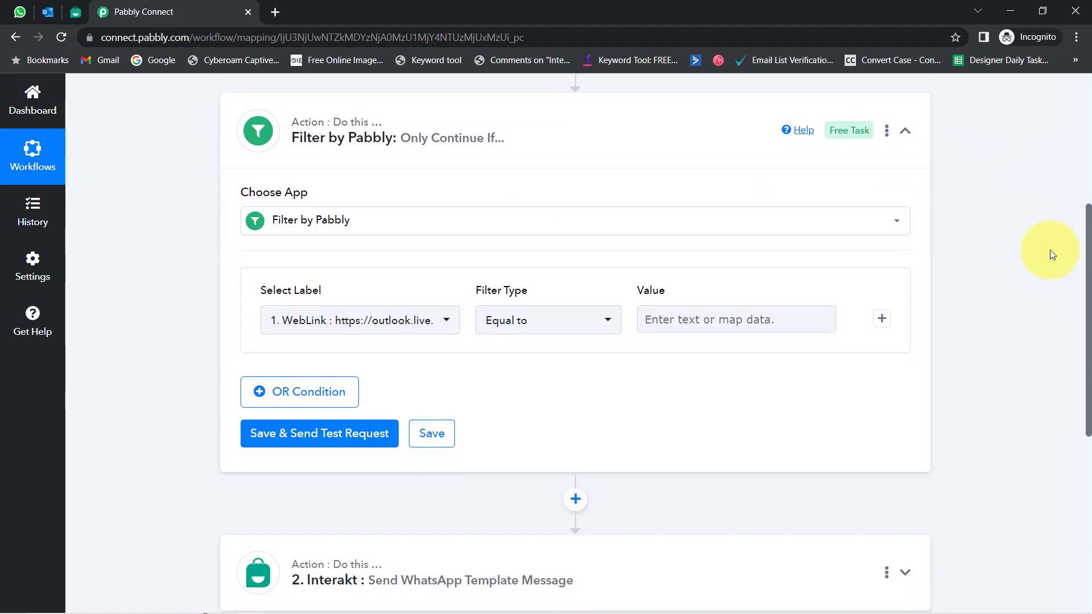
pyautogui.click(359, 316)
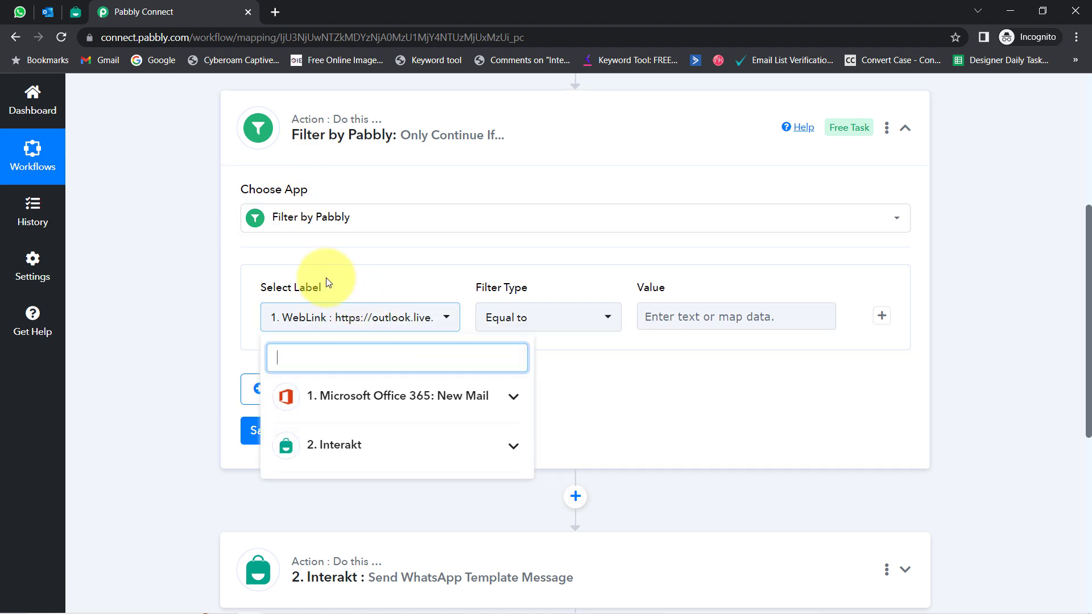
pyautogui.click(356, 398)
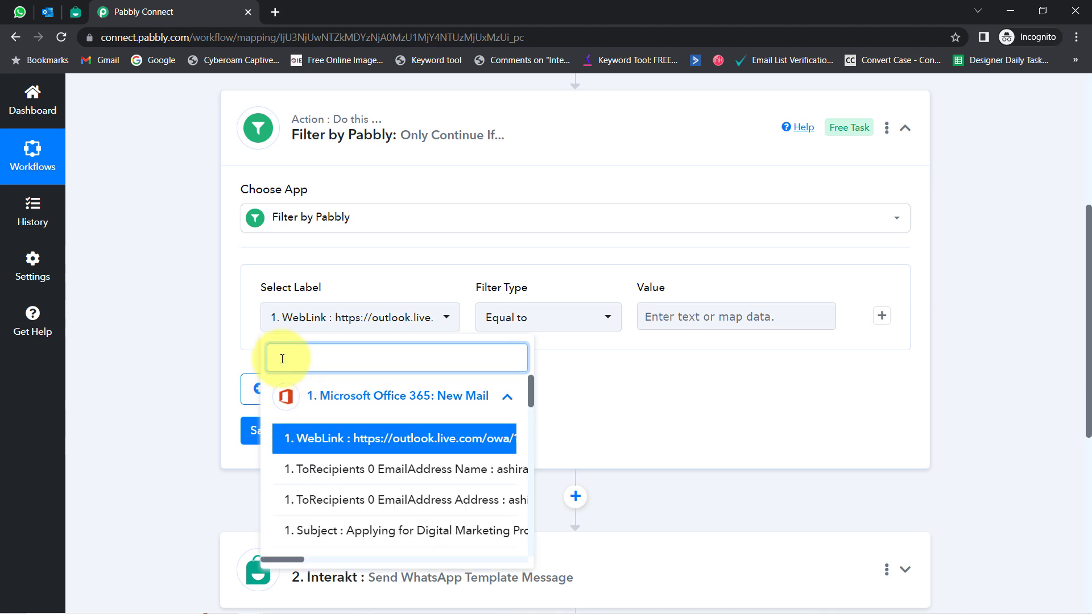
pyautogui.write('subj')
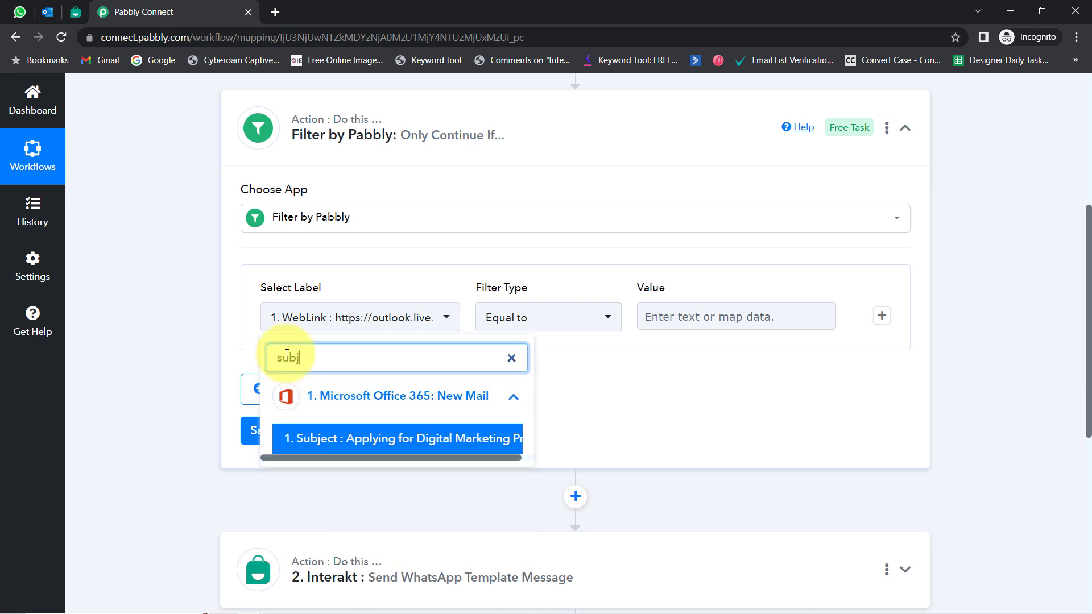
pyautogui.click(344, 444)
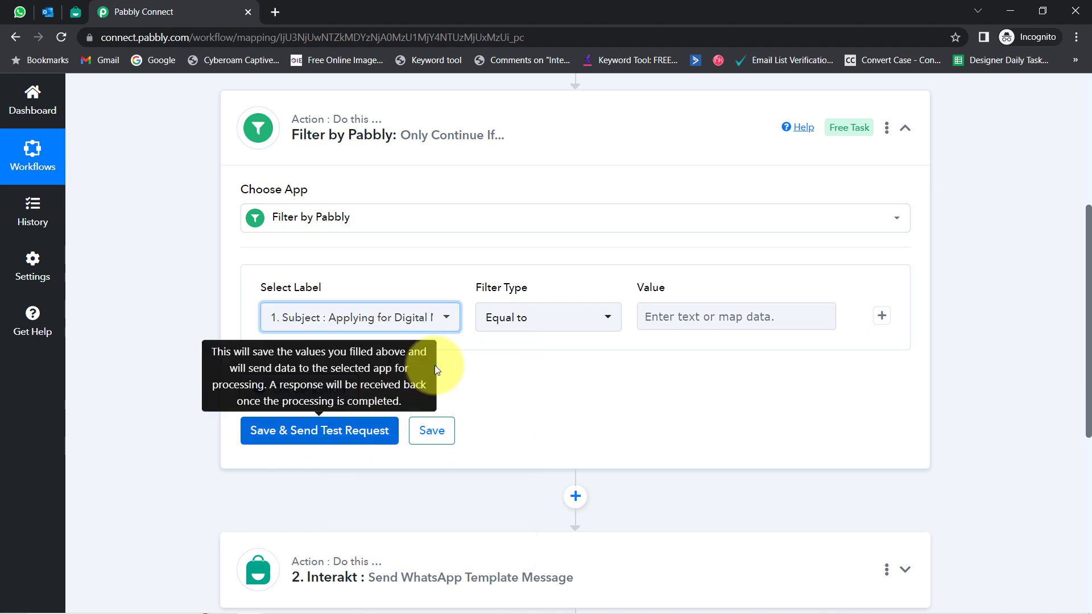
pyautogui.click(543, 316)
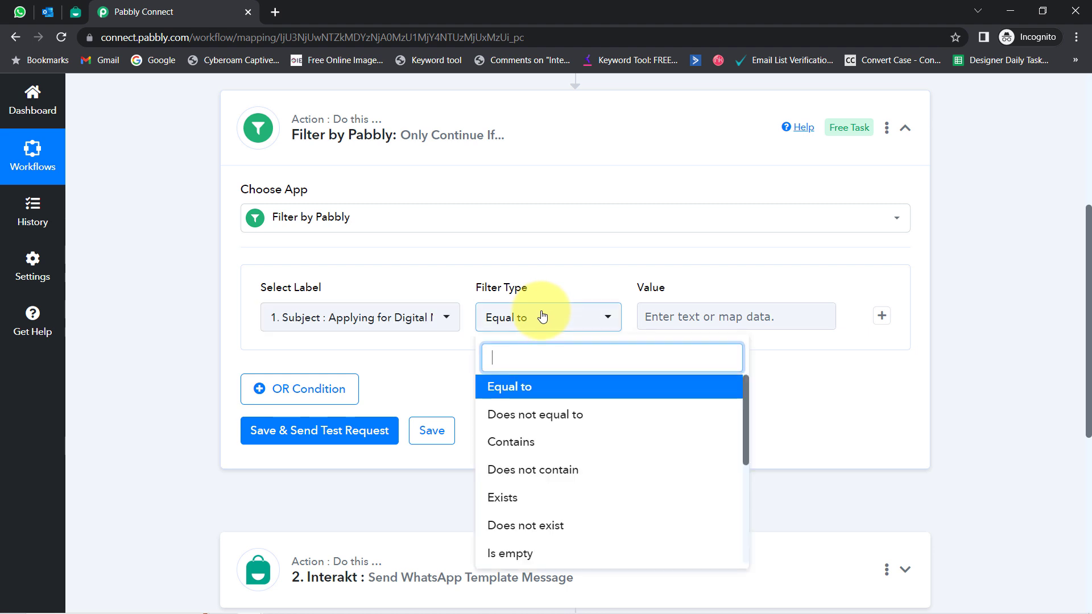
pyautogui.click(521, 445)
pyautogui.click(670, 322)
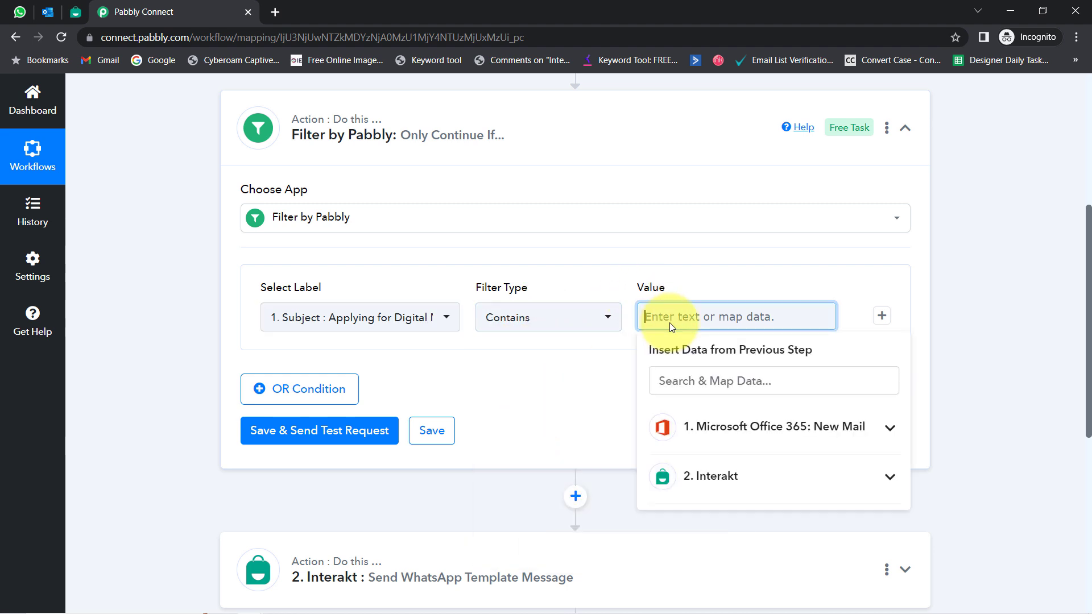
pyautogui.write('job')
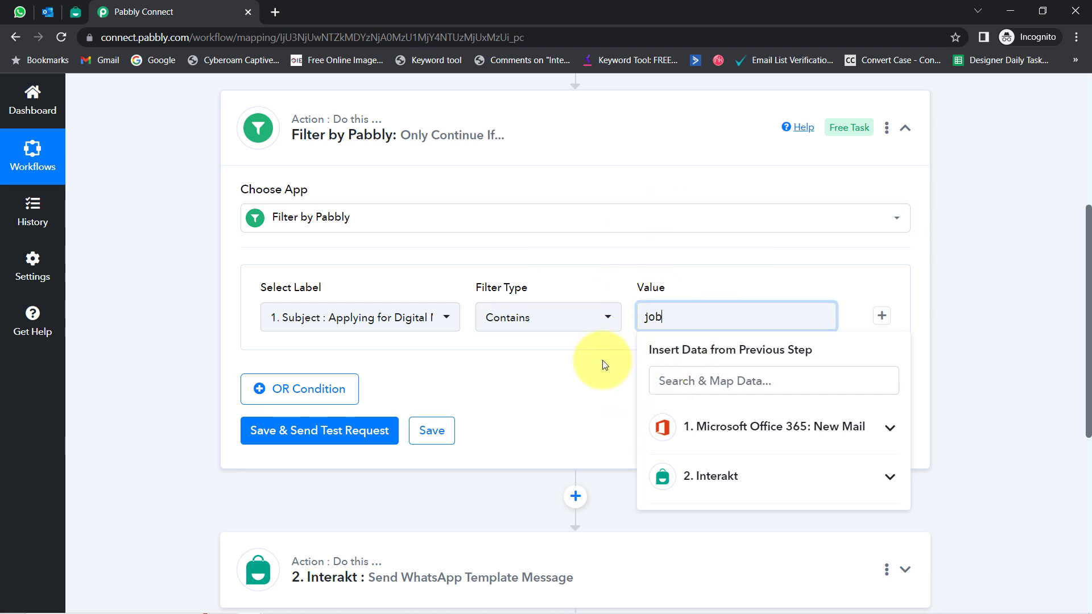
pyautogui.click(360, 391)
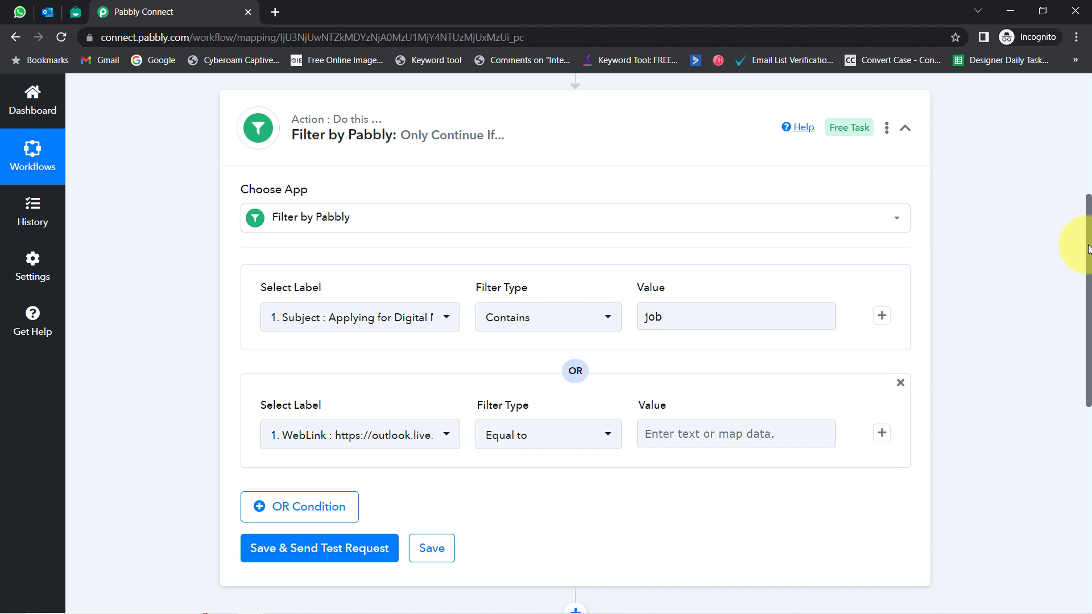
# Step: Set the second condition to Subject Contains 'vacancy'
pyautogui.scroll(-3, 1090, 249)
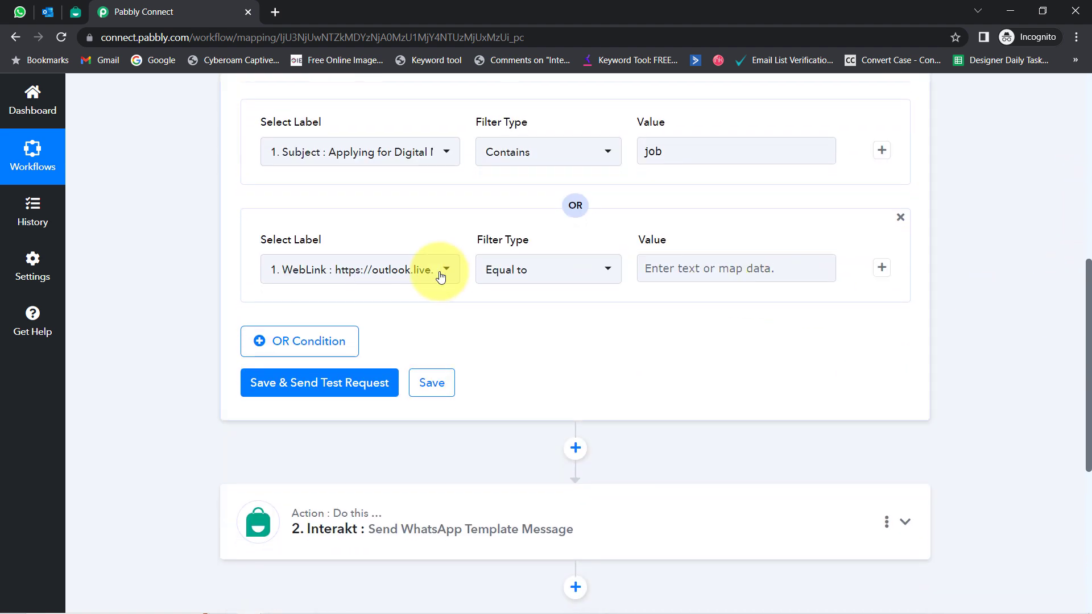
pyautogui.click(416, 269)
pyautogui.write('su')
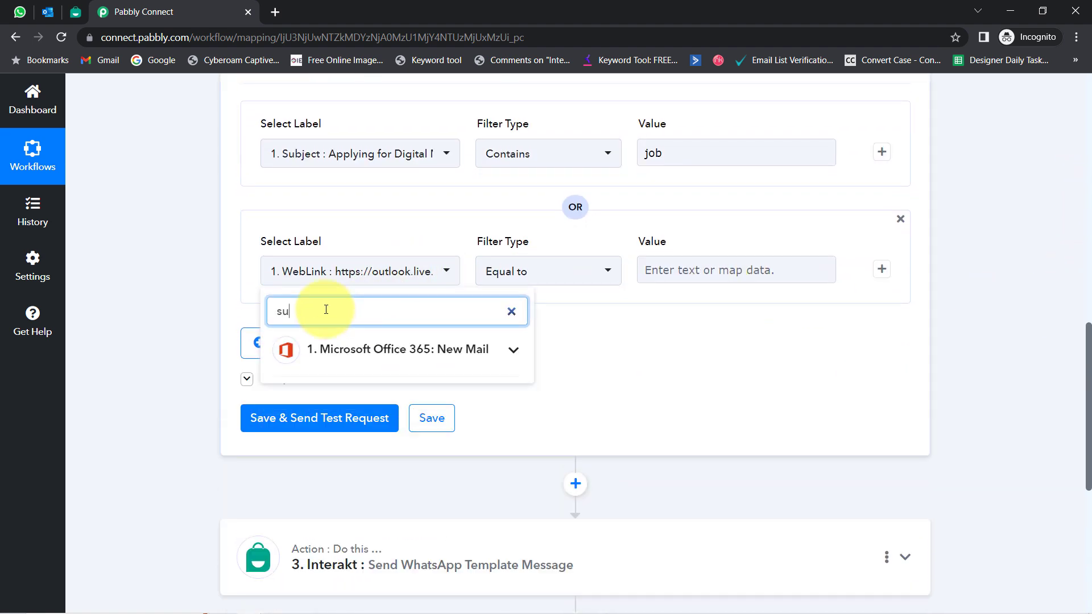
pyautogui.write('bje')
pyautogui.click(326, 352)
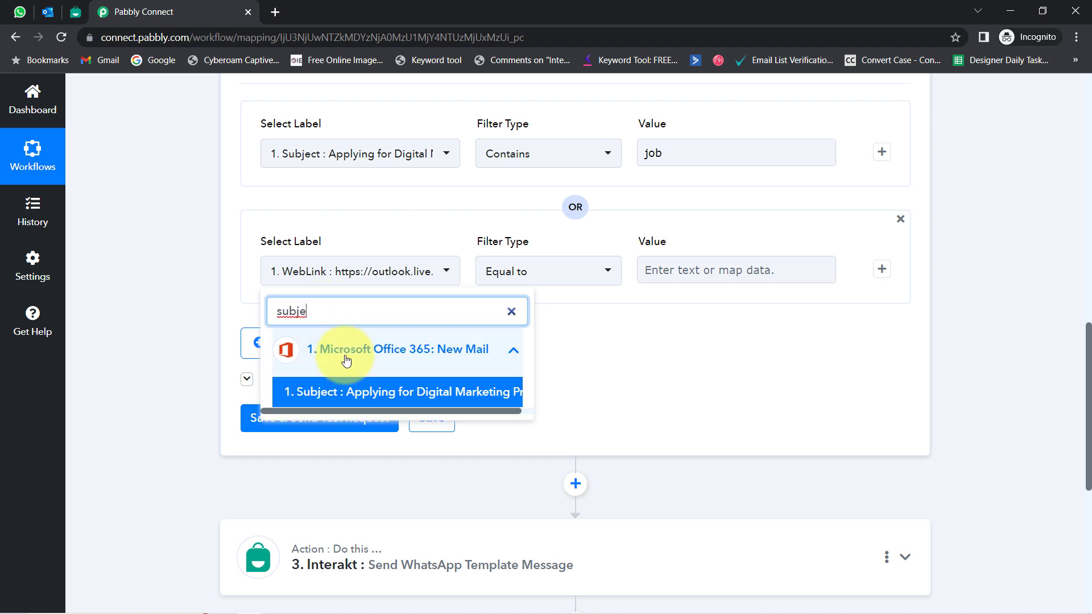
pyautogui.click(375, 390)
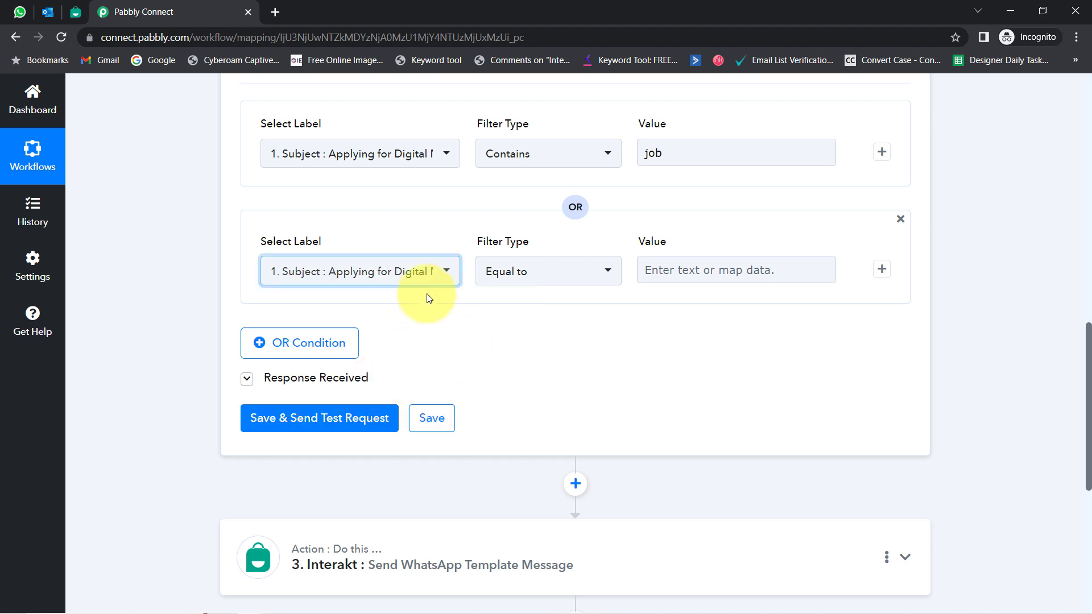
pyautogui.click(510, 272)
pyautogui.click(511, 395)
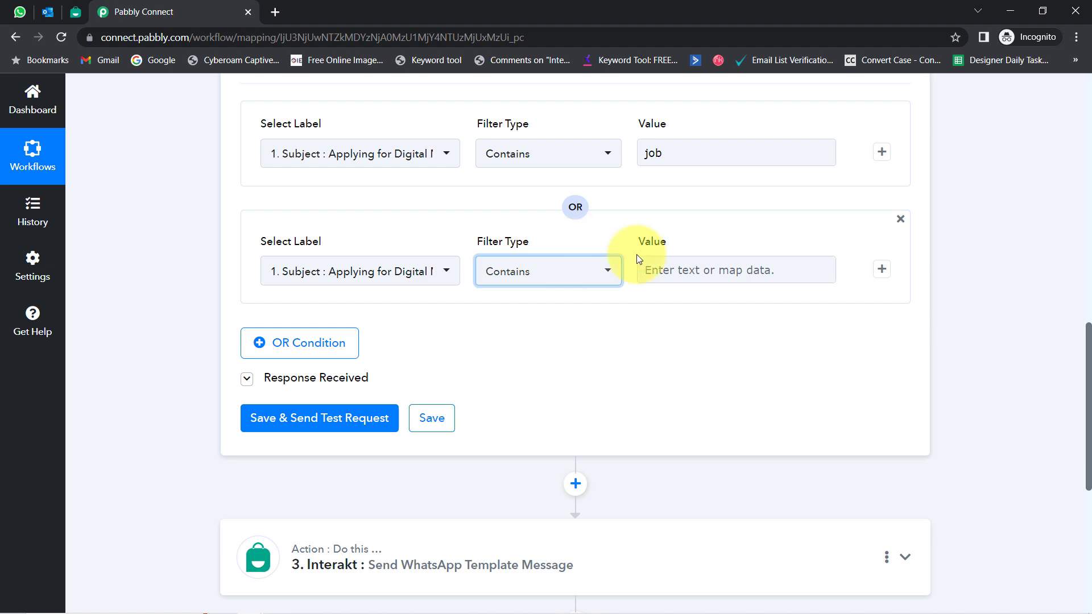
pyautogui.click(660, 272)
pyautogui.write('vac')
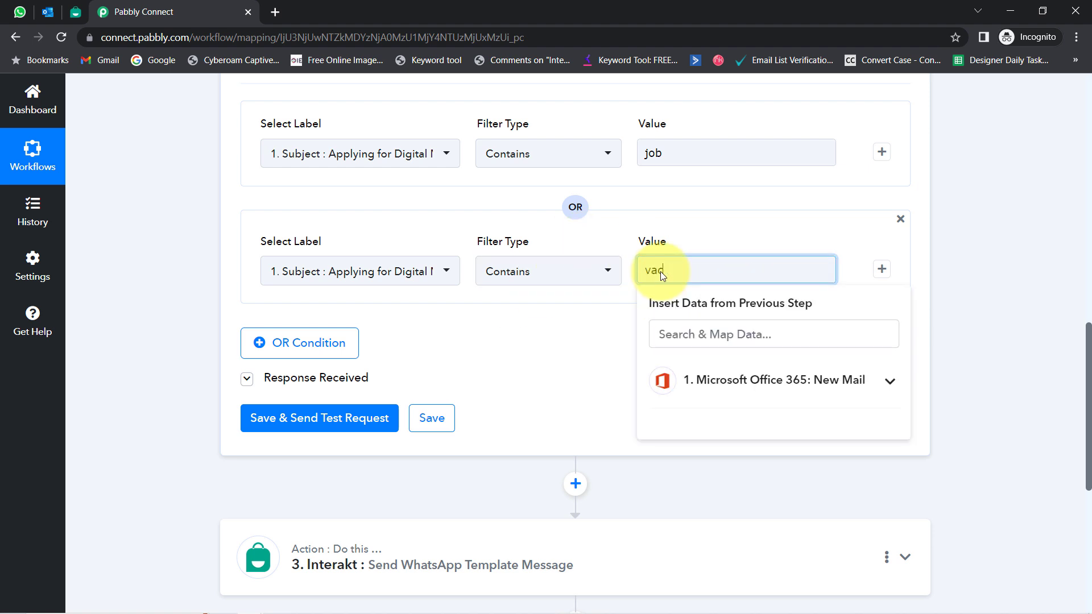
pyautogui.write('ancy')
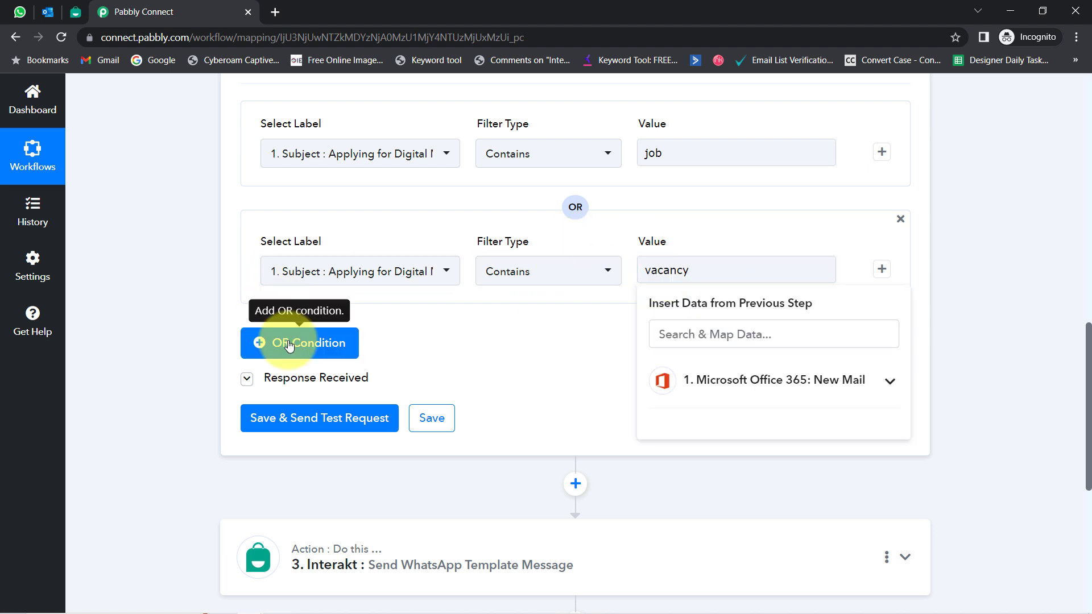
# Step: Add a third OR condition set to Subject Contains 'resume'
pyautogui.click(288, 343)
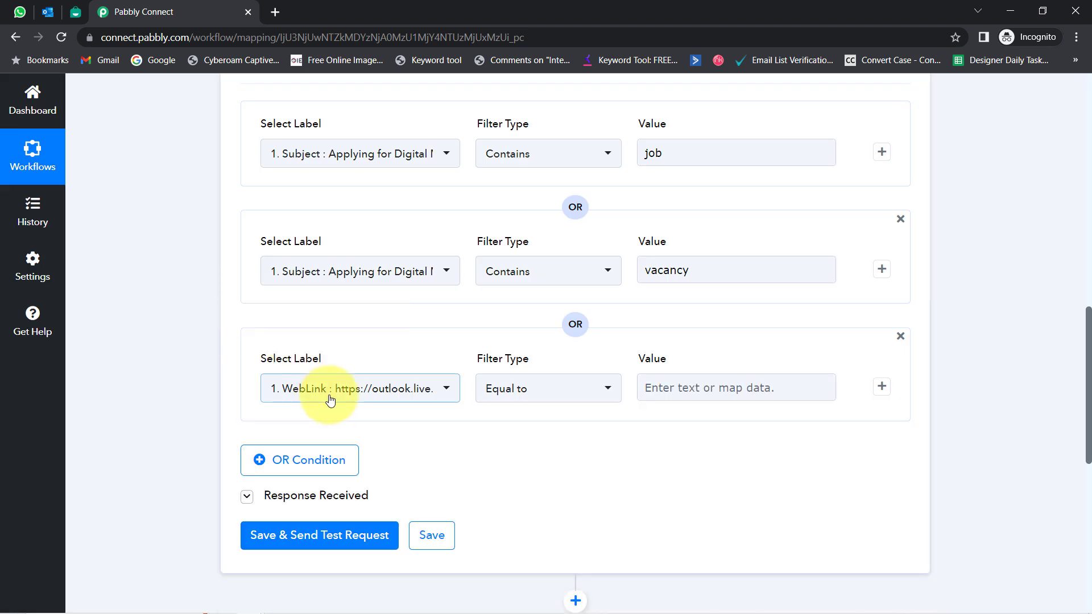
pyautogui.click(336, 391)
pyautogui.write('sub')
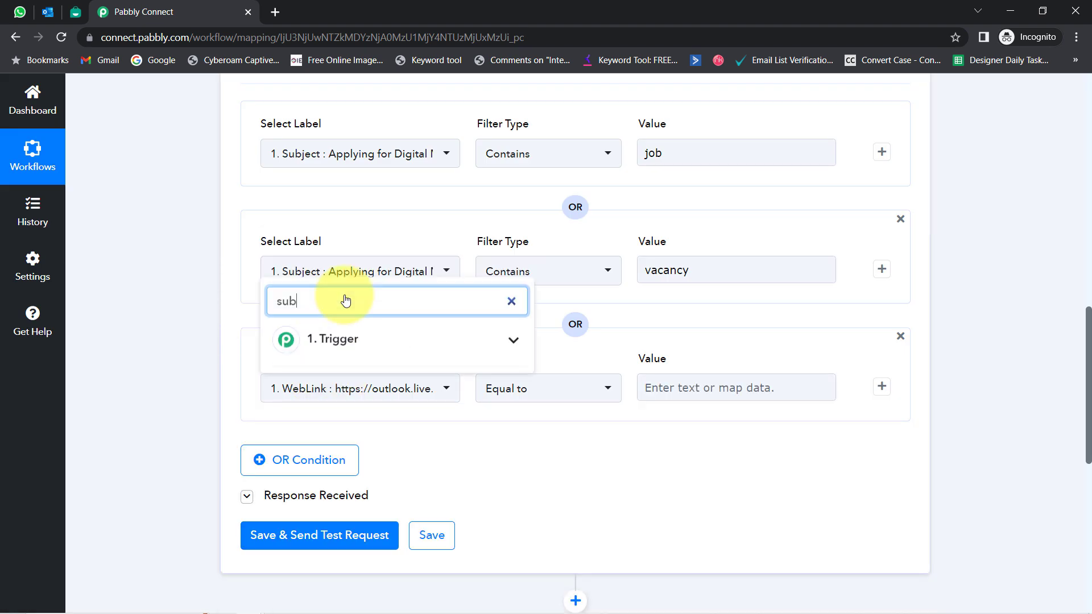
pyautogui.write('je')
pyautogui.click(341, 367)
pyautogui.click(541, 387)
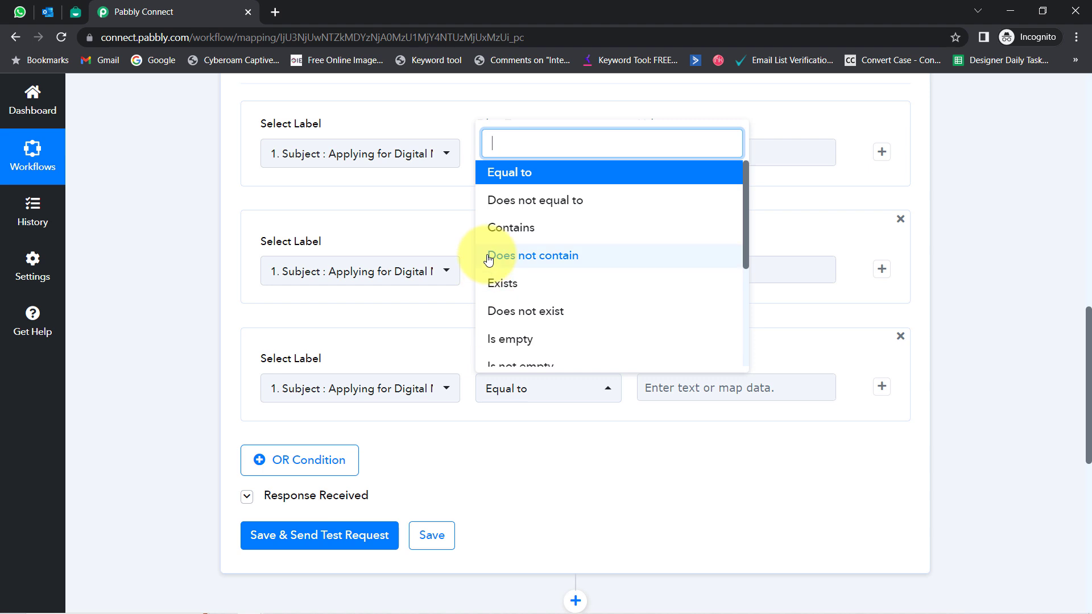
pyautogui.click(489, 228)
pyautogui.click(665, 386)
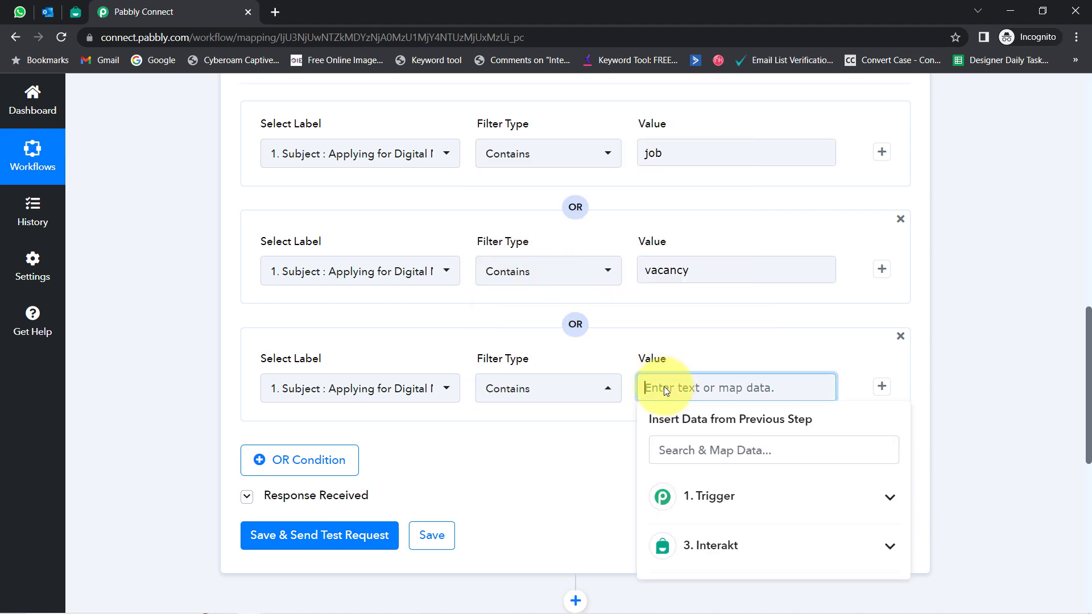
pyautogui.write('resume')
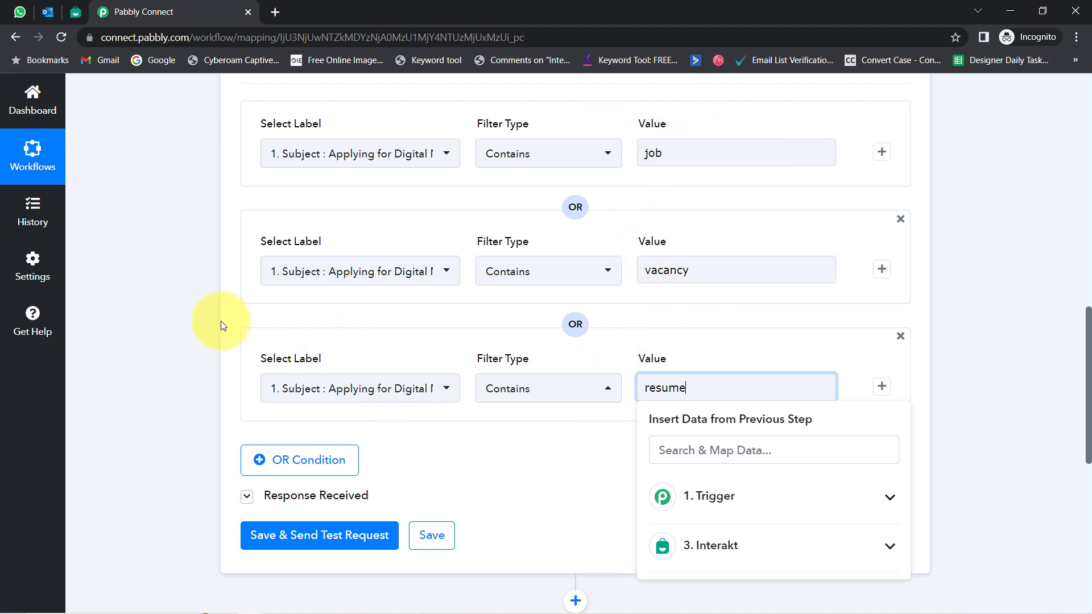
pyautogui.click(170, 320)
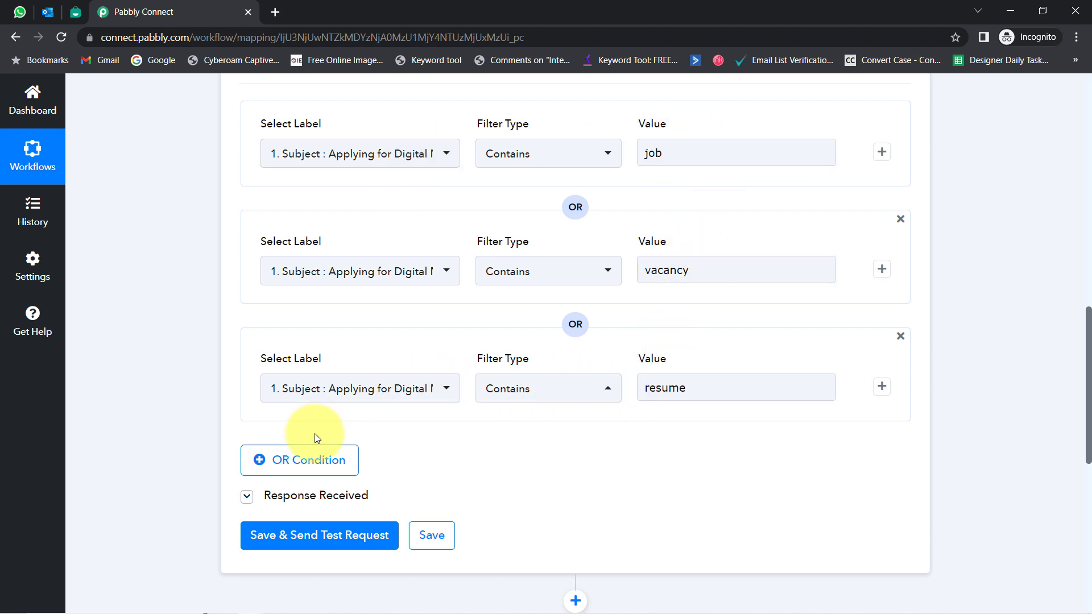
# Step: Add three more blank OR condition rows to the filter
pyautogui.click(288, 470)
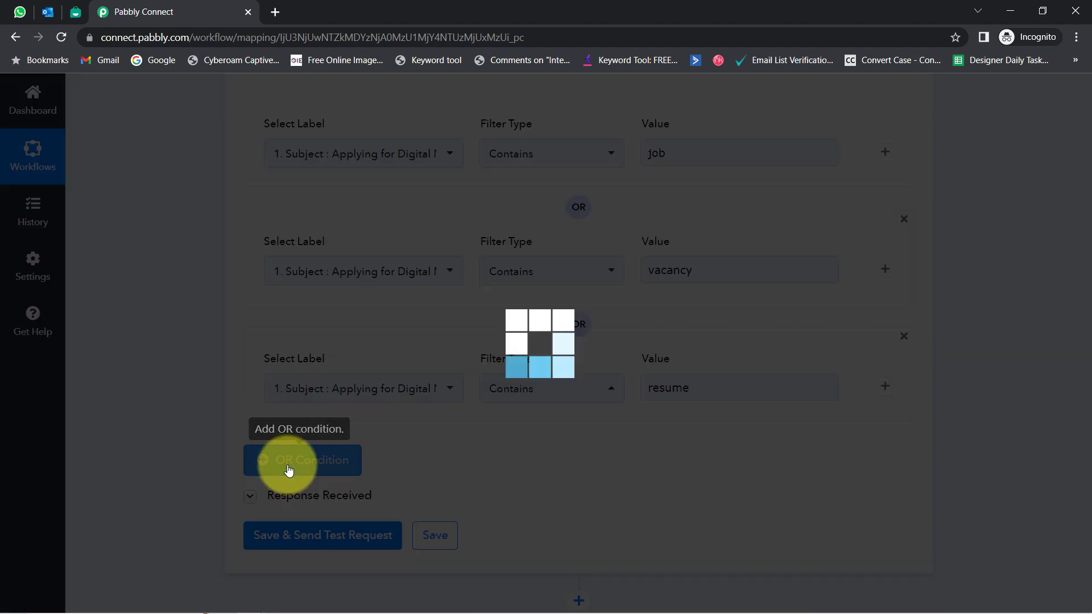
pyautogui.scroll(-2, 183, 377)
pyautogui.scroll(-1, 188, 377)
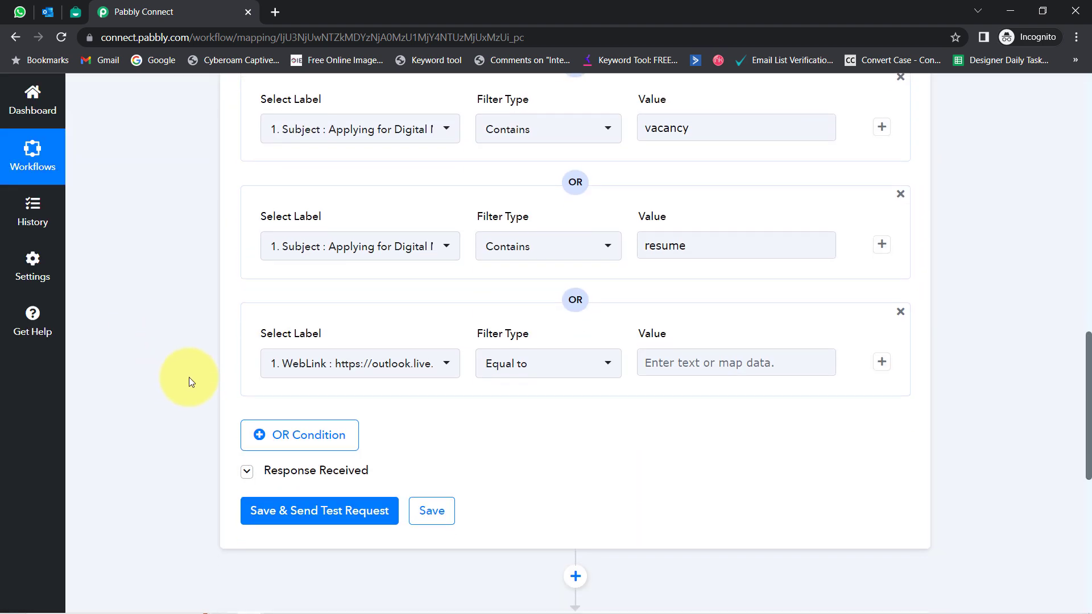
pyautogui.click(288, 438)
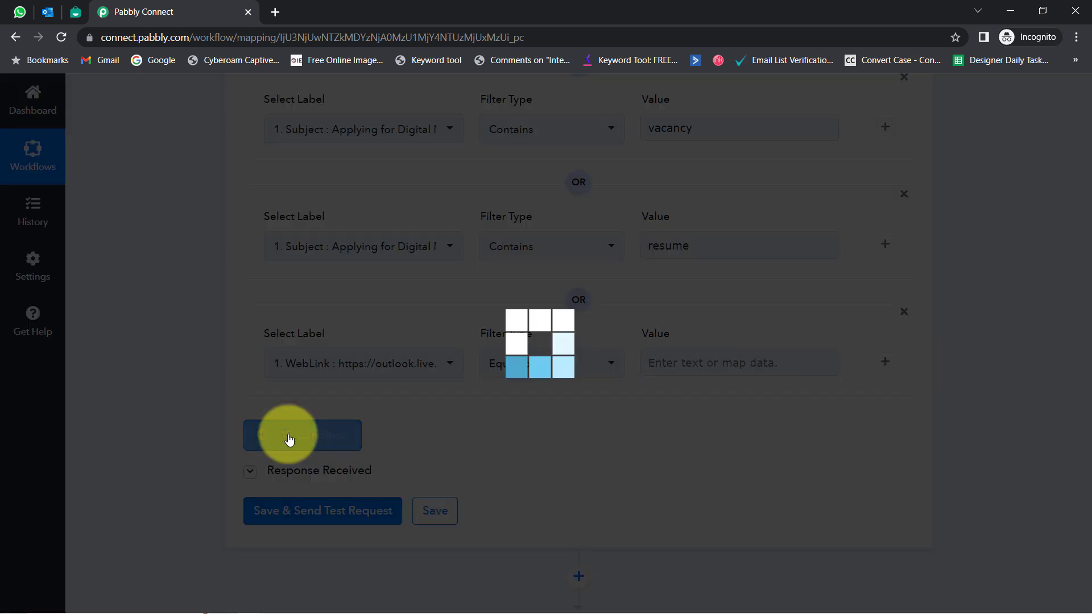
pyautogui.click(261, 563)
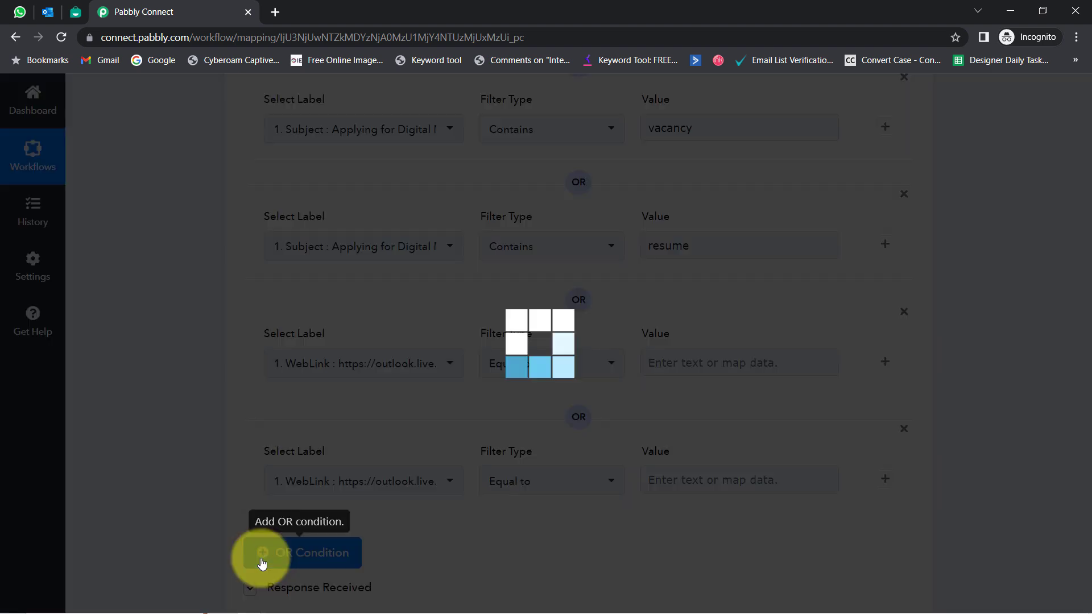
pyautogui.scroll(2, 220, 302)
pyautogui.scroll(-1, 220, 308)
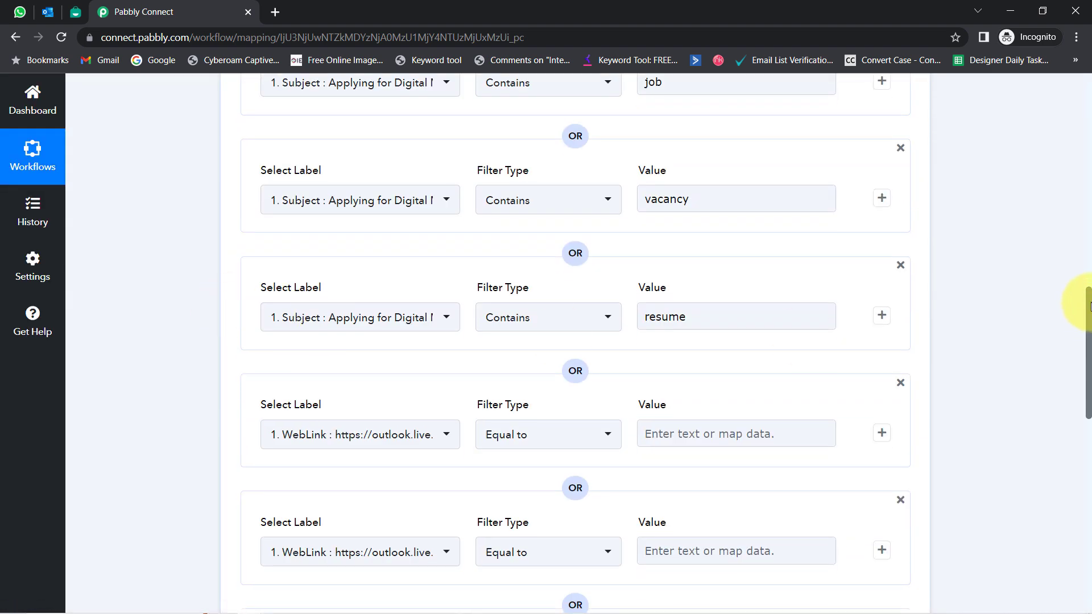
pyautogui.moveTo(1089, 303); pyautogui.dragTo(1086, 367)
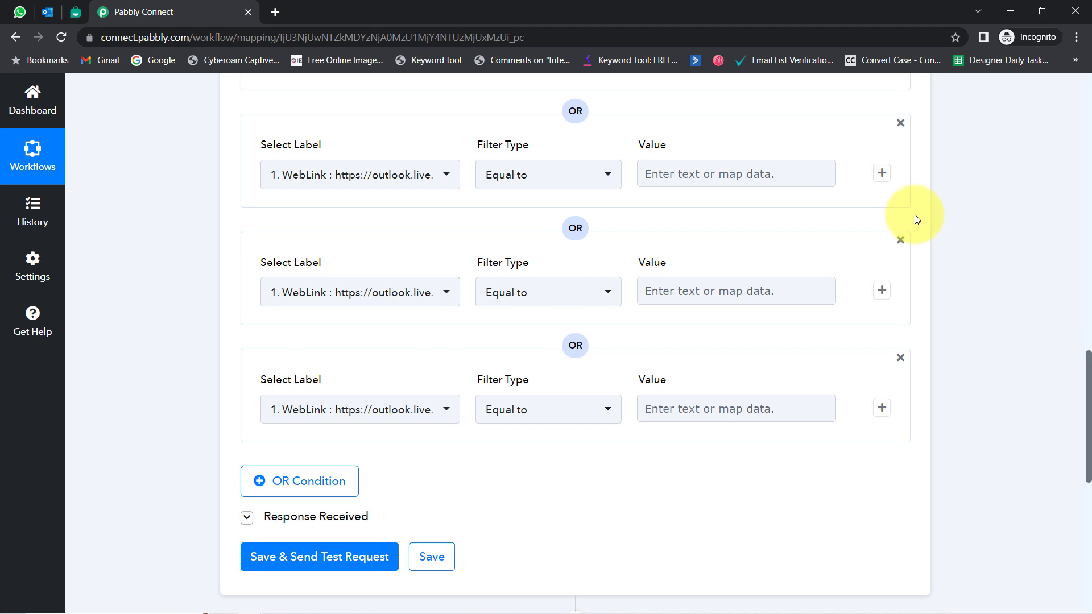
# Step: Set the fourth, fifth and sixth conditions' field to the email Body Content
pyautogui.click(326, 179)
pyautogui.click(307, 228)
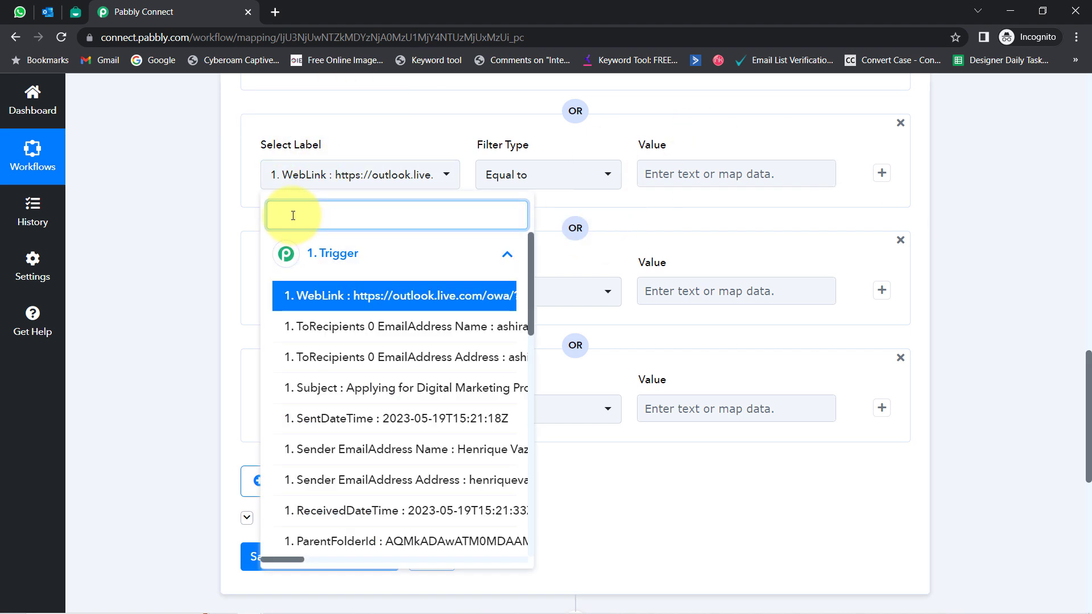
pyautogui.write('body')
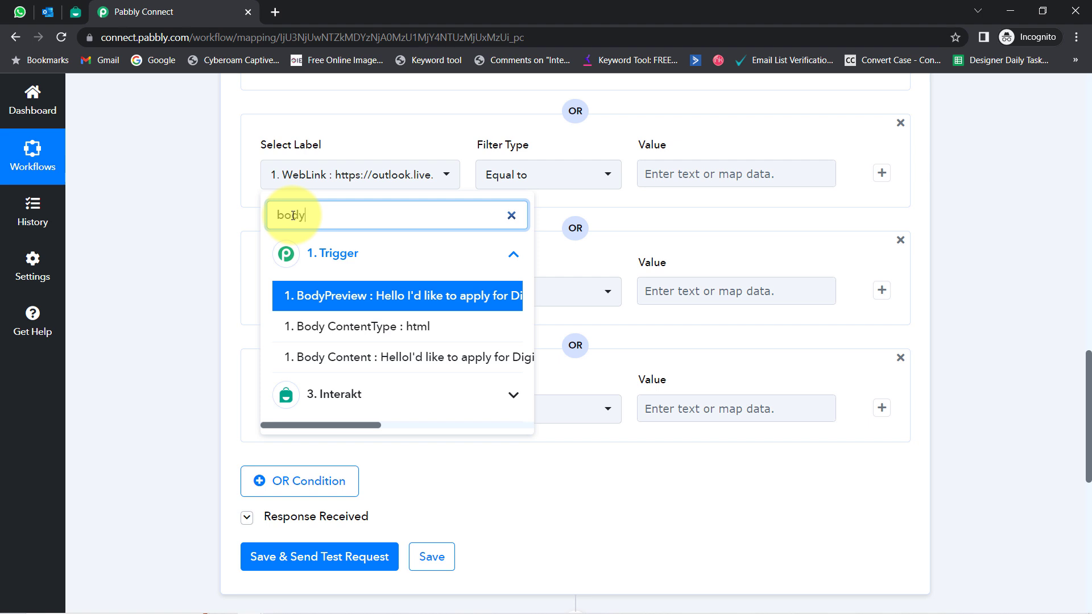
pyautogui.click(324, 357)
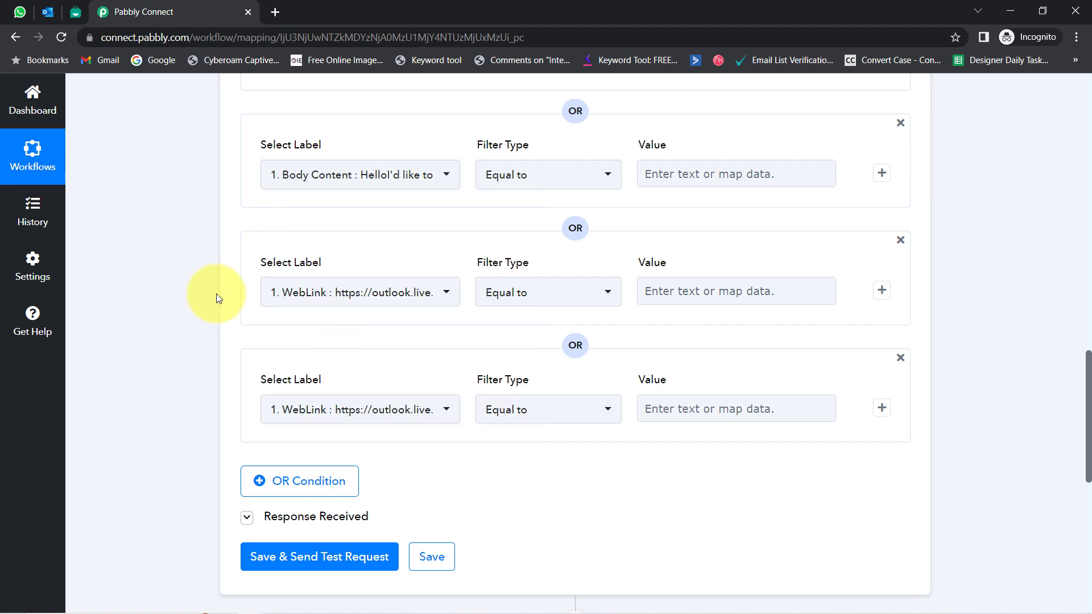
pyautogui.click(299, 293)
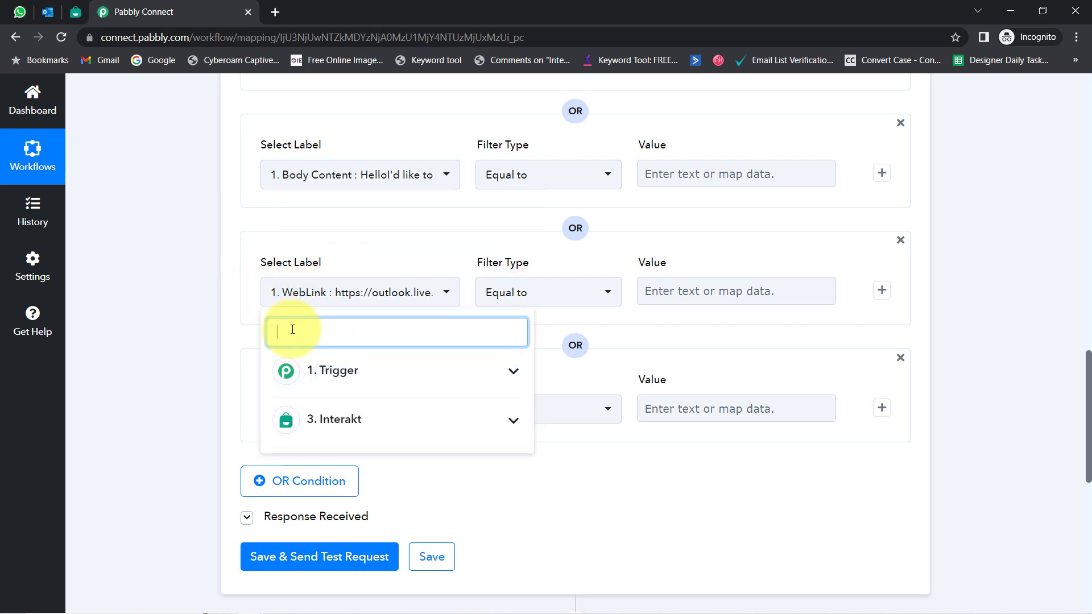
pyautogui.click(335, 372)
pyautogui.click(367, 480)
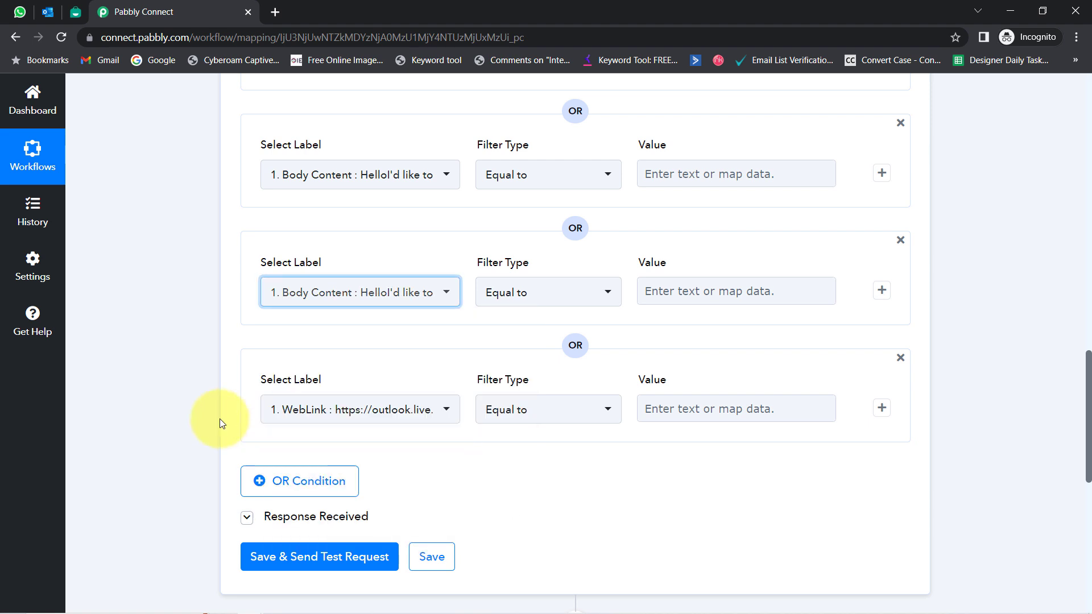
pyautogui.click(305, 410)
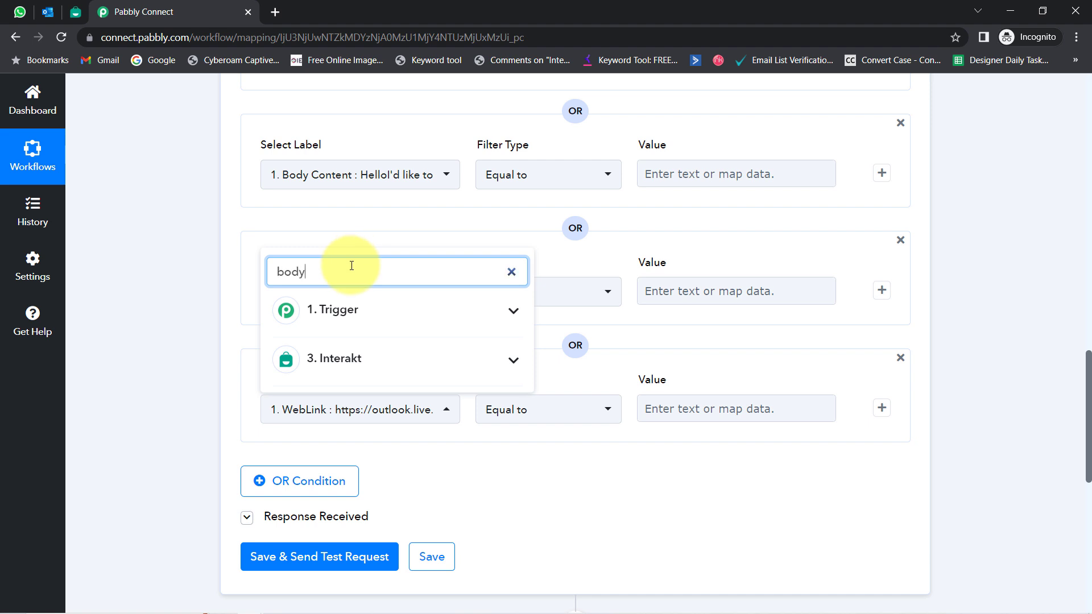
pyautogui.click(334, 310)
pyautogui.click(336, 415)
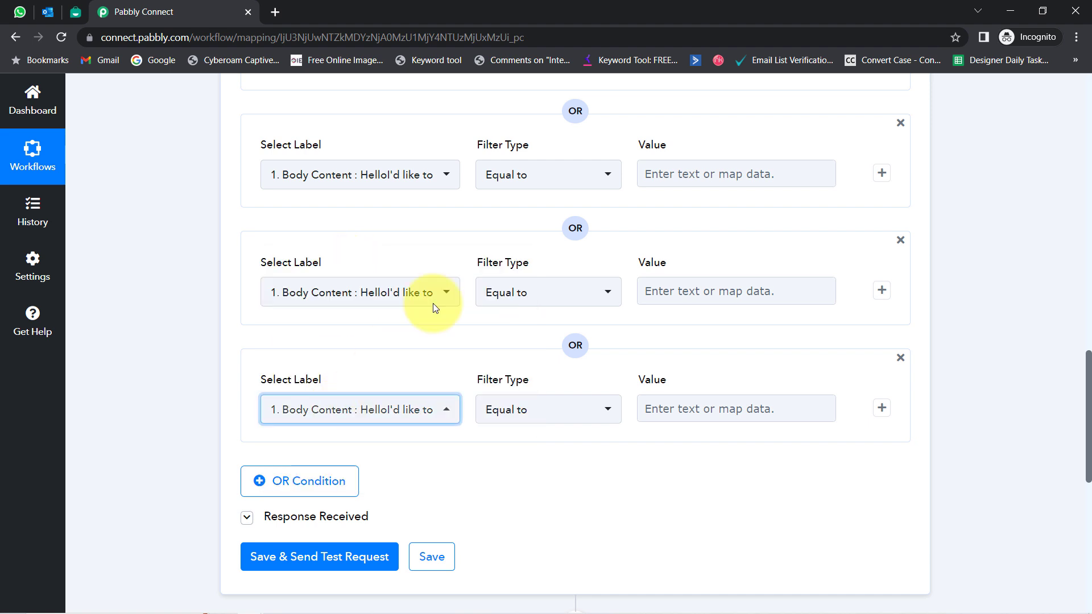
# Step: Set all three Body Content conditions' filter type to Contains
pyautogui.click(511, 175)
pyautogui.click(518, 297)
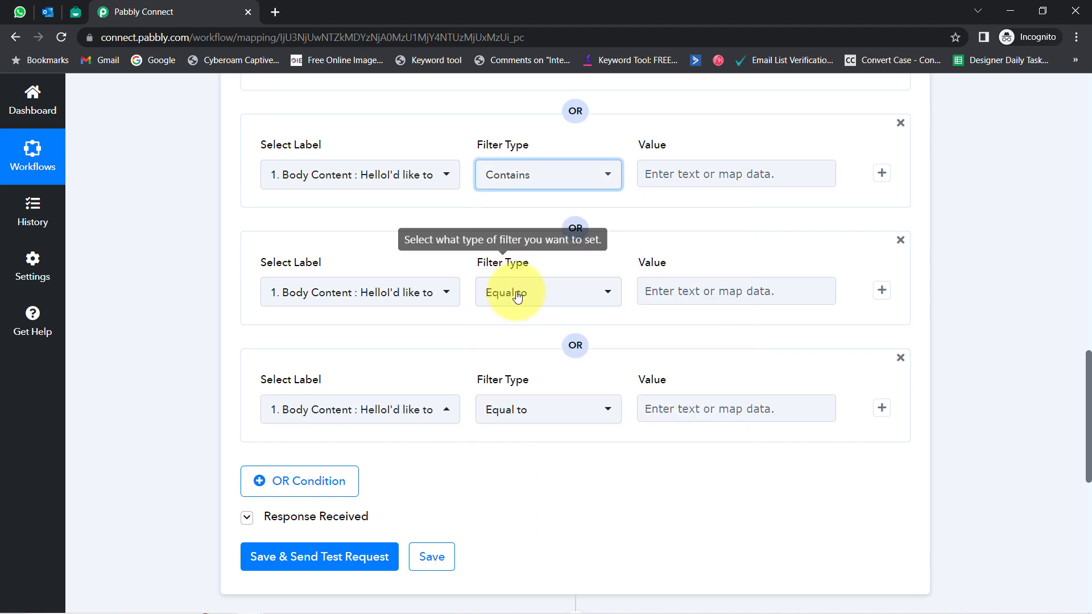
pyautogui.click(517, 294)
pyautogui.click(515, 416)
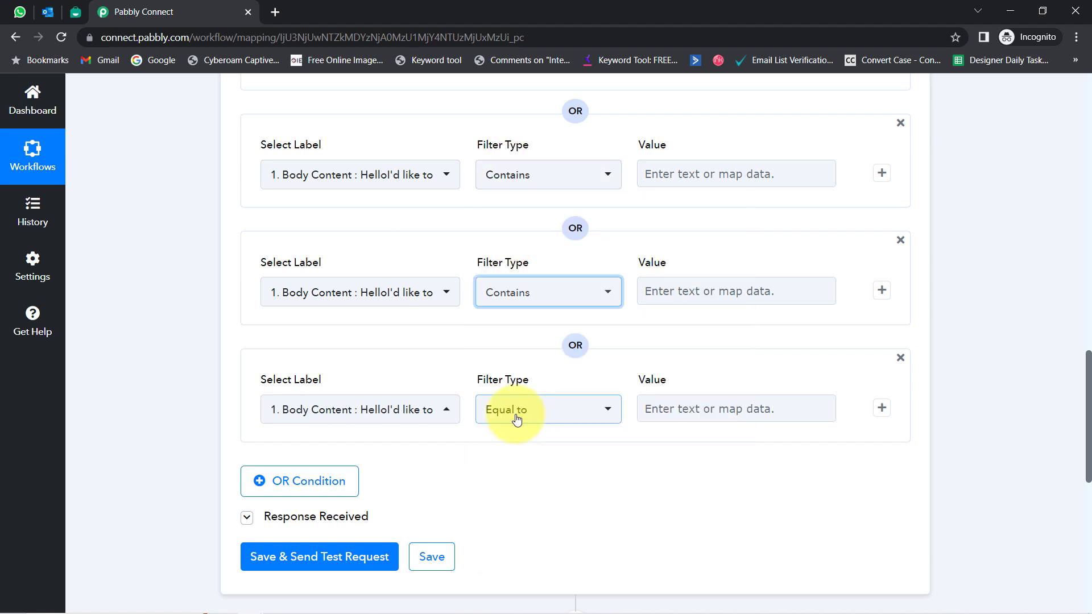
pyautogui.click(516, 420)
pyautogui.click(500, 227)
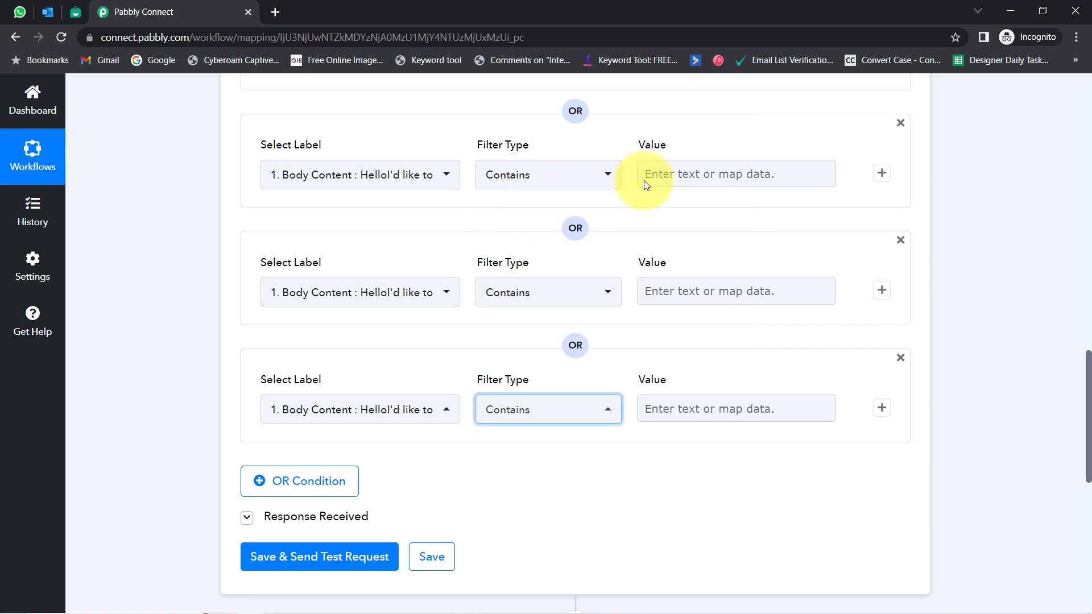
# Step: Enter the body keywords job, resume and vacancy in the three Value fields
pyautogui.click(648, 179)
pyautogui.write('job')
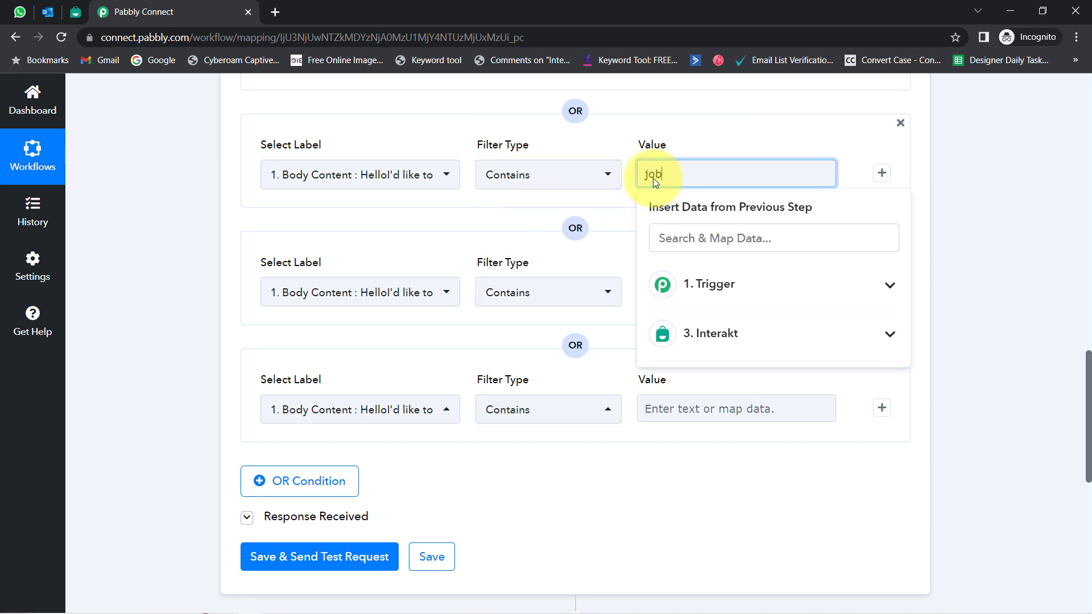
pyautogui.click(674, 285)
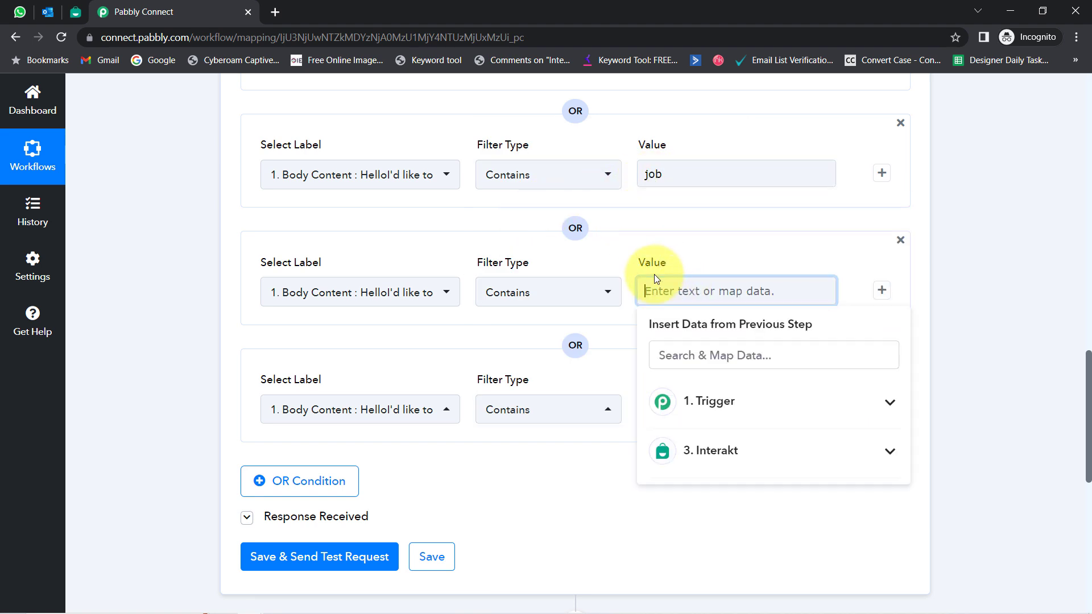
pyautogui.write('resume')
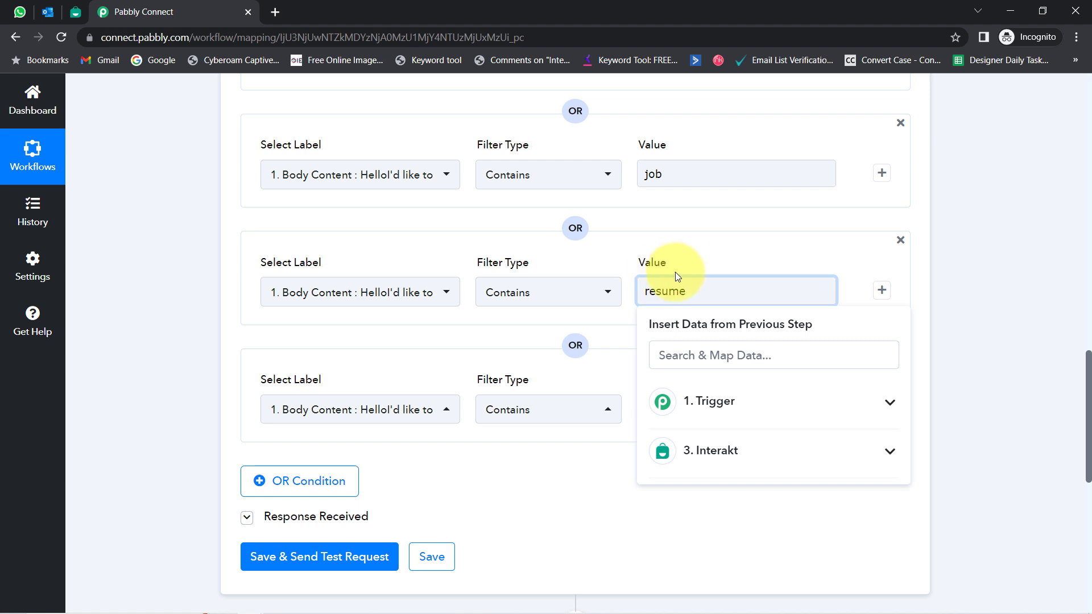
pyautogui.click(660, 401)
pyautogui.write('vacancy')
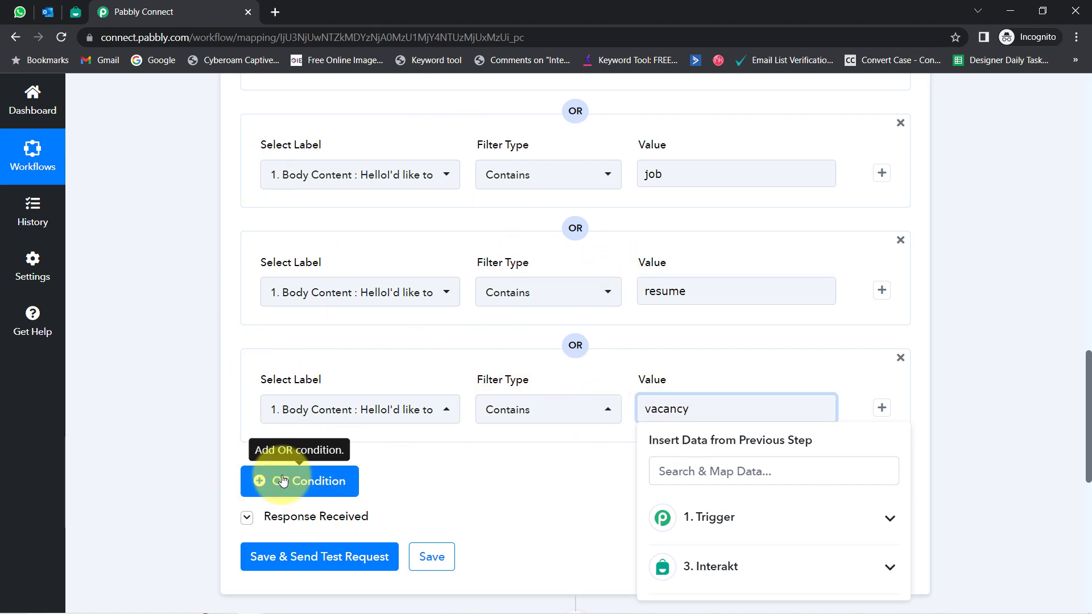
pyautogui.click(196, 325)
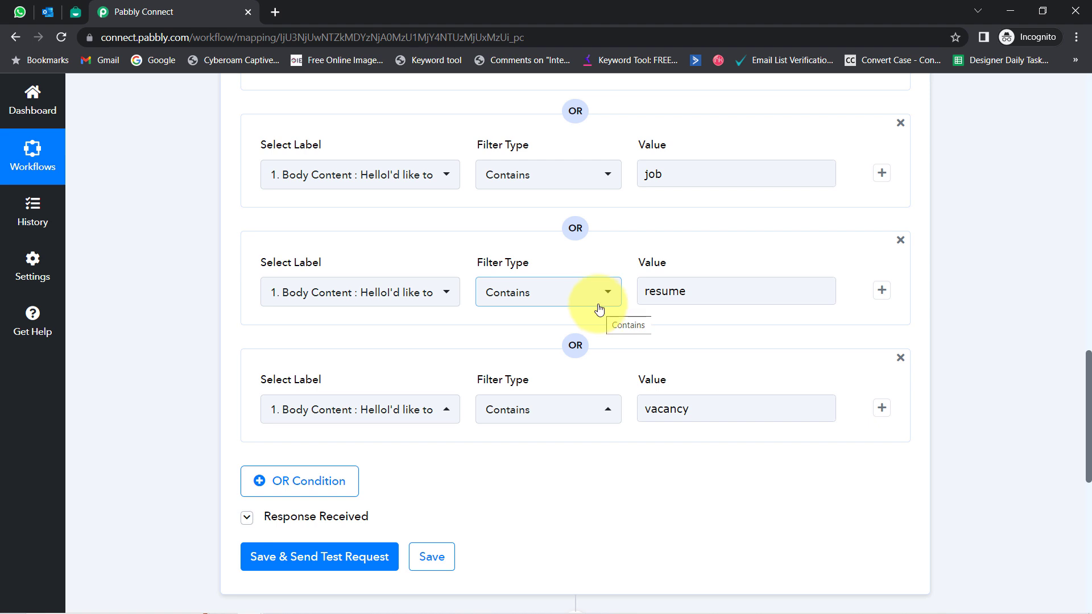
# Step: Save the filter with Save & Send Test Request, then review the Subject 'job' condition
pyautogui.click(302, 555)
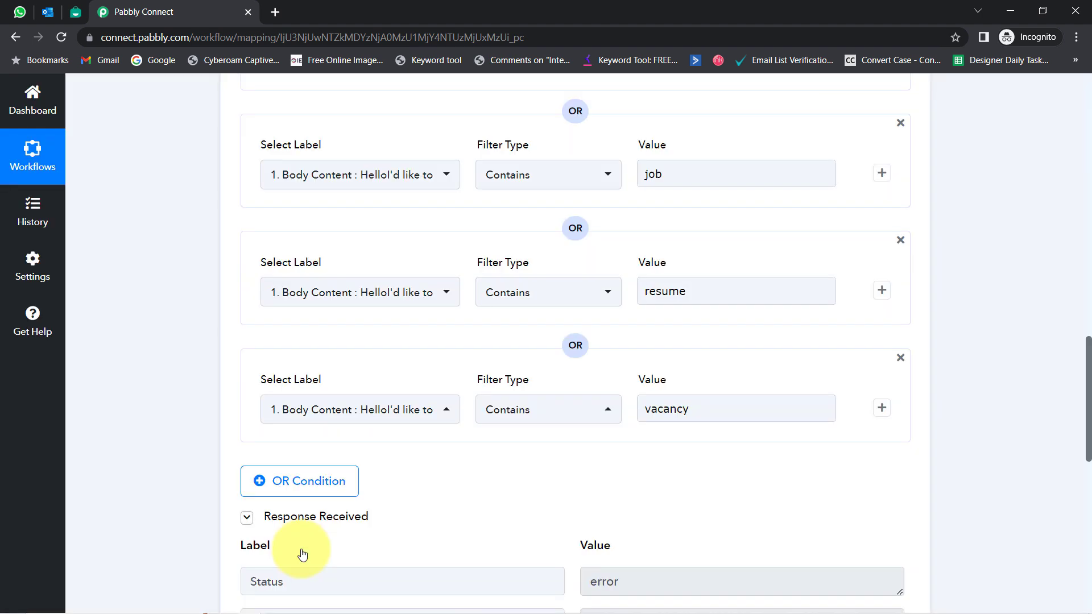
pyautogui.moveTo(1089, 370); pyautogui.dragTo(1082, 297)
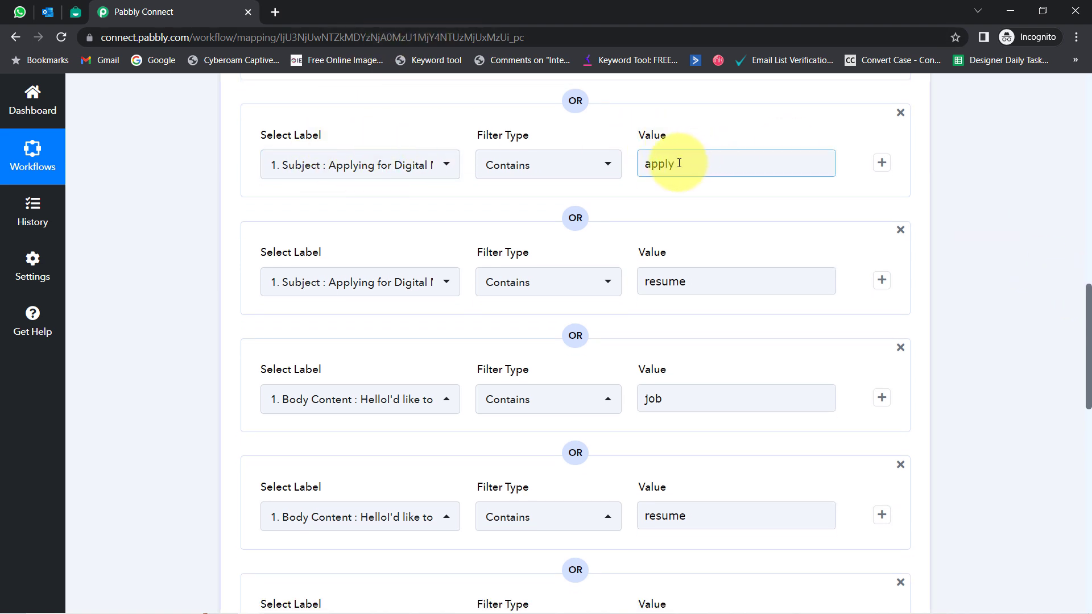
pyautogui.doubleClick(658, 163)
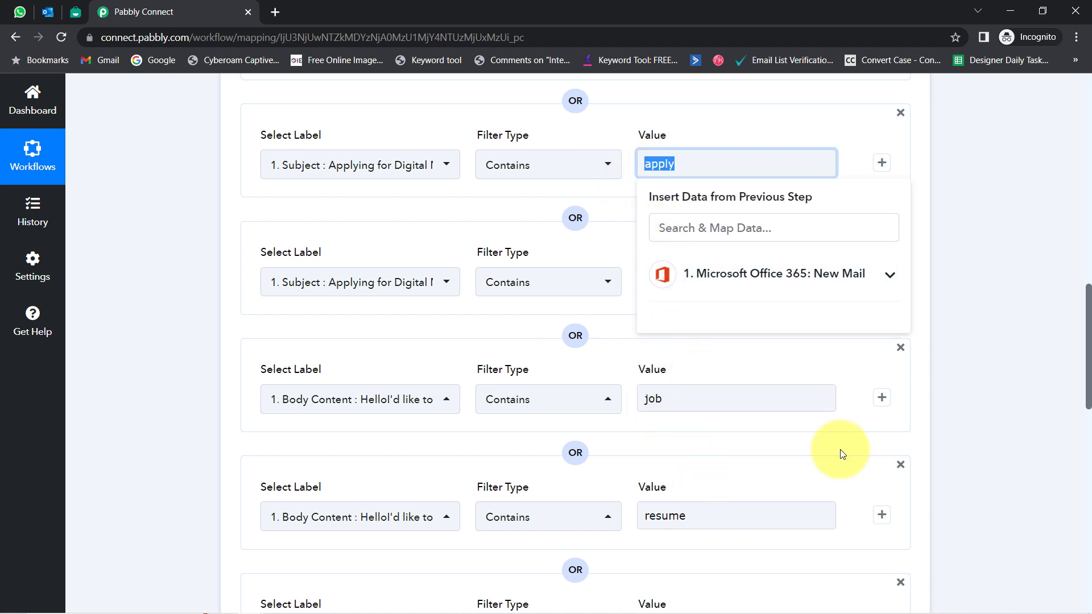
pyautogui.click(1085, 377)
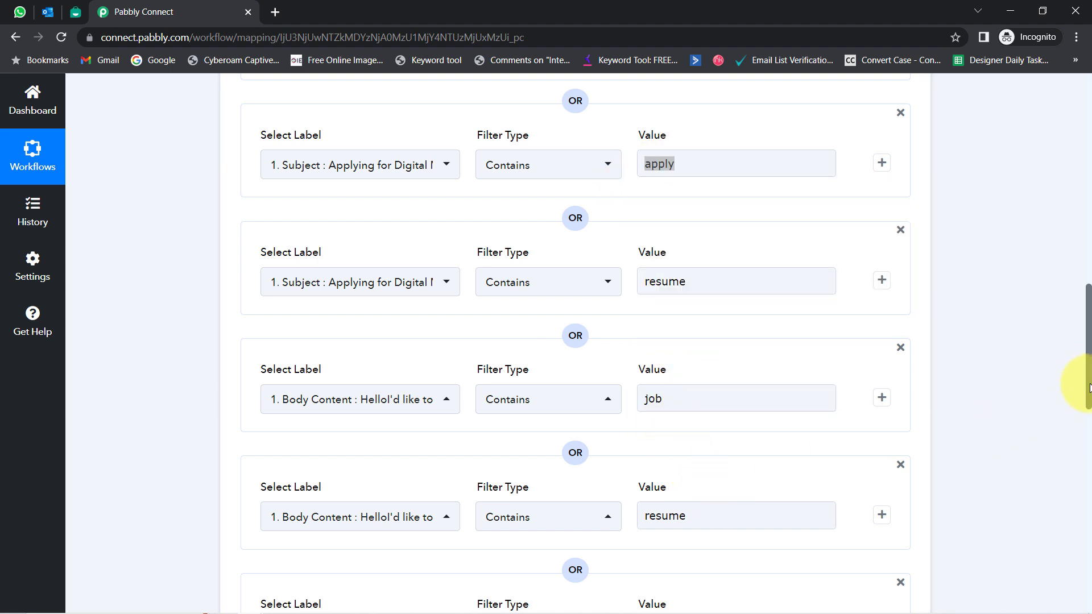
pyautogui.moveTo(1075, 370); pyautogui.dragTo(1072, 278)
pyautogui.scroll(2, 1069, 267)
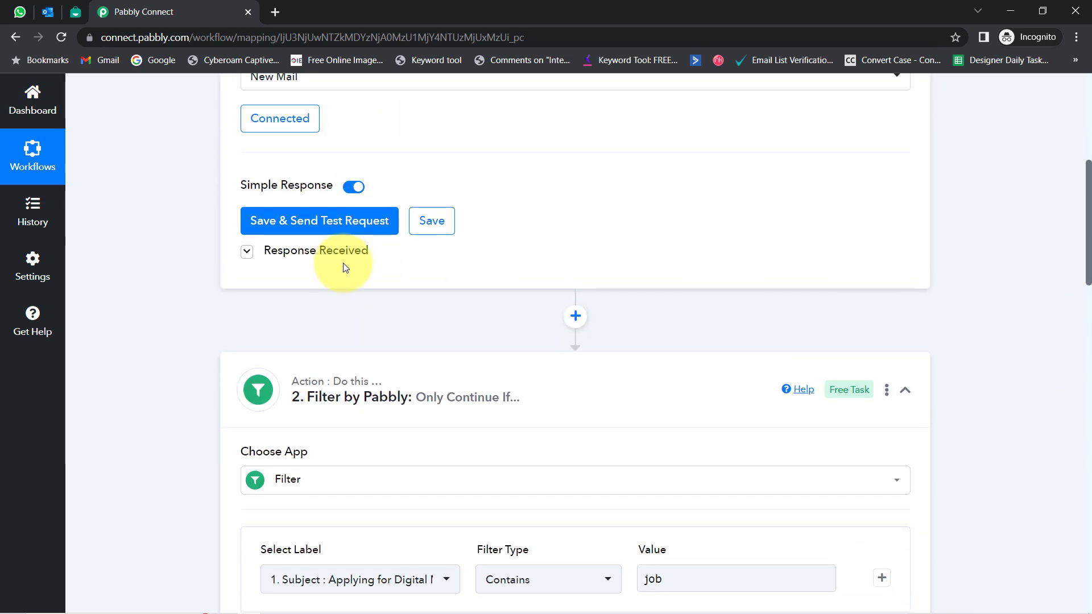
# Step: Expand the trigger's Response Received and check the Subject 'Applying for Digital Marketing Profile'
pyautogui.click(323, 261)
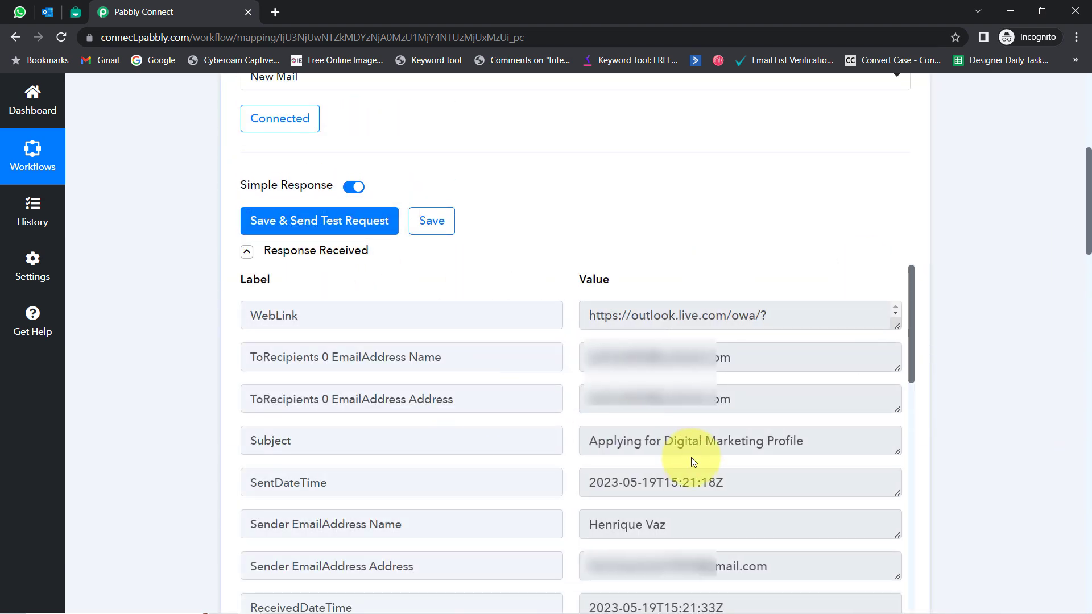
pyautogui.click(604, 447)
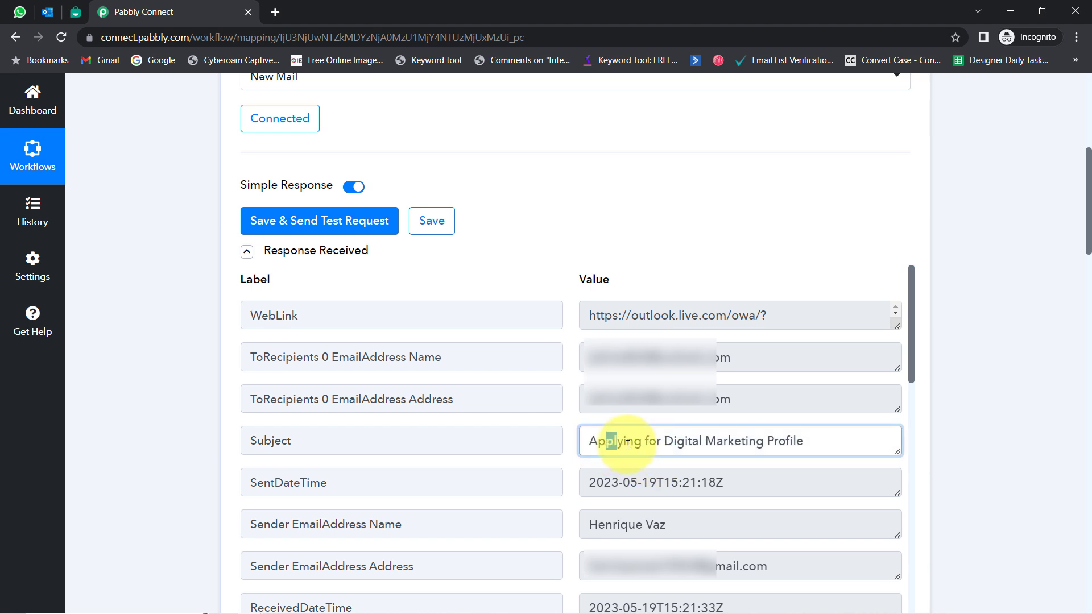
pyautogui.tripleClick(620, 443)
pyautogui.click(620, 443)
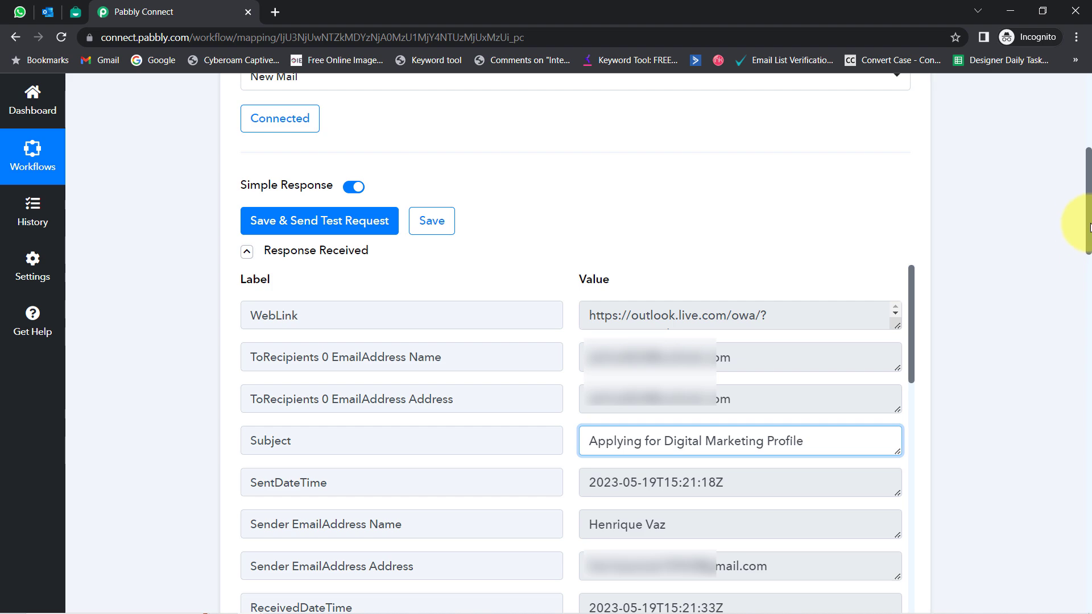
pyautogui.moveTo(1089, 228); pyautogui.dragTo(1089, 267)
pyautogui.moveTo(1082, 310); pyautogui.dragTo(1071, 365)
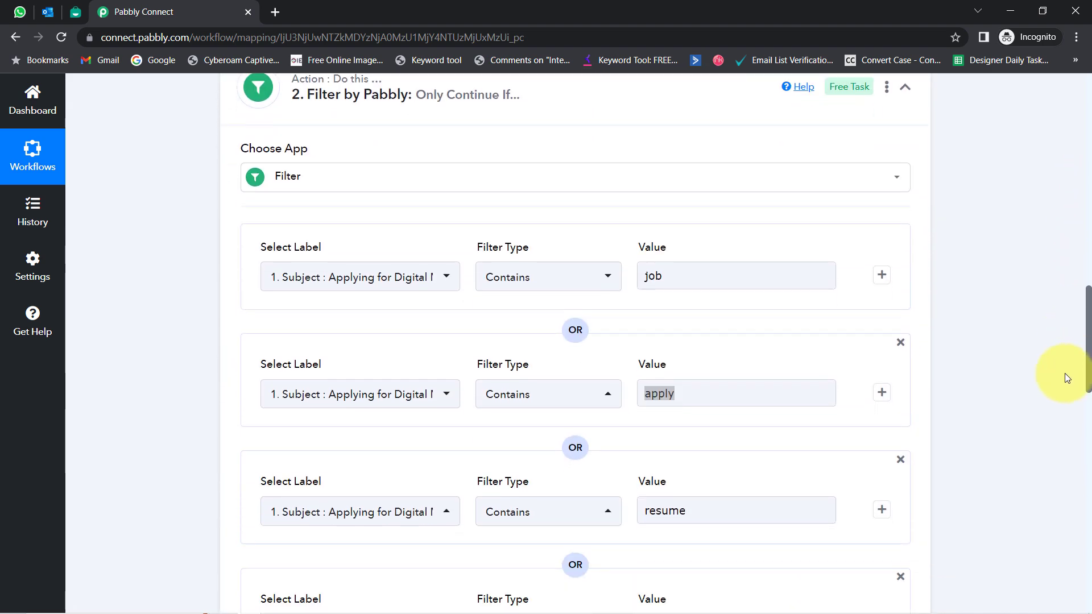
pyautogui.scroll(-5, 1064, 373)
pyautogui.scroll(-9, 1051, 429)
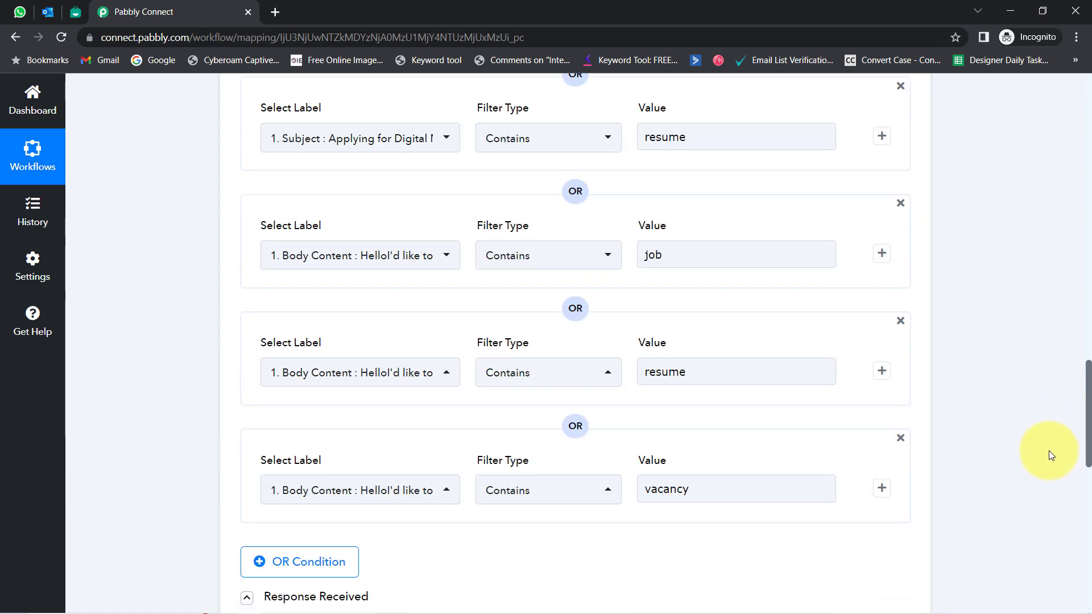
pyautogui.scroll(-5, 1039, 526)
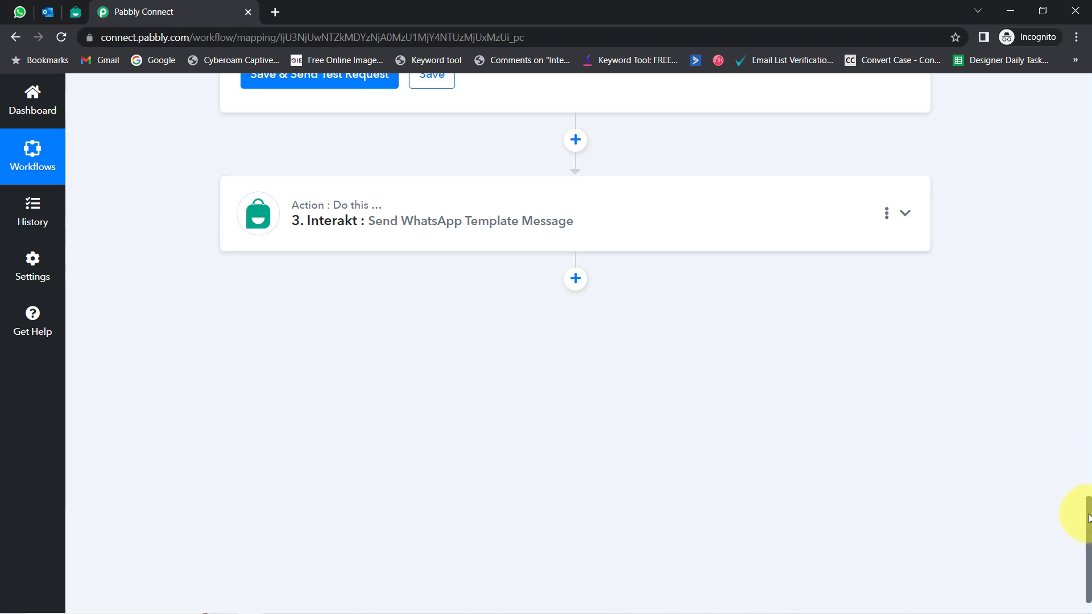
pyautogui.moveTo(1087, 470); pyautogui.dragTo(1080, 98)
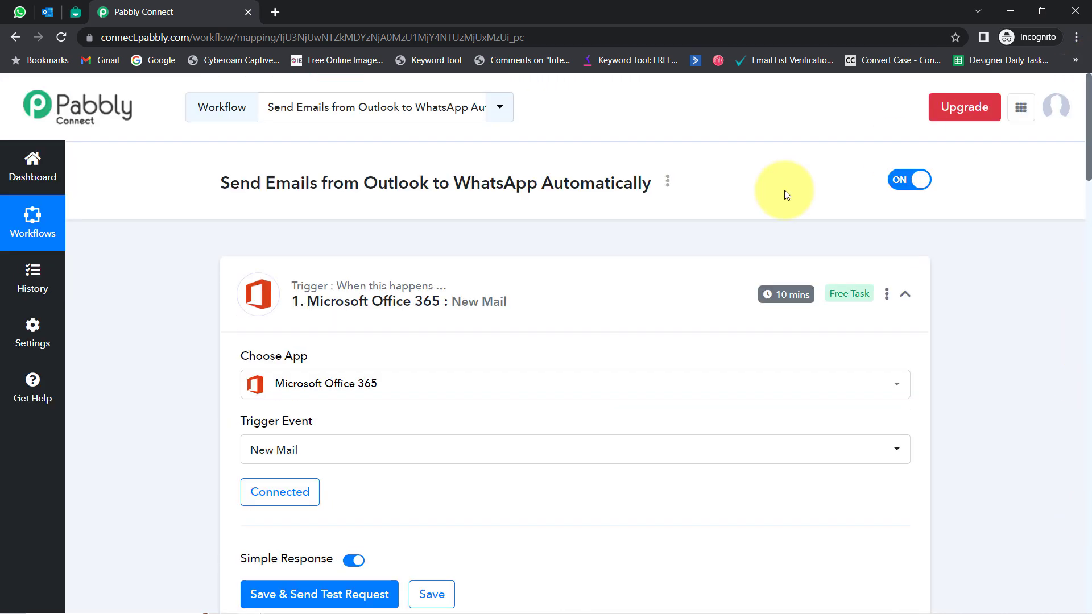
# Step: Collapse the trigger, expand the Interakt step, and copy the workflow's Share link
pyautogui.click(369, 292)
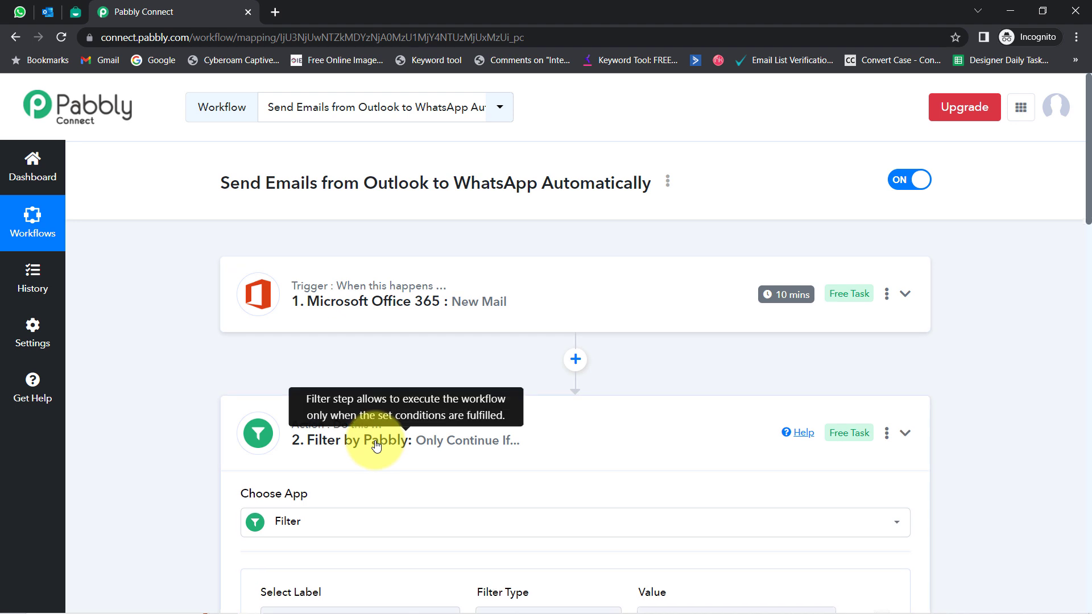
pyautogui.click(297, 575)
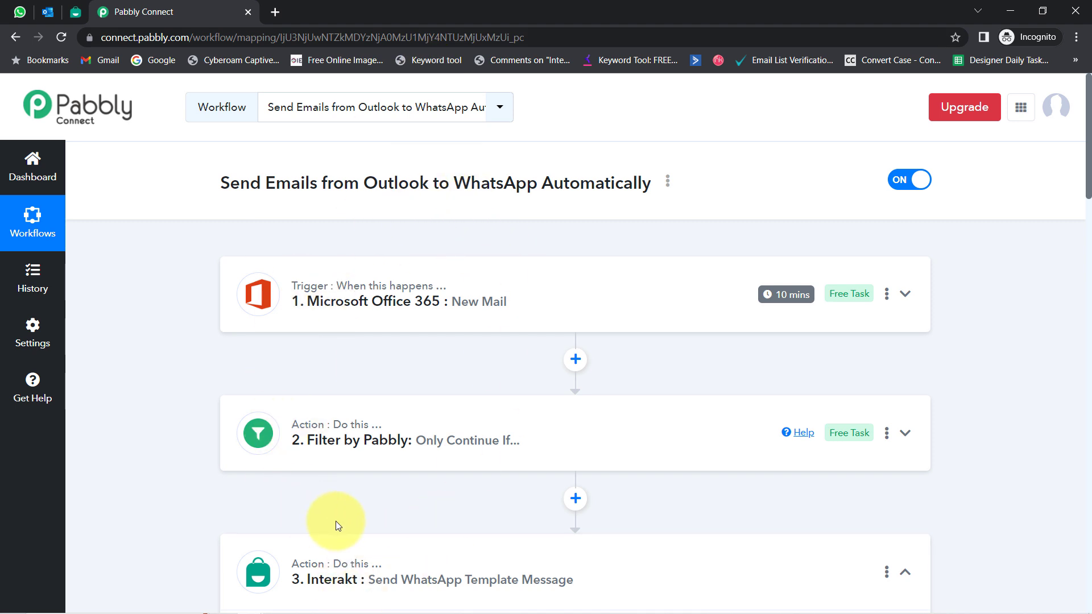
pyautogui.click(669, 183)
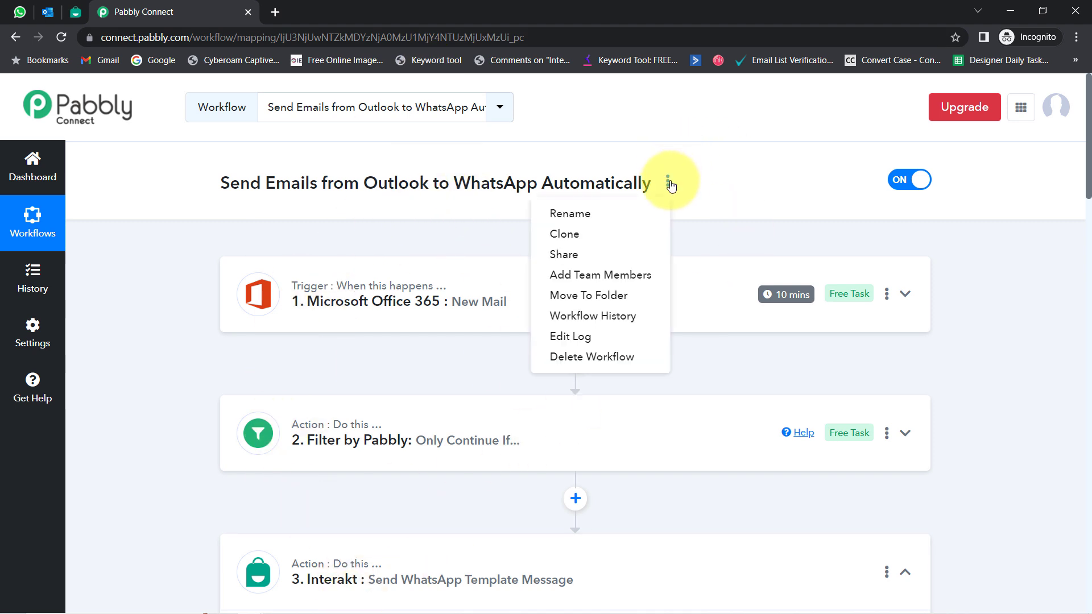
pyautogui.click(576, 257)
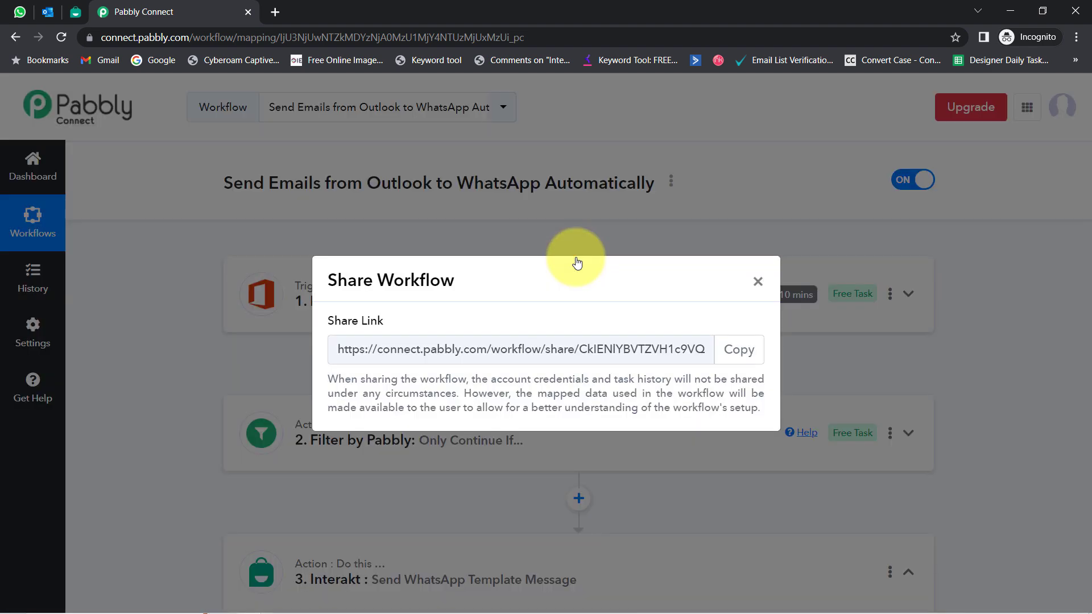
pyautogui.click(740, 350)
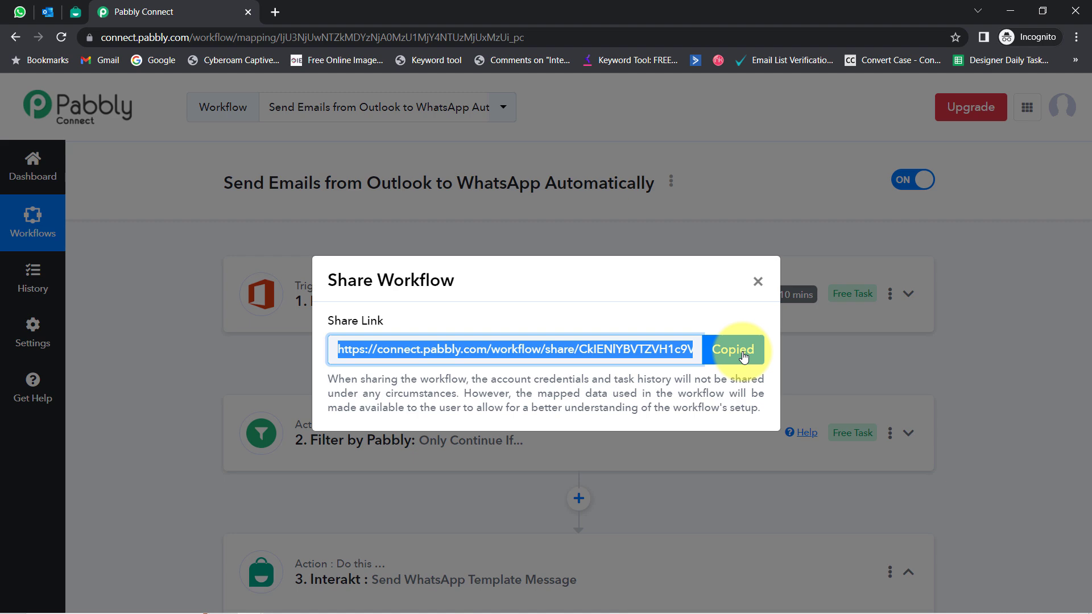
pyautogui.click(757, 281)
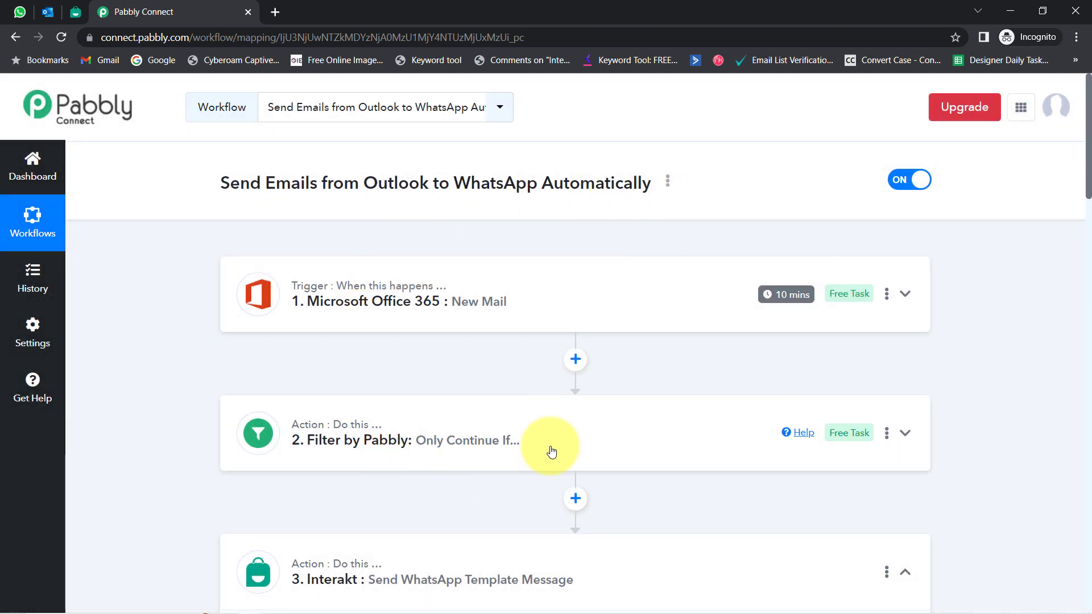
pyautogui.moveTo(1085, 215); pyautogui.dragTo(1044, 390)
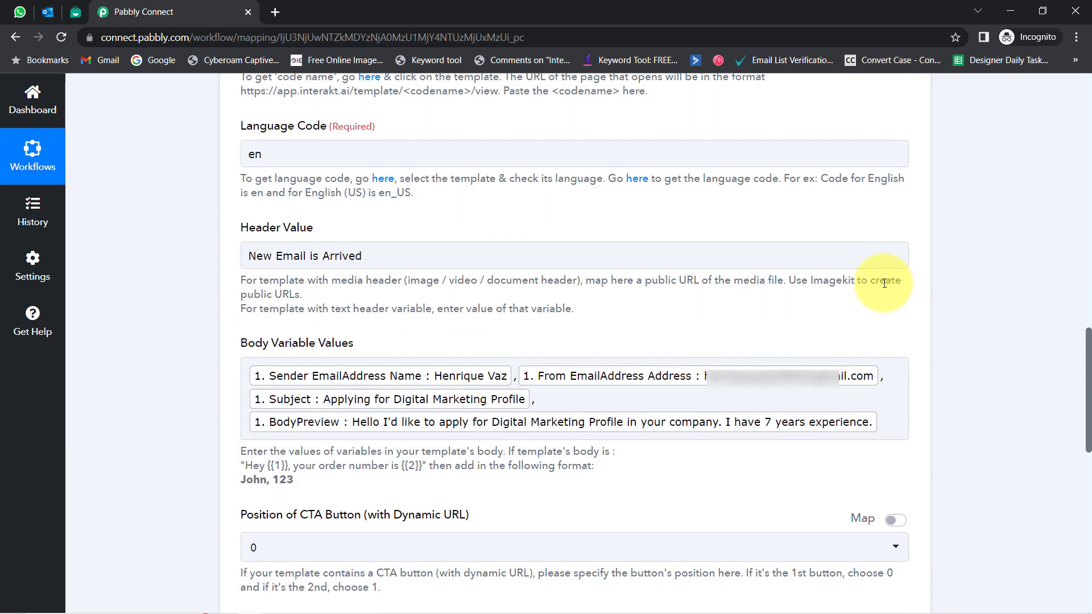
# Step: Review the Interakt Header Value 'New Email is Arrived' and its mapped body variables
pyautogui.click(608, 402)
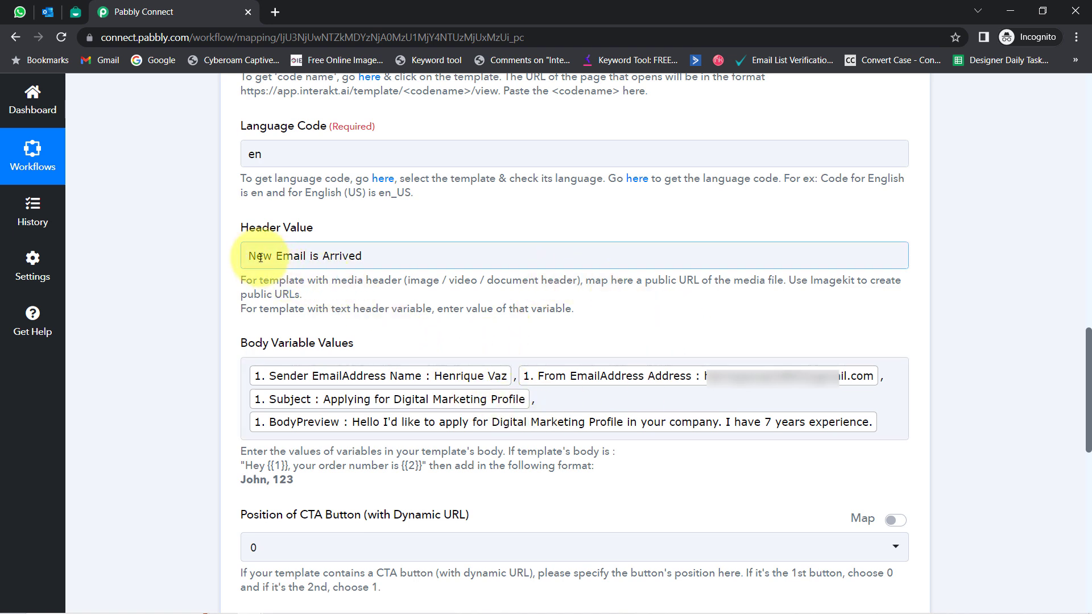
pyautogui.moveTo(256, 256); pyautogui.dragTo(369, 261)
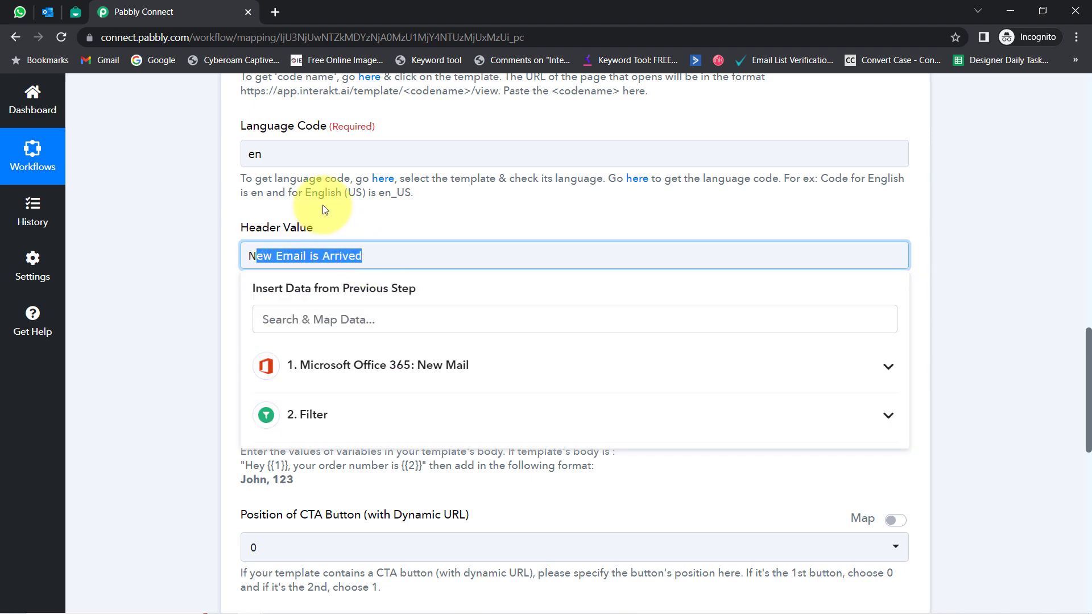
pyautogui.click(175, 285)
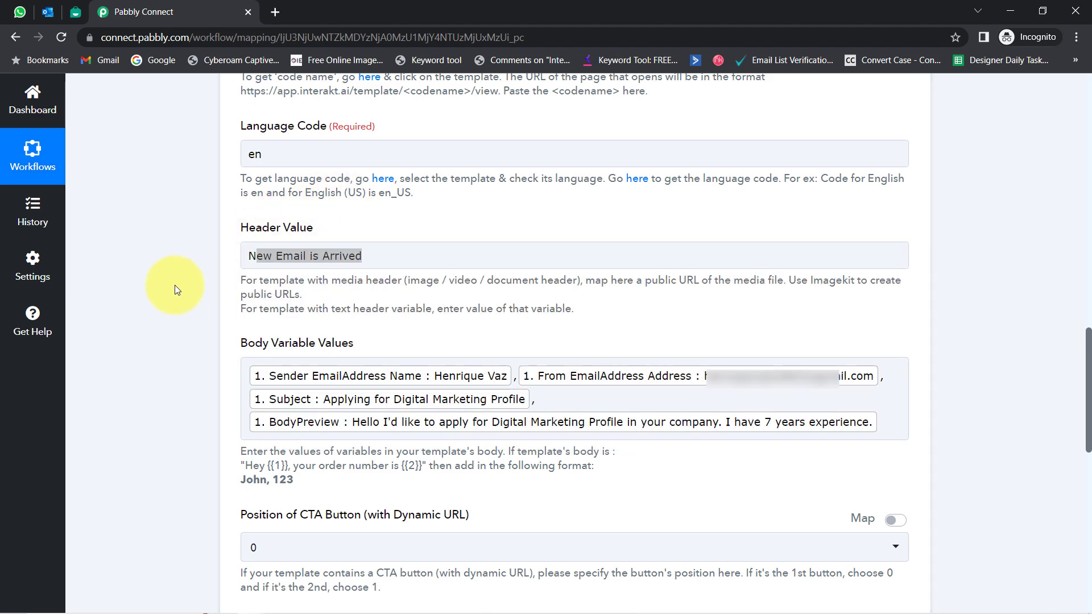
pyautogui.click(298, 261)
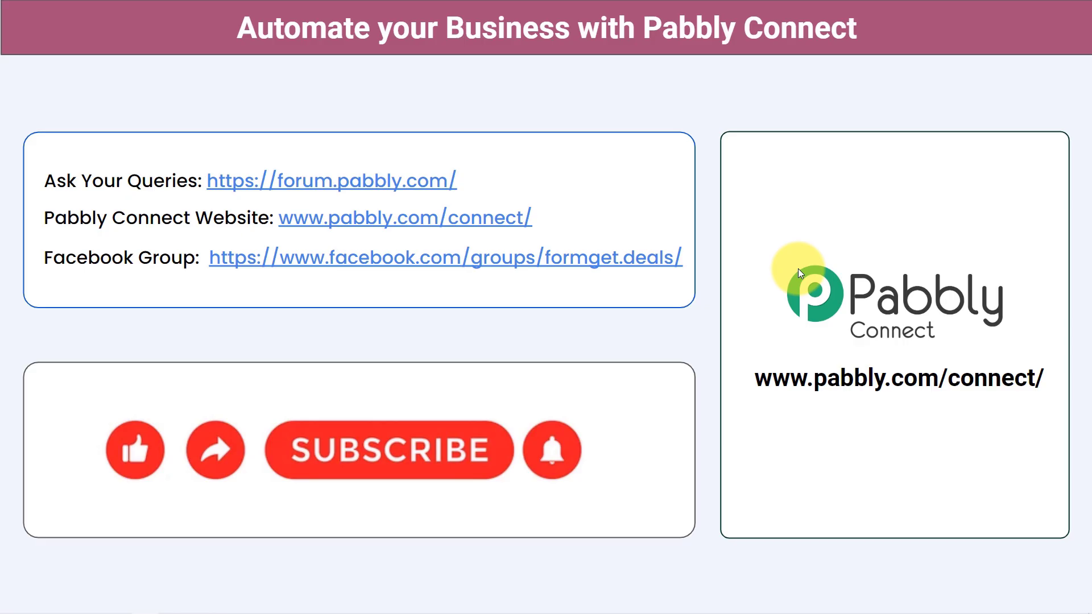